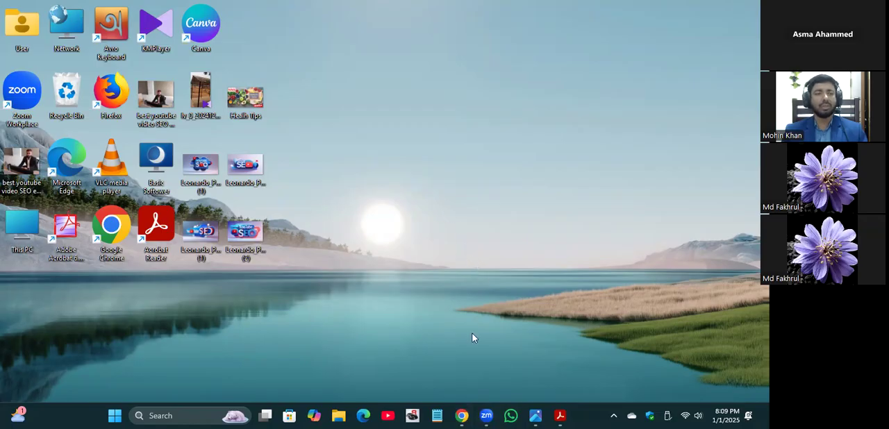
# Step: Switch to the Fiverr profile page in Chrome and choose Become a Seller for the account
pyautogui.click(461, 415)
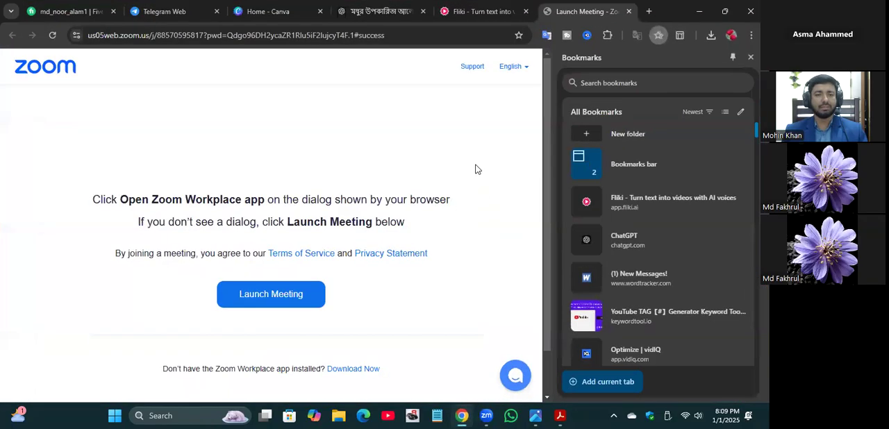
pyautogui.click(44, 5)
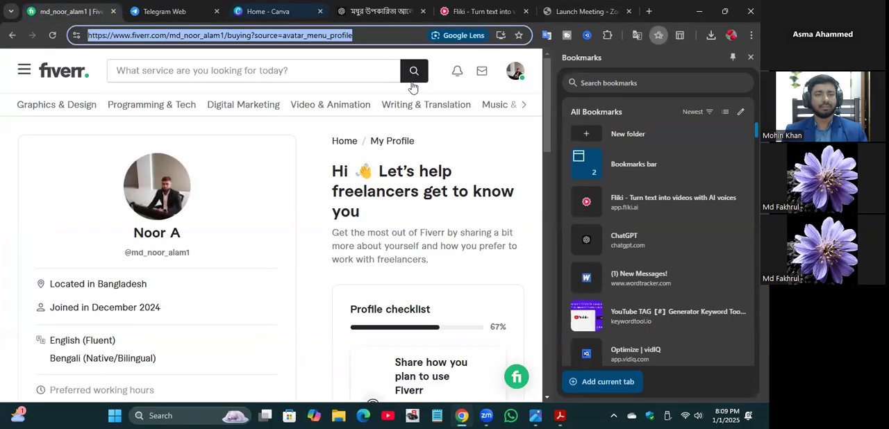
pyautogui.click(514, 73)
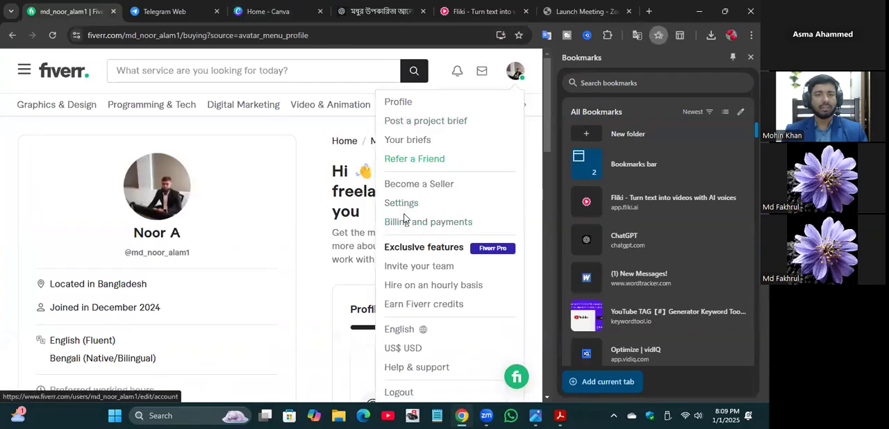
pyautogui.click(410, 184)
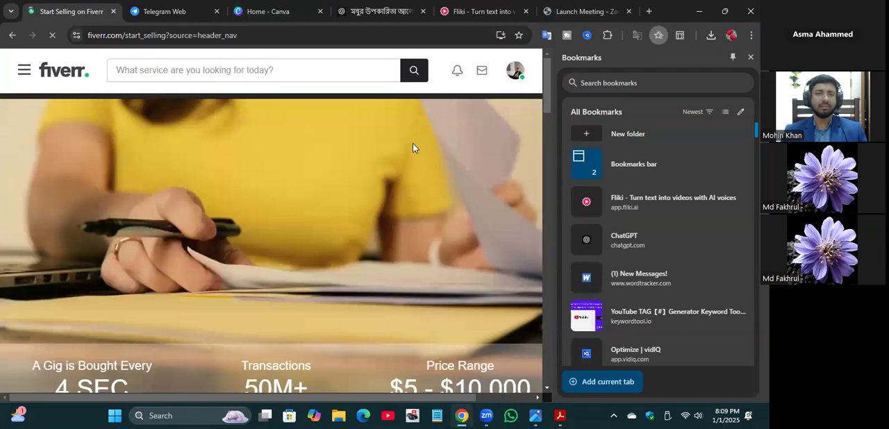
# Step: Examine the Start Selling page from the community section through How it works, buyer stories and Q&A
pyautogui.scroll(-1, 412, 143)
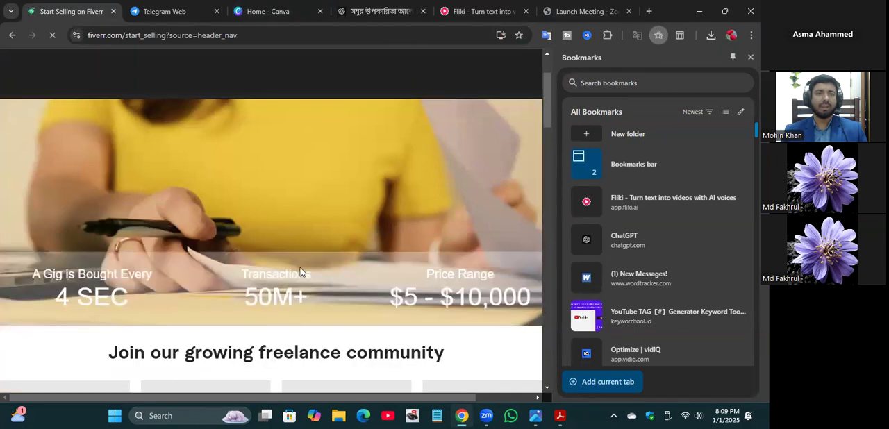
pyautogui.scroll(-1, 345, 212)
pyautogui.scroll(-1, 262, 237)
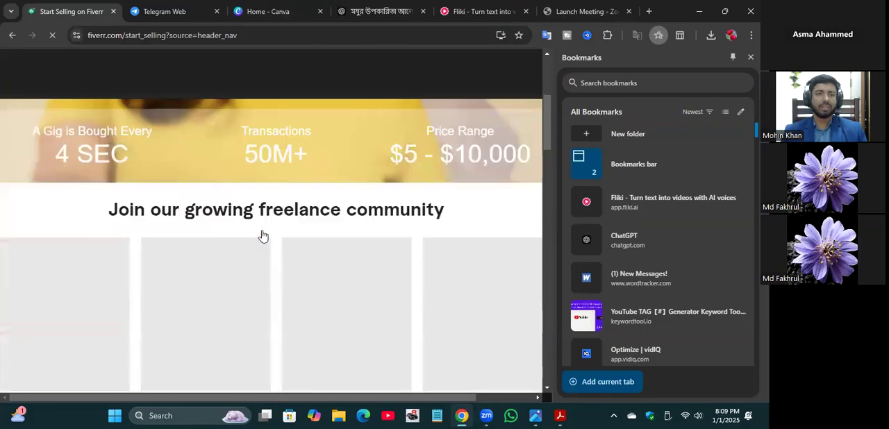
pyautogui.scroll(-1, 267, 236)
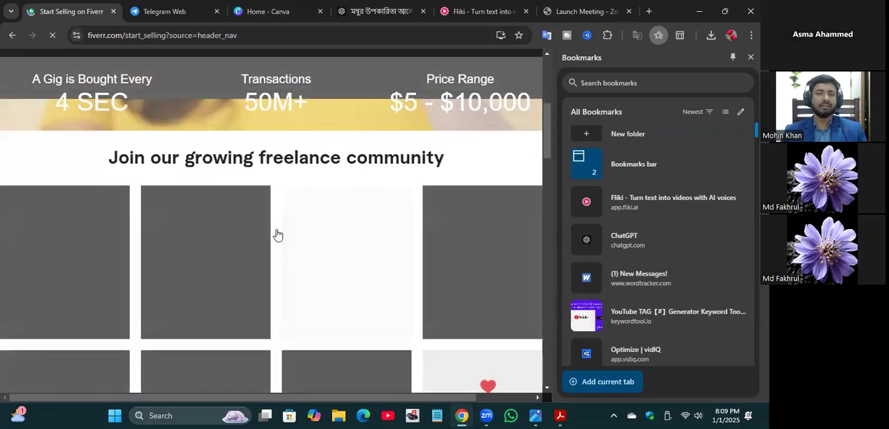
pyautogui.scroll(-2, 277, 235)
pyautogui.scroll(-3, 277, 235)
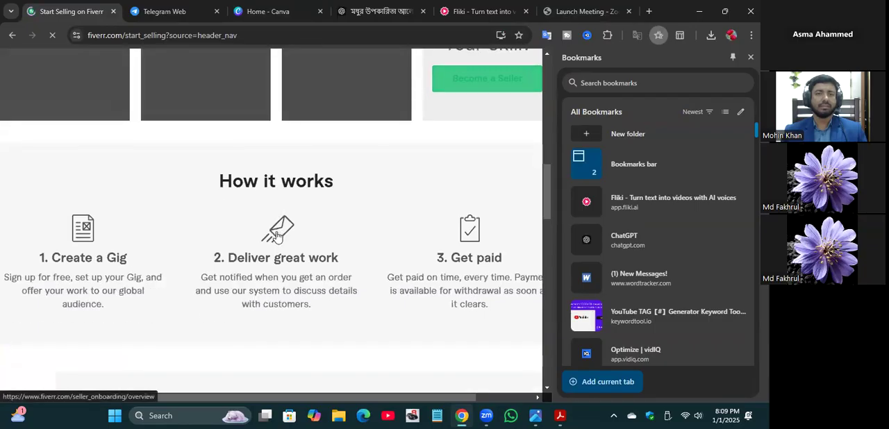
pyautogui.scroll(-1, 411, 229)
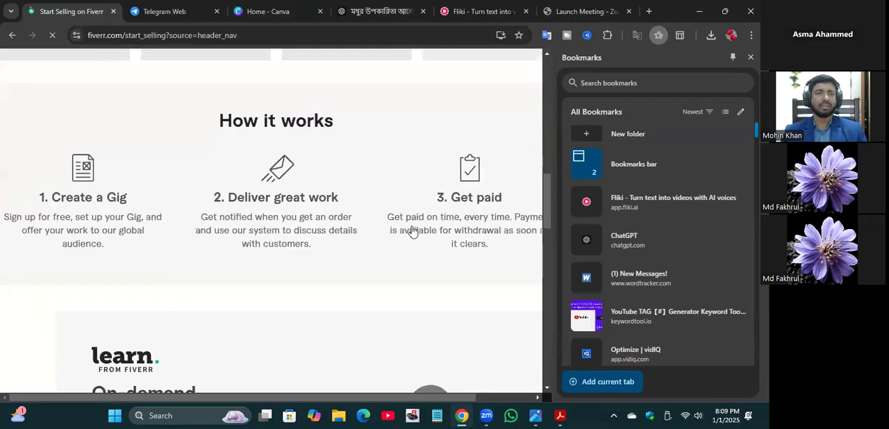
pyautogui.scroll(-3, 412, 231)
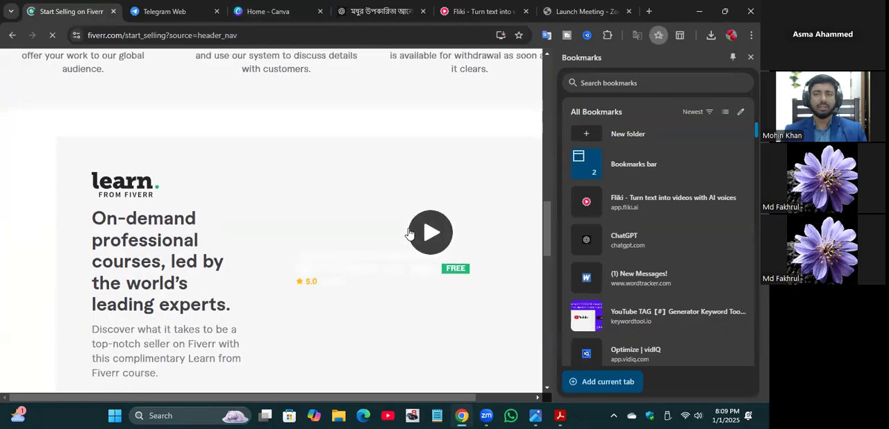
pyautogui.scroll(-4, 410, 234)
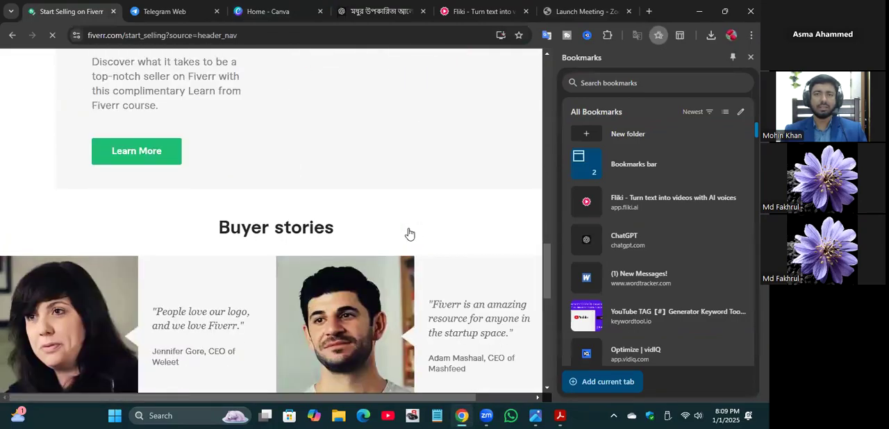
pyautogui.scroll(-8, 410, 234)
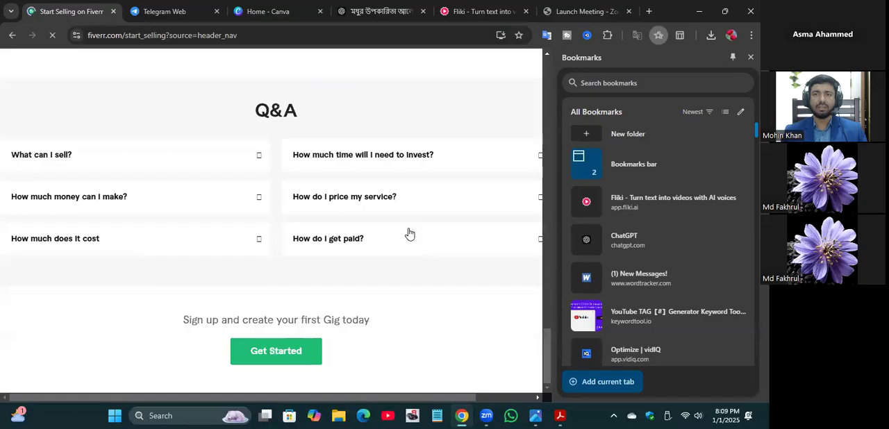
pyautogui.scroll(10, 410, 234)
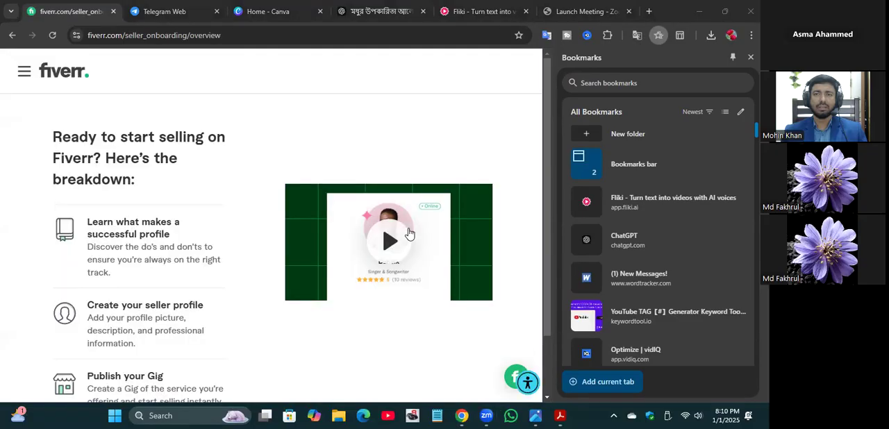
# Step: Close the bookmarks side panel and continue through the seller onboarding introduction pages to Personal Info
pyautogui.click(659, 35)
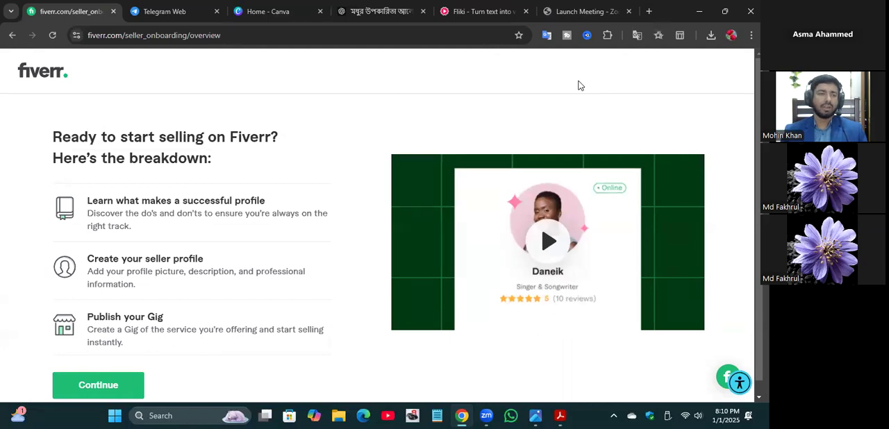
pyautogui.click(97, 388)
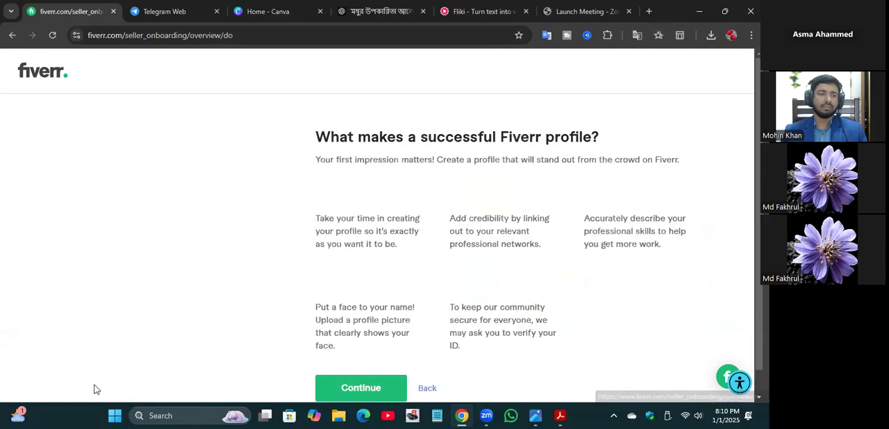
pyautogui.click(360, 390)
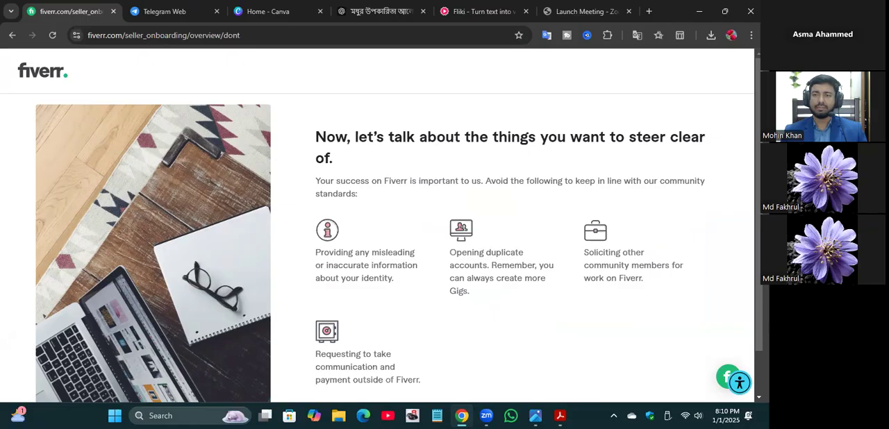
pyautogui.scroll(-1, 377, 228)
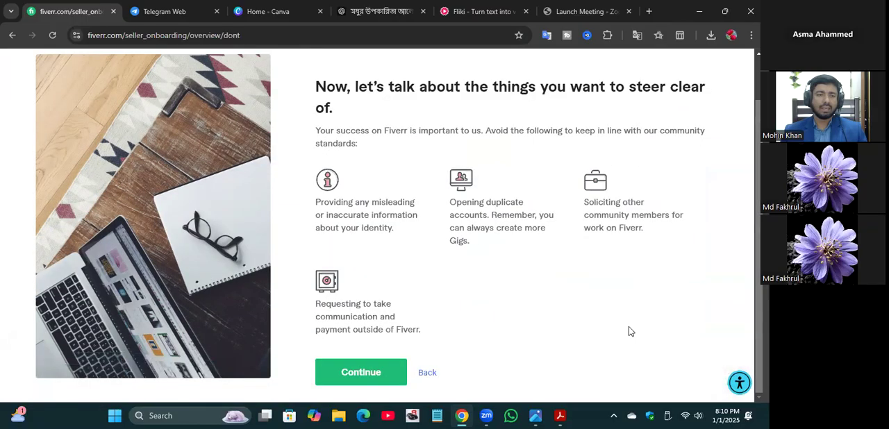
pyautogui.click(371, 373)
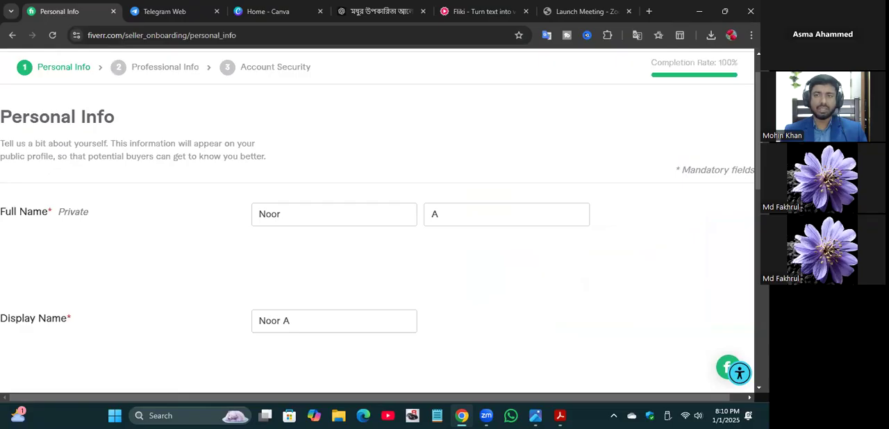
# Step: Review the filled-in Personal Info form, including picture, description and languages, and continue to Professional Info
pyautogui.scroll(-5, 378, 223)
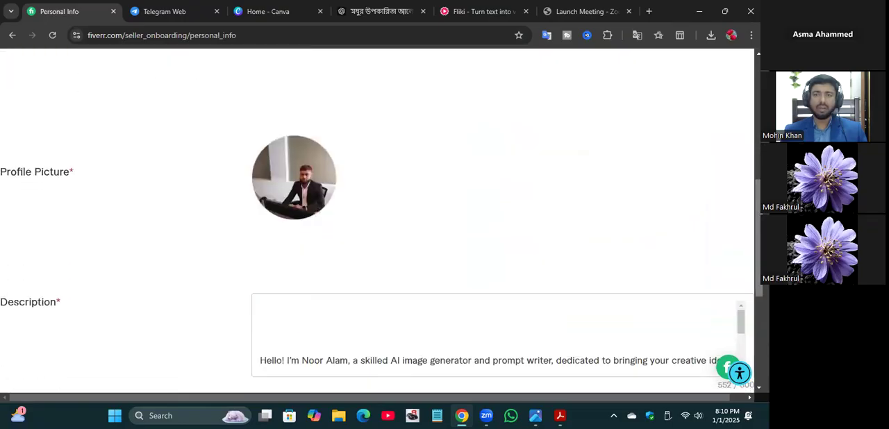
pyautogui.scroll(-4, 377, 222)
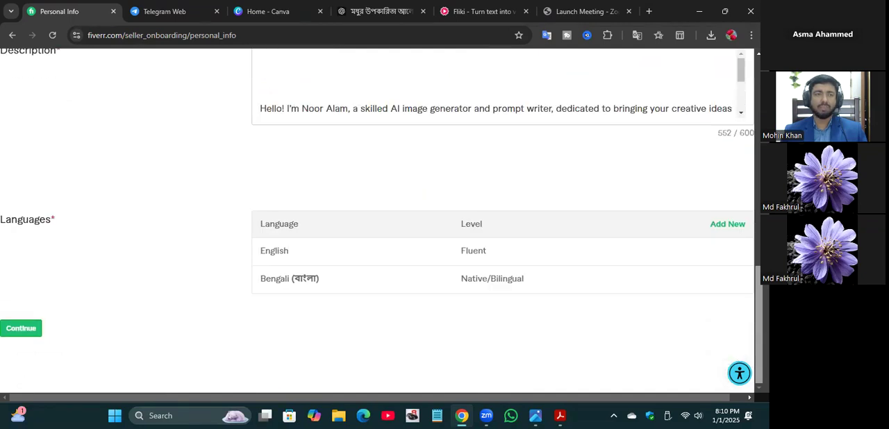
pyautogui.click(26, 332)
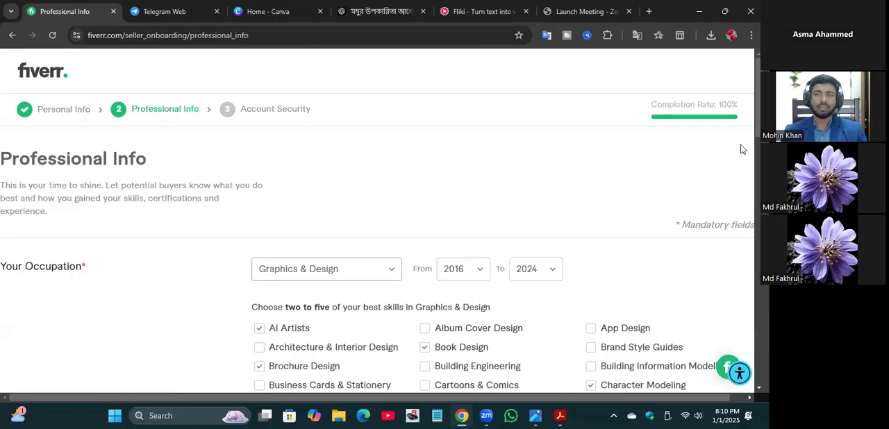
# Step: Submit the Professional Info form as filled in and choose to create a Gig instead of joining Kickstart
pyautogui.scroll(-15, 377, 222)
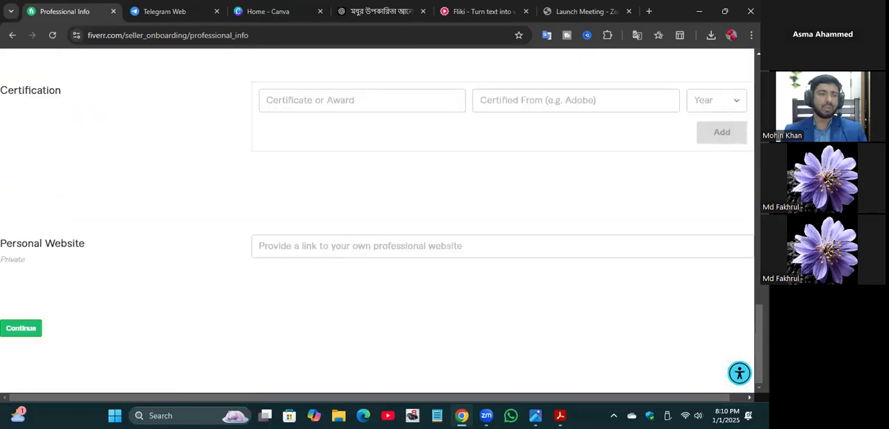
pyautogui.click(11, 330)
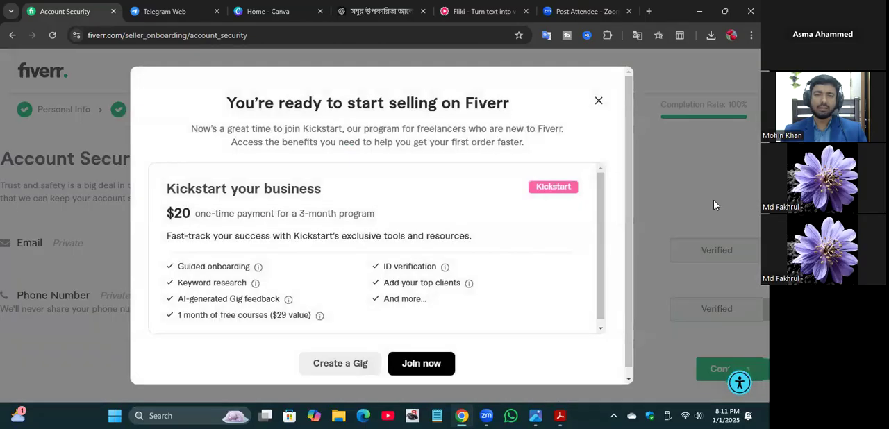
pyautogui.click(335, 365)
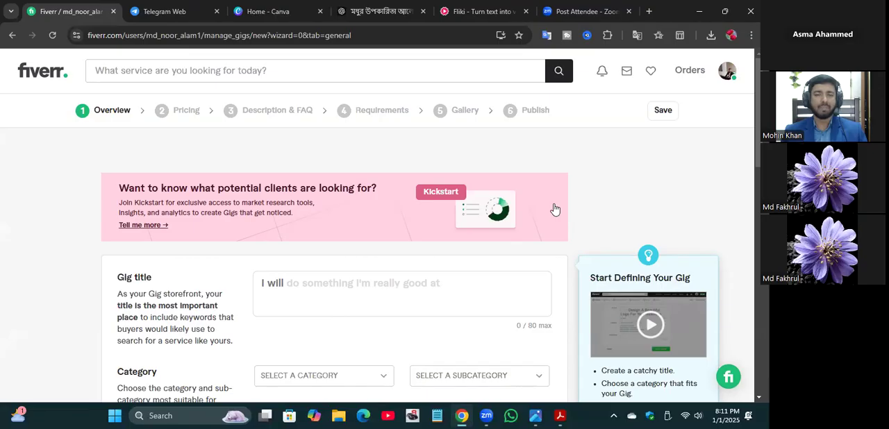
pyautogui.click(437, 415)
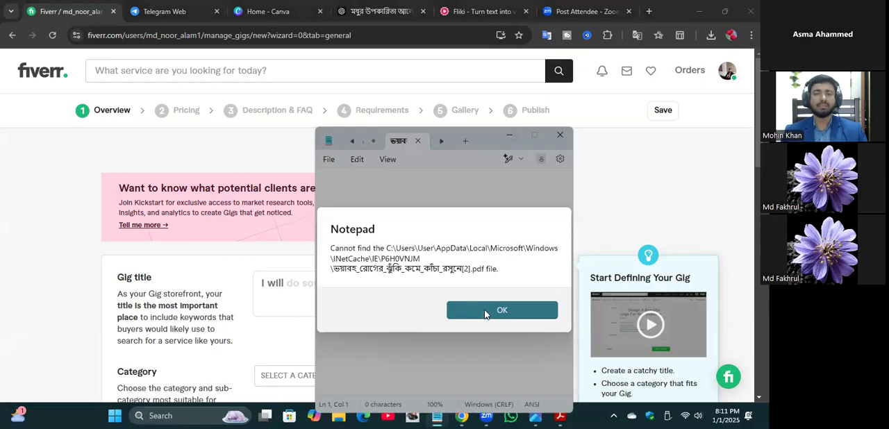
pyautogui.click(485, 313)
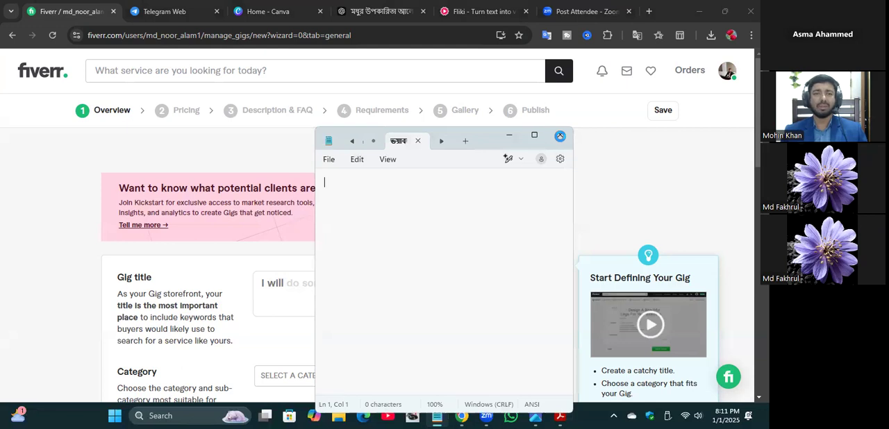
pyautogui.click(560, 136)
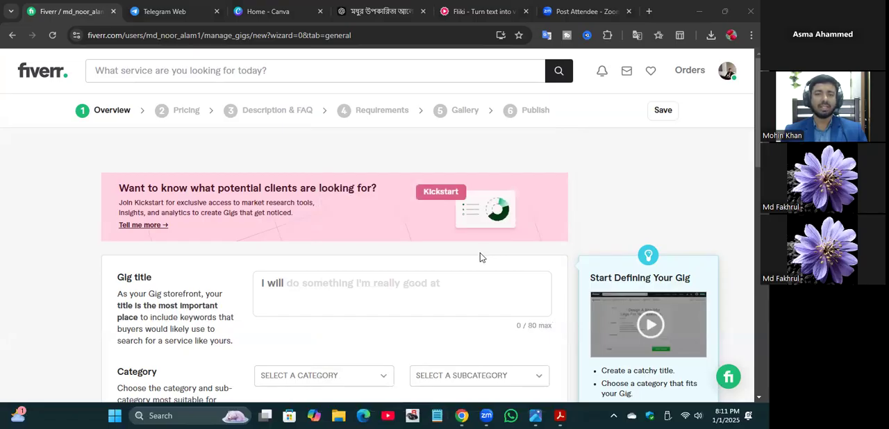
pyautogui.click(437, 416)
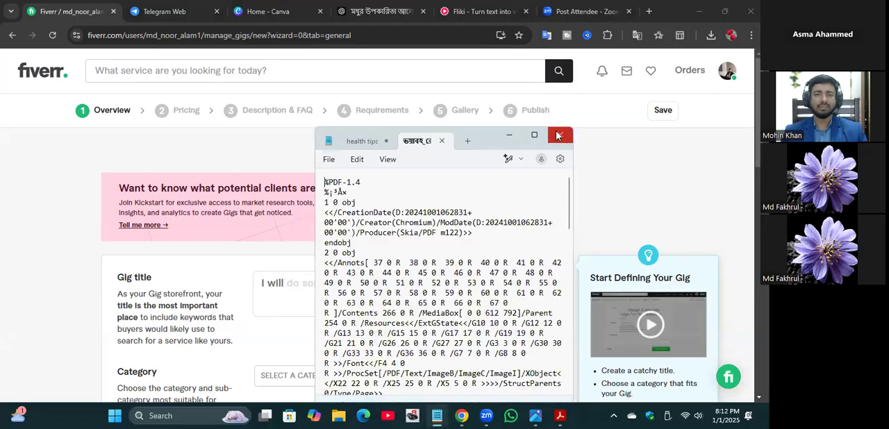
pyautogui.click(560, 135)
# Step: Begin the Gig title with "create custom AI" after the fixed words "I will"
pyautogui.click(301, 284)
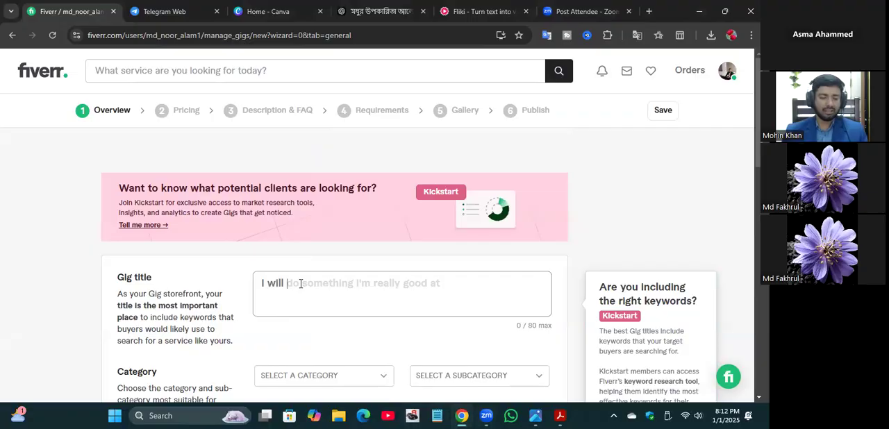
pyautogui.write('do')
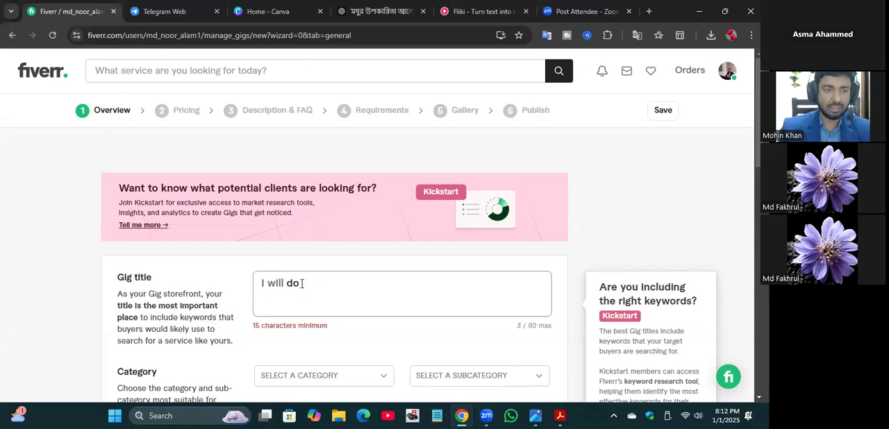
pyautogui.press('BackSpace')
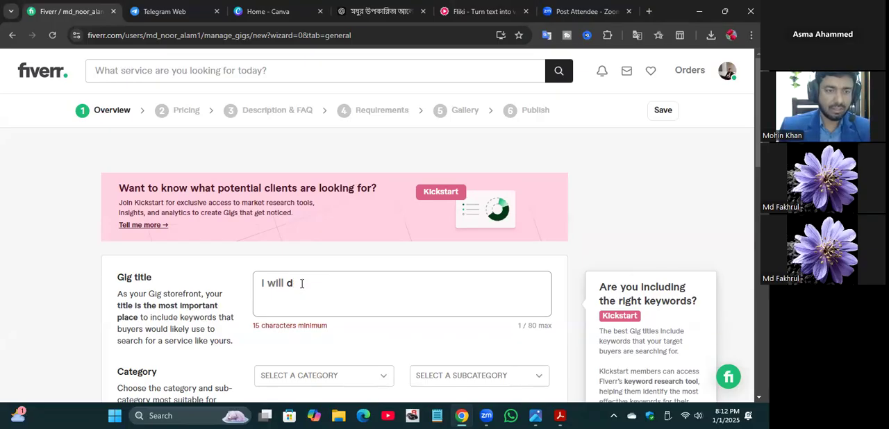
pyautogui.press('BackSpace')
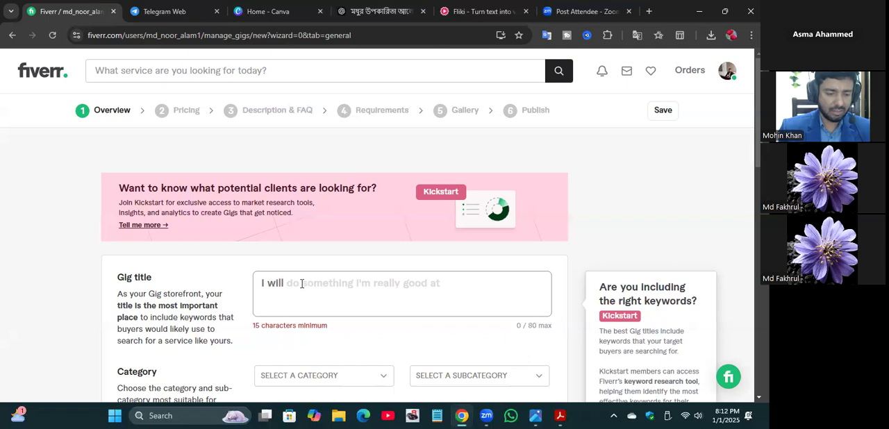
pyautogui.write('create')
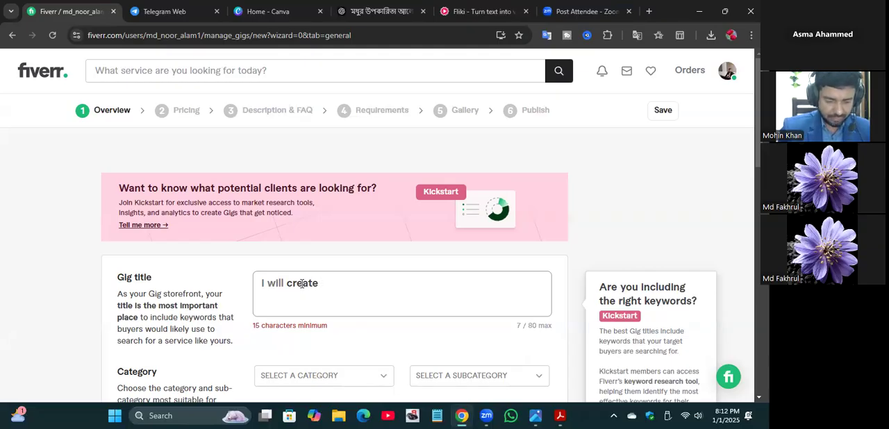
pyautogui.write(' cust')
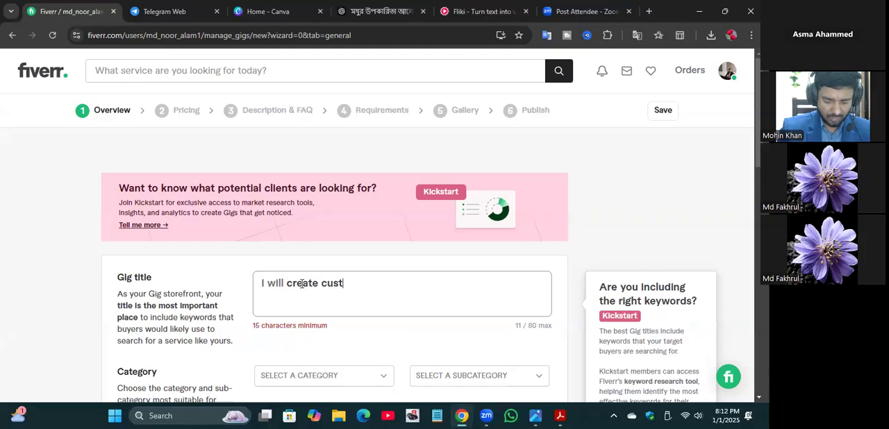
pyautogui.write('om ')
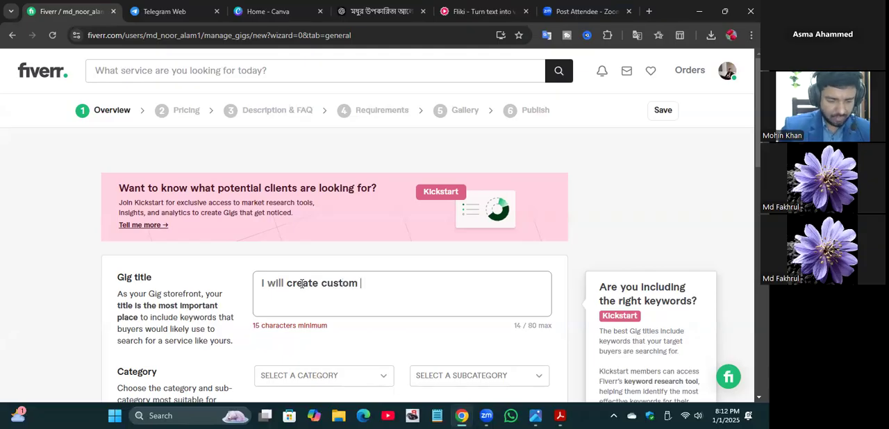
pyautogui.write('AI')
pyautogui.press('BackSpace')
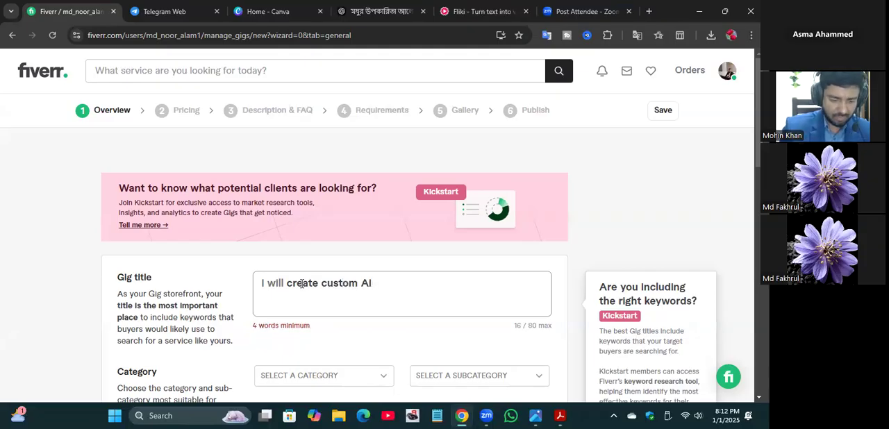
pyautogui.write('l')
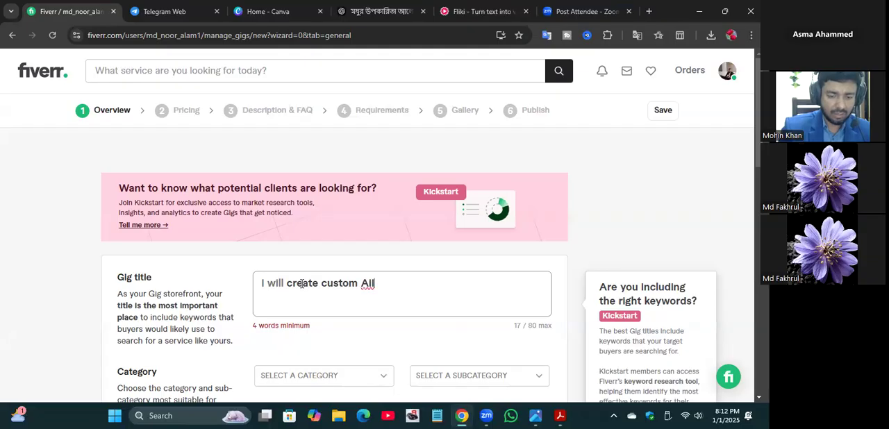
pyautogui.press('BackSpace')
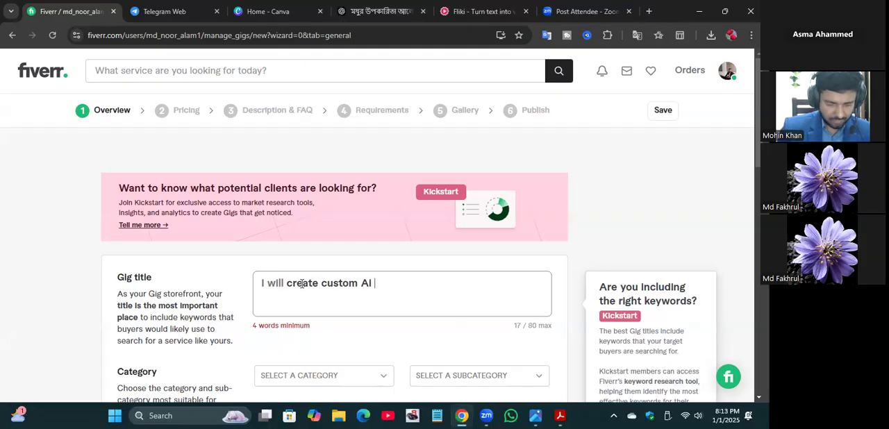
# Step: Continue the Gig title with "Image generation", correcting the spelling of "generation"
pyautogui.write('Image ')
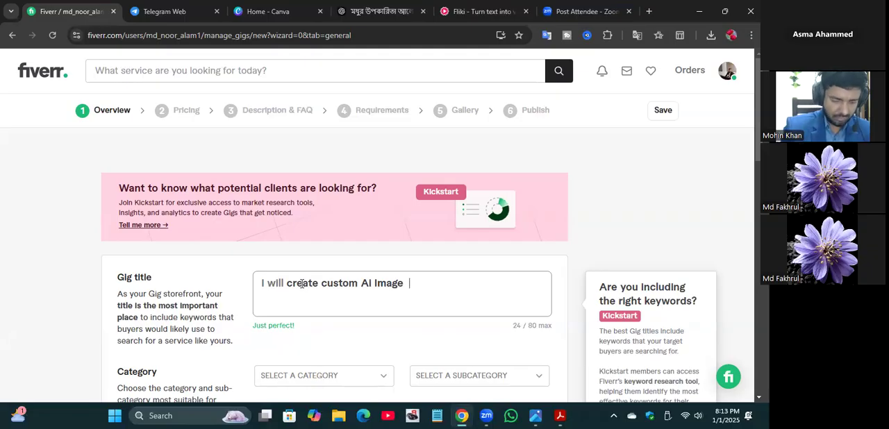
pyautogui.write(' genner')
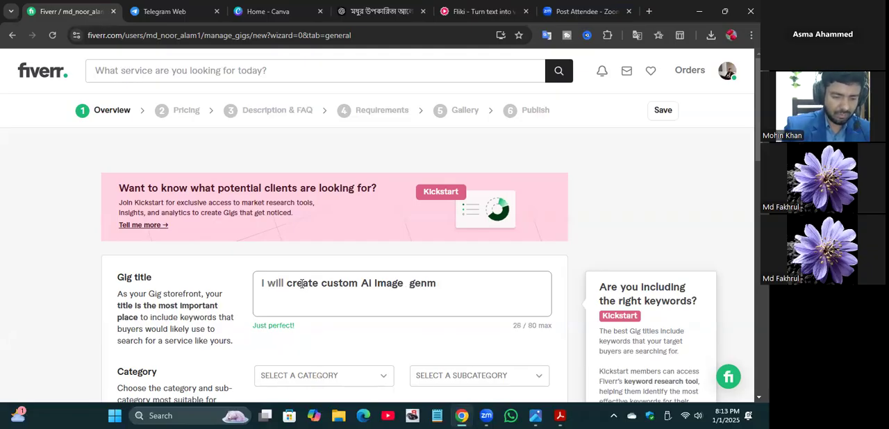
pyautogui.write('ation')
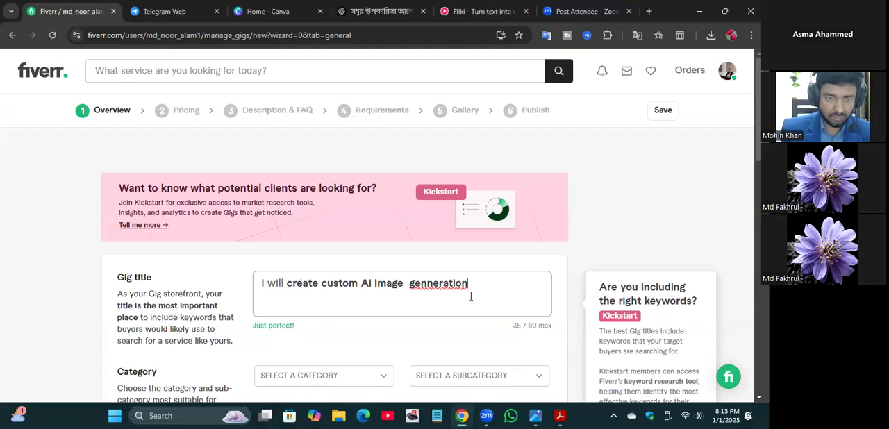
pyautogui.click(432, 284)
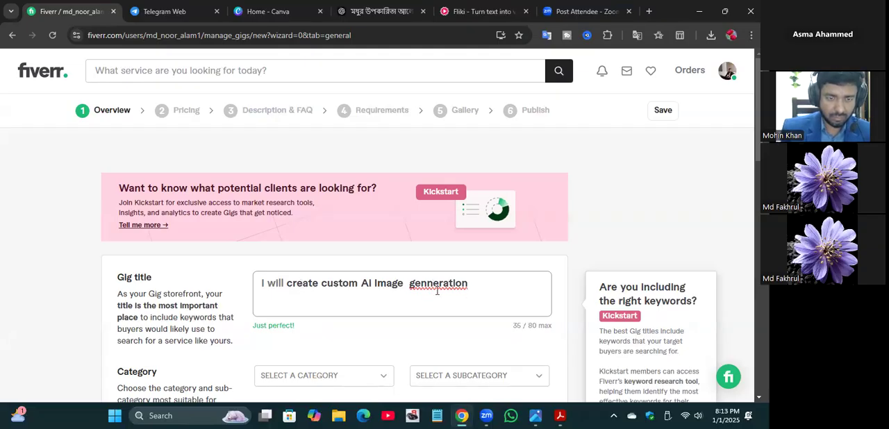
pyautogui.press('BackSpace')
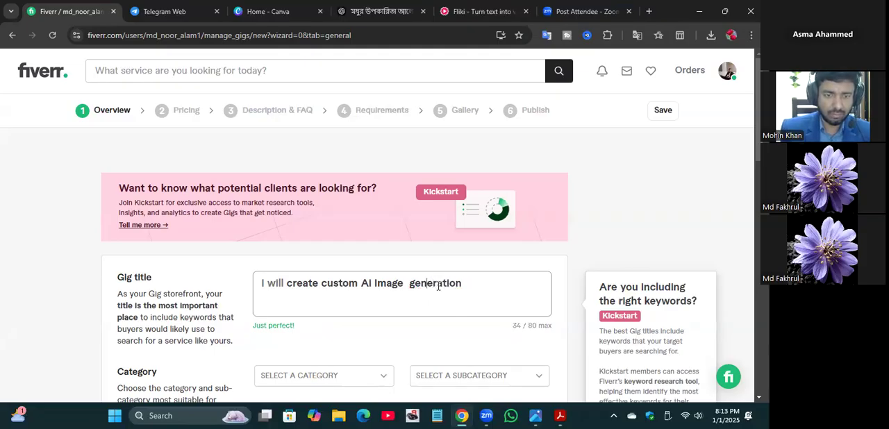
# Step: Extend the end of the Gig title with "with Midjourney"
pyautogui.click(477, 282)
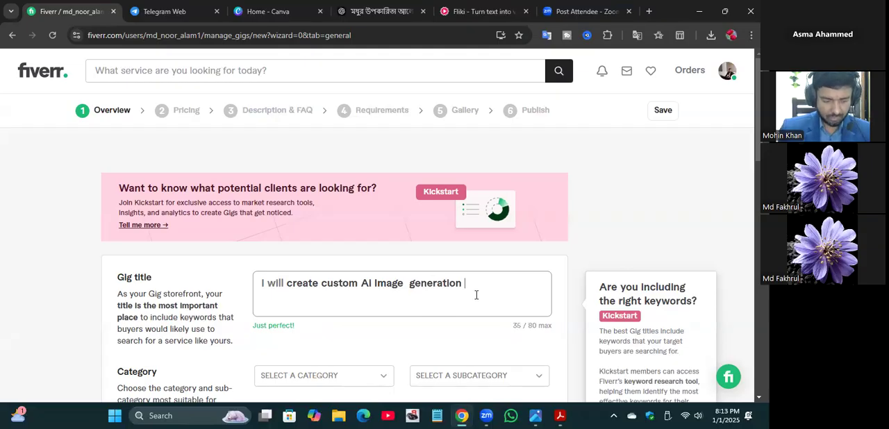
pyautogui.write('wi')
pyautogui.write('th ')
pyautogui.write('MI')
pyautogui.write('djou')
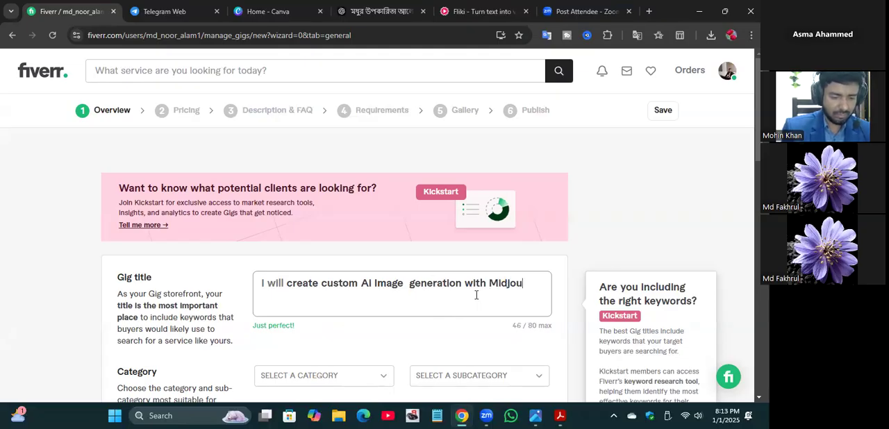
pyautogui.write('rney')
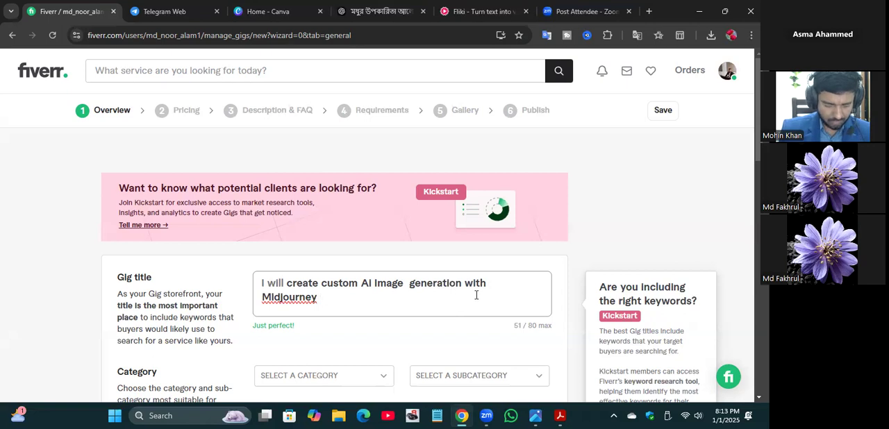
# Step: Complete the Gig title by adding "for your business" after "Midjourney"
pyautogui.write('F')
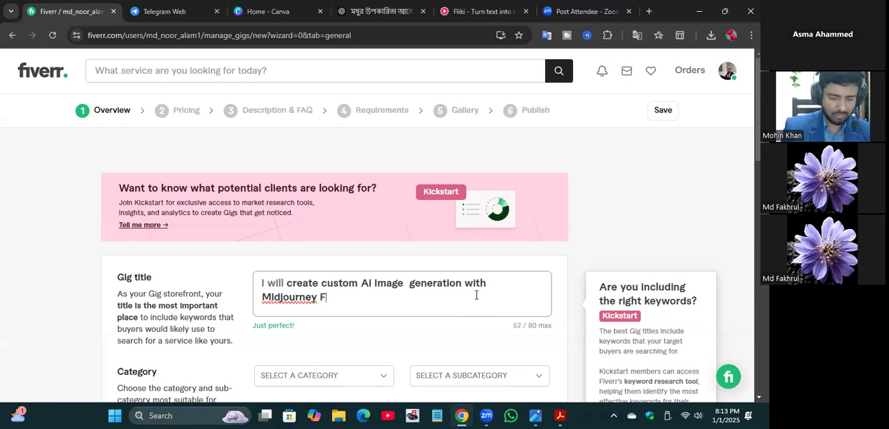
pyautogui.press('BackSpace')
pyautogui.write('fo')
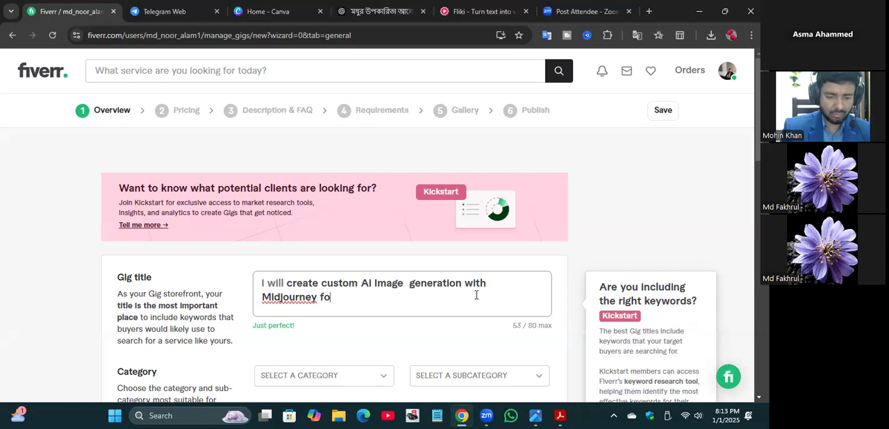
pyautogui.write('r your bl')
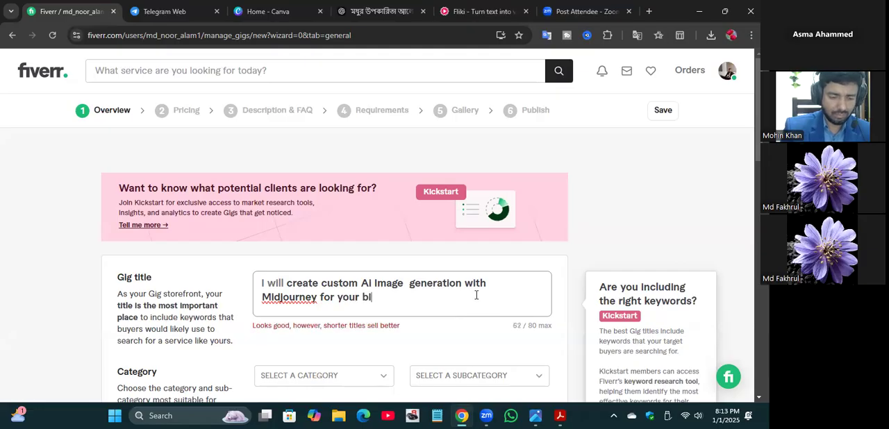
pyautogui.press('BackSpace')
pyautogui.write('usi')
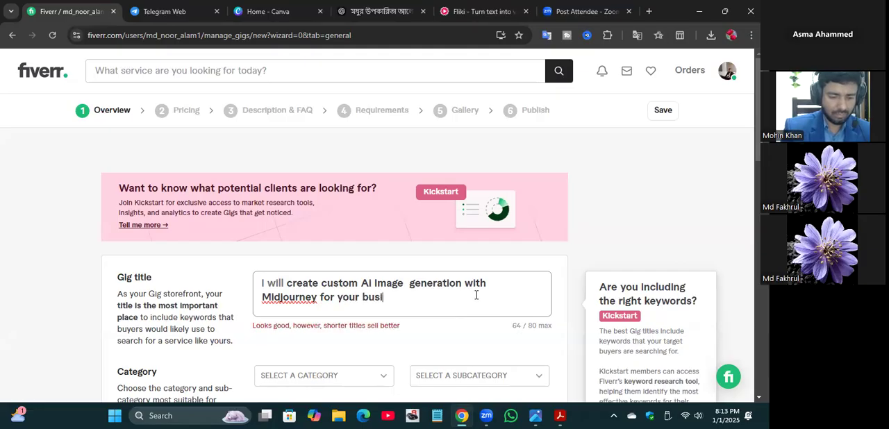
pyautogui.write('ness')
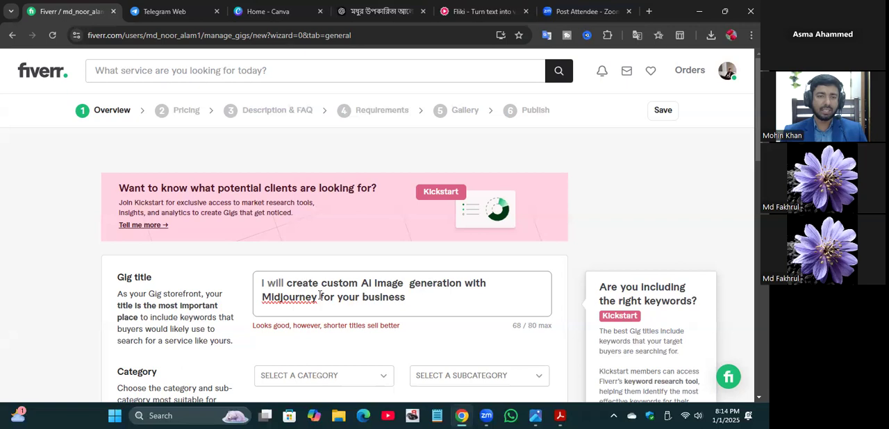
# Step: Cut "for your business" from the end of the Gig title and paste it back in place
pyautogui.moveTo(406, 297); pyautogui.dragTo(319, 297)
pyautogui.hotkey('ctrl', 'c')
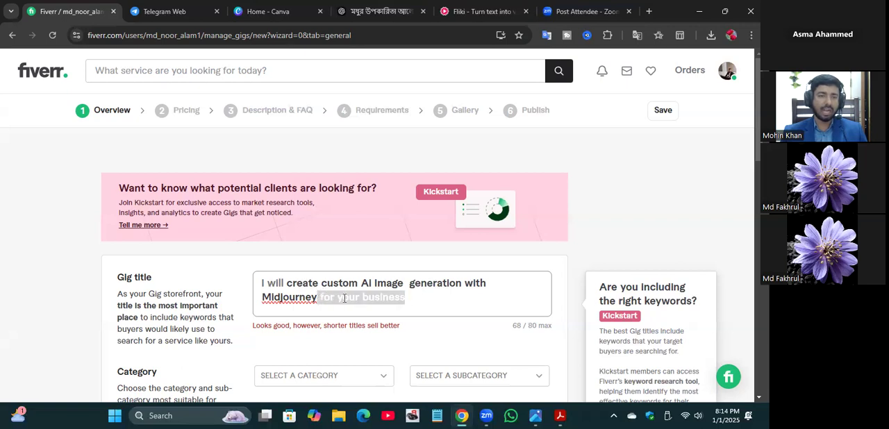
pyautogui.rightClick(344, 299)
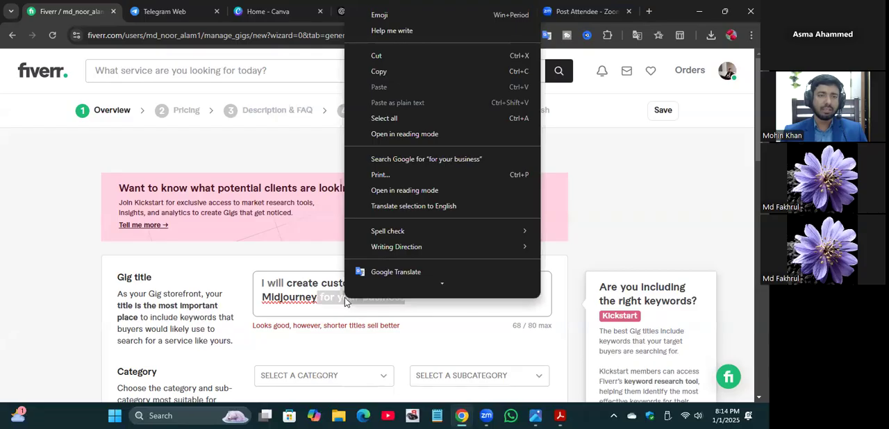
pyautogui.click(380, 55)
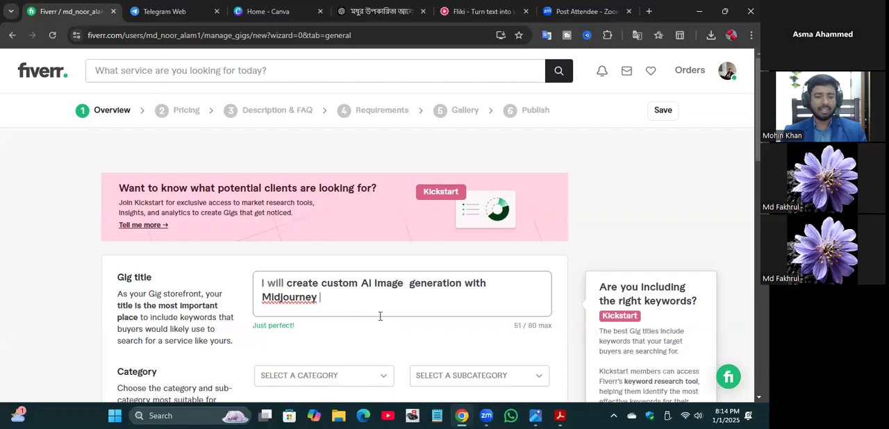
pyautogui.hotkey('ctrl', 'v')
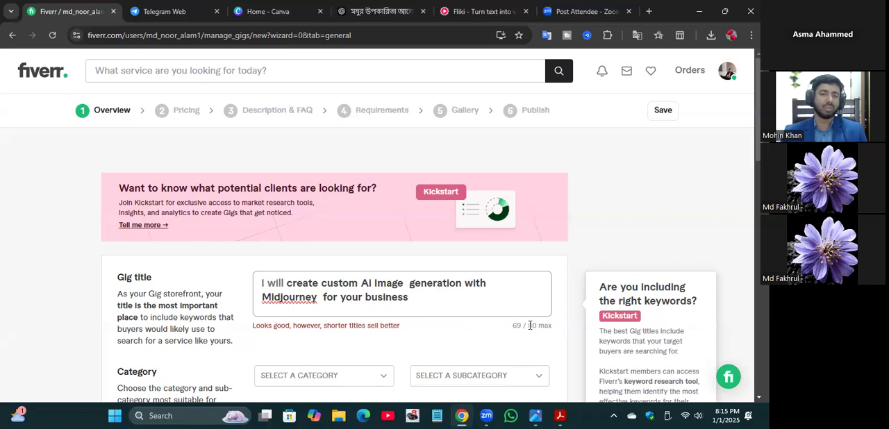
# Step: Look through the available Gig categories and set the category to Graphics & Design
pyautogui.scroll(-2, 455, 325)
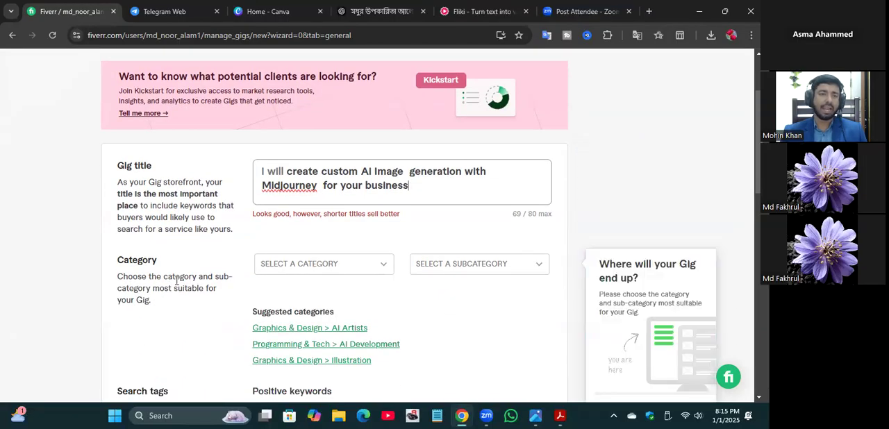
pyautogui.click(384, 267)
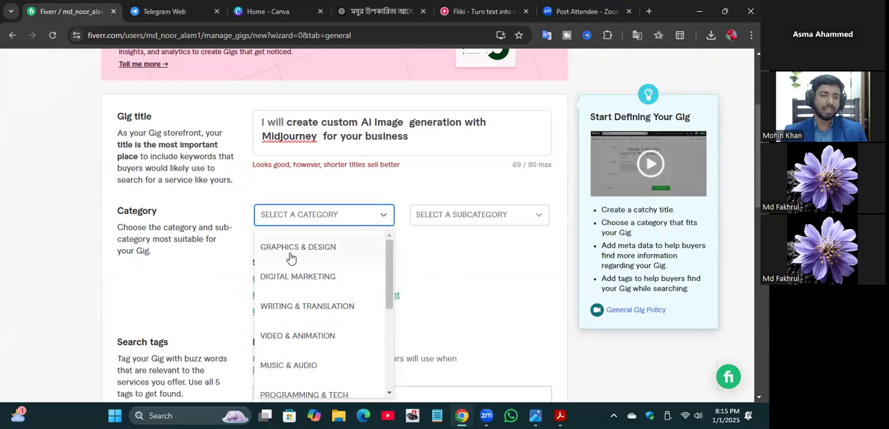
pyautogui.scroll(-3, 326, 318)
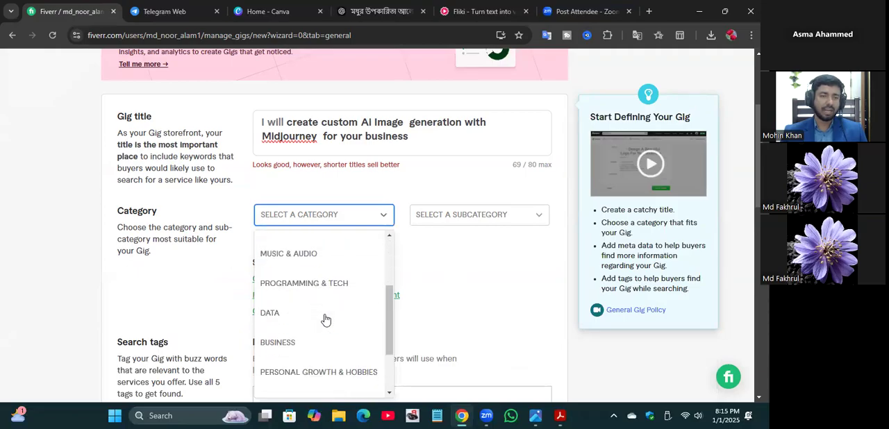
pyautogui.scroll(-2, 326, 320)
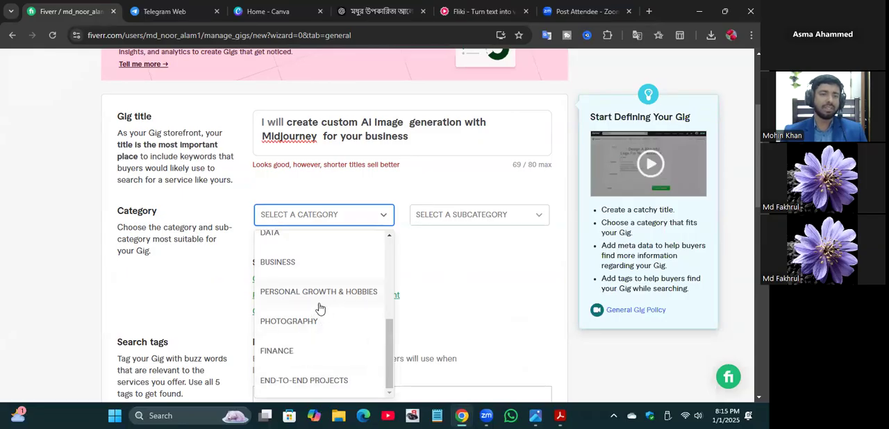
pyautogui.scroll(2, 317, 307)
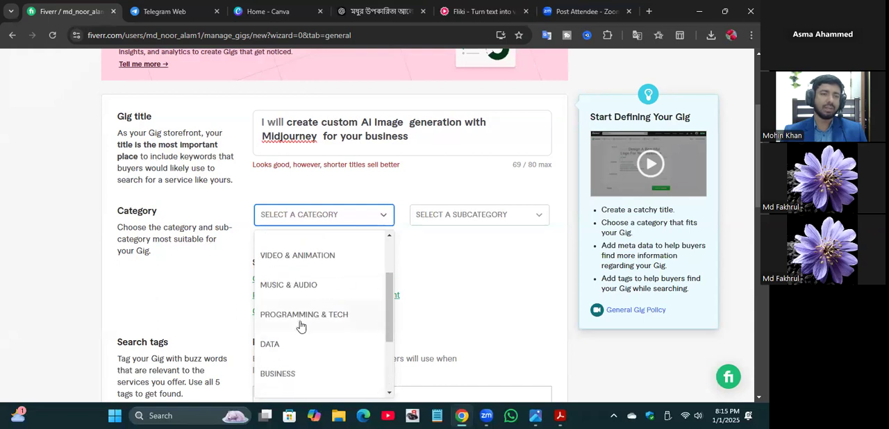
pyautogui.scroll(3, 302, 326)
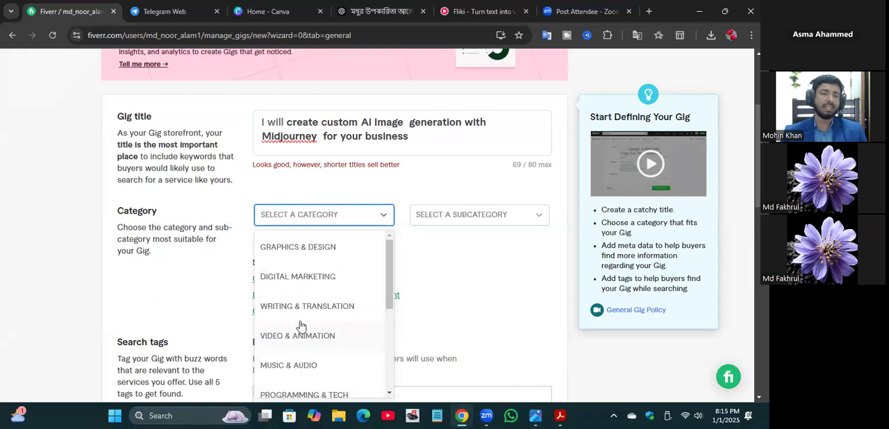
pyautogui.click(306, 248)
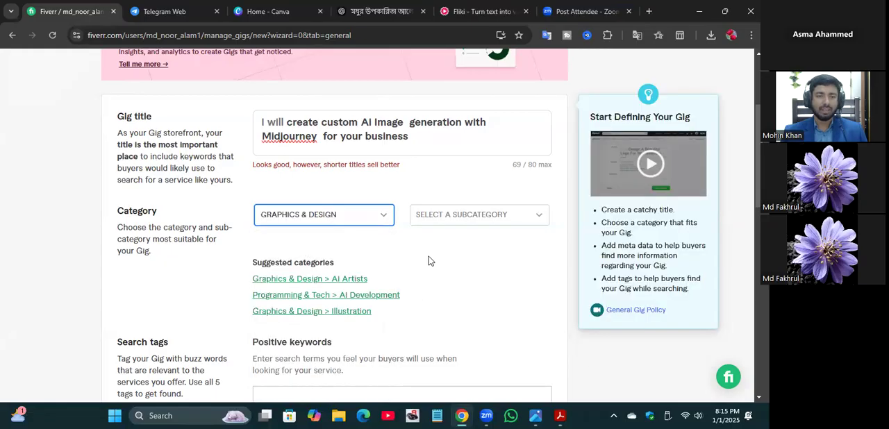
# Step: Look through the Graphics & Design subcategories and set the Gig's subcategory to AI Artists
pyautogui.click(528, 218)
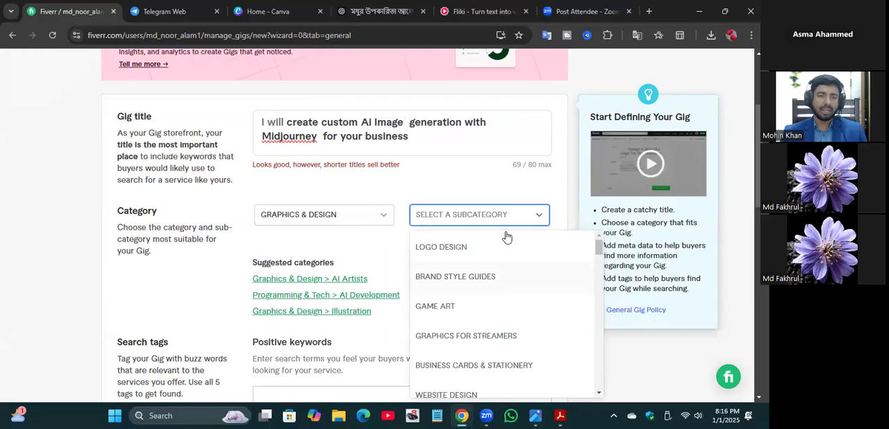
pyautogui.scroll(-2, 521, 297)
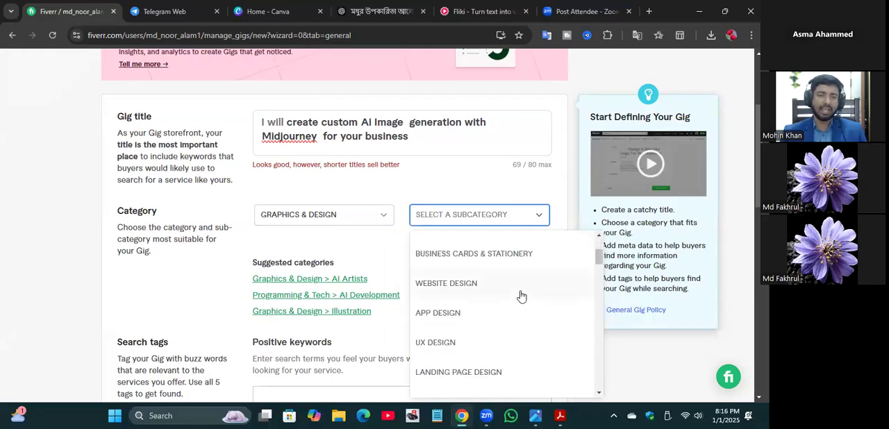
pyautogui.scroll(-3, 522, 297)
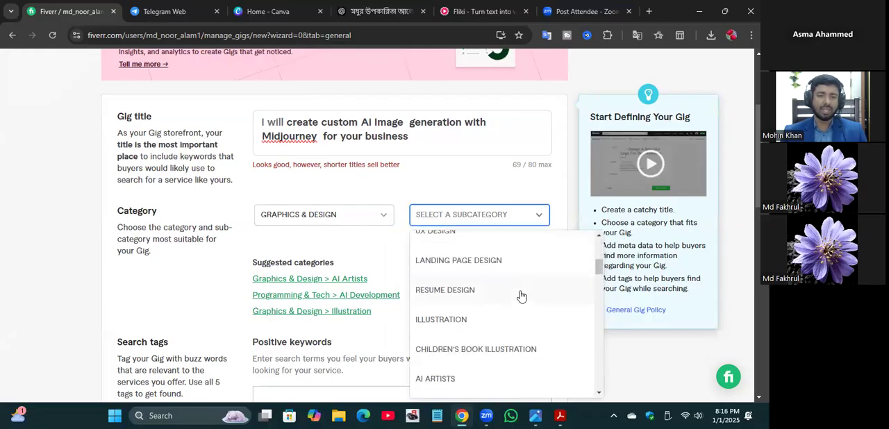
pyautogui.scroll(-3, 522, 297)
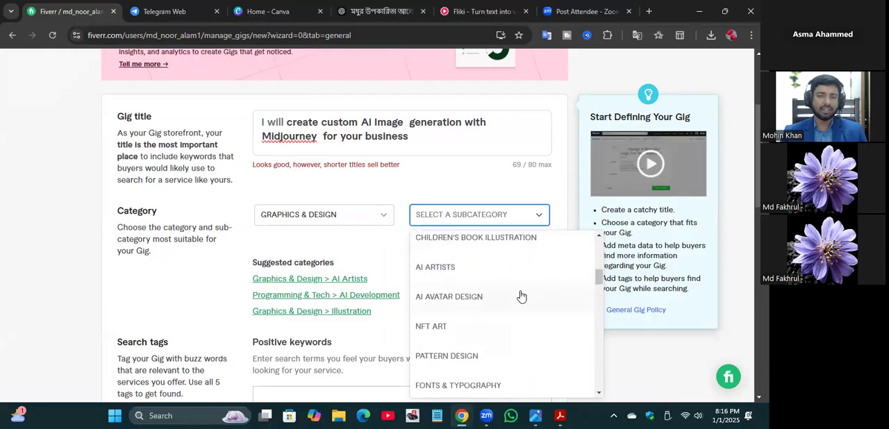
pyautogui.click(442, 270)
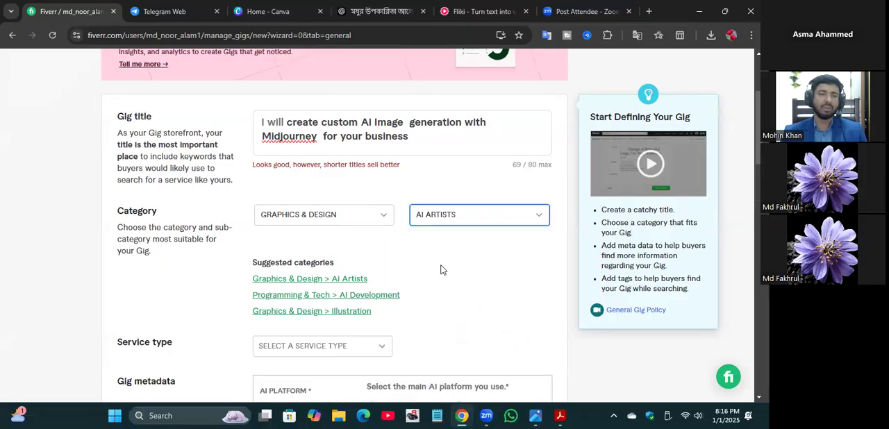
# Step: Set the Gig's service type to Image Generation
pyautogui.scroll(-3, 442, 271)
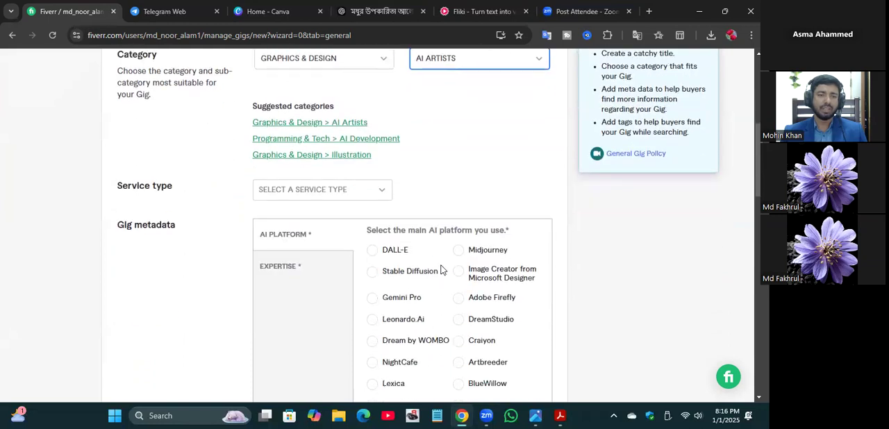
pyautogui.scroll(-1, 442, 270)
pyautogui.scroll(2, 441, 270)
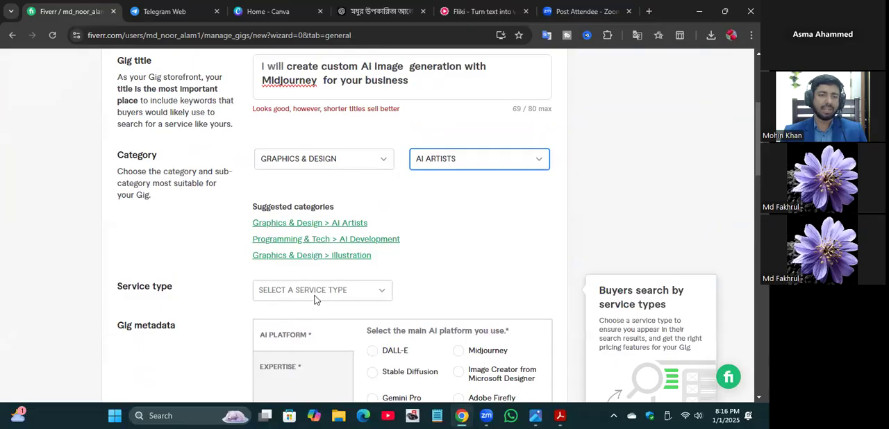
pyautogui.click(391, 292)
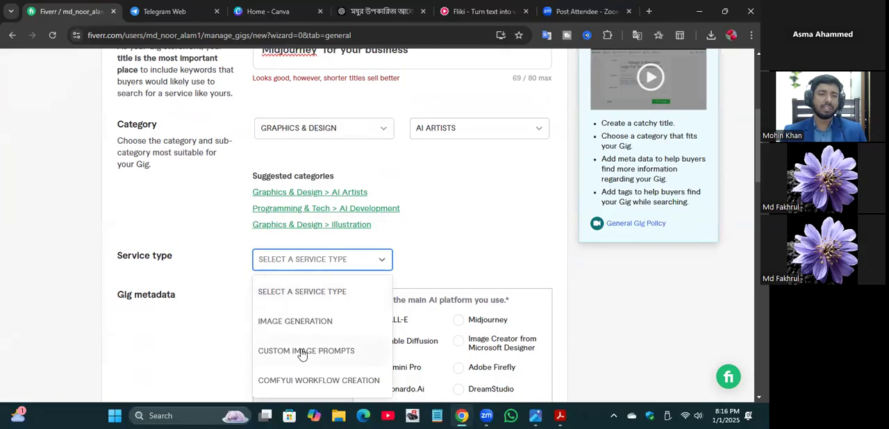
pyautogui.click(307, 328)
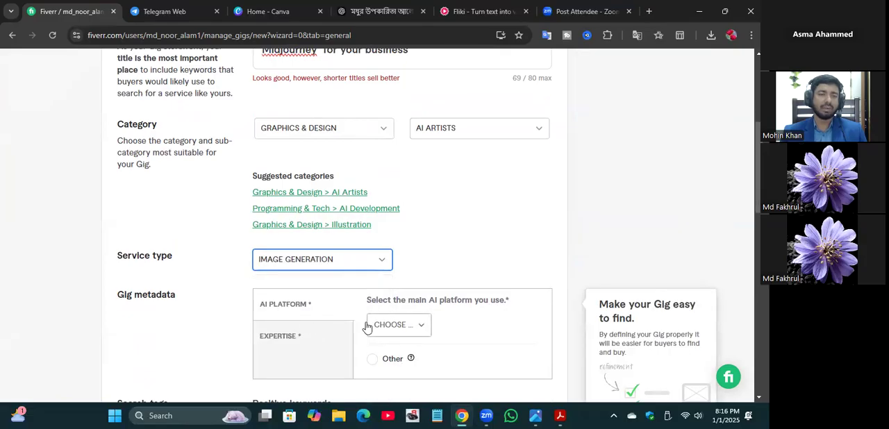
# Step: Change the service type to Custom Image Prompts and choose Midjourney as the main AI platform in the Gig metadata
pyautogui.scroll(-1, 408, 318)
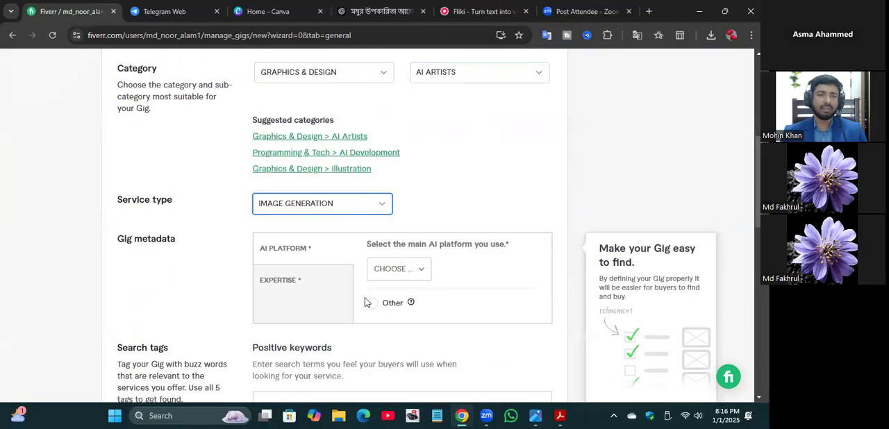
pyautogui.click(381, 205)
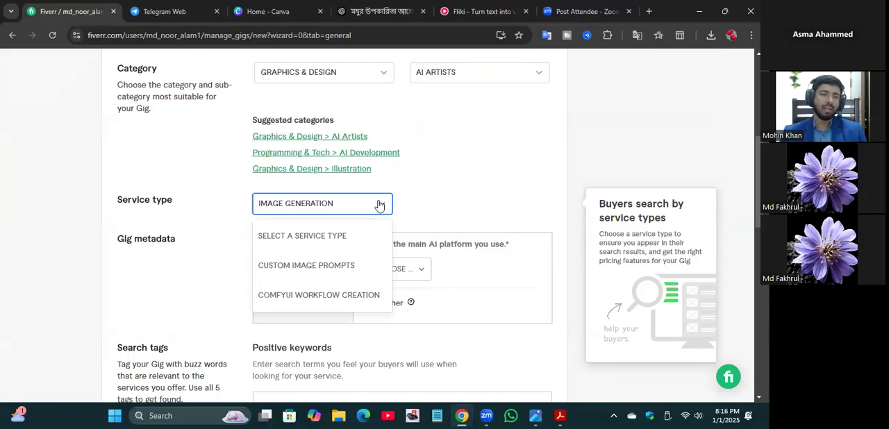
pyautogui.click(312, 270)
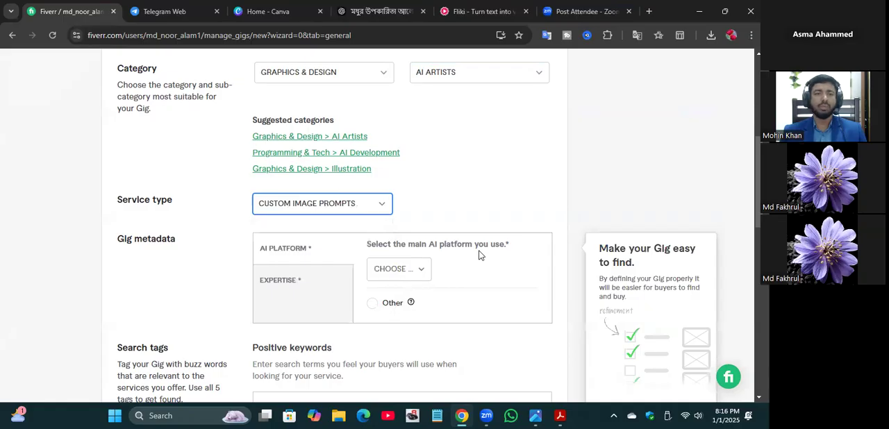
pyautogui.click(424, 273)
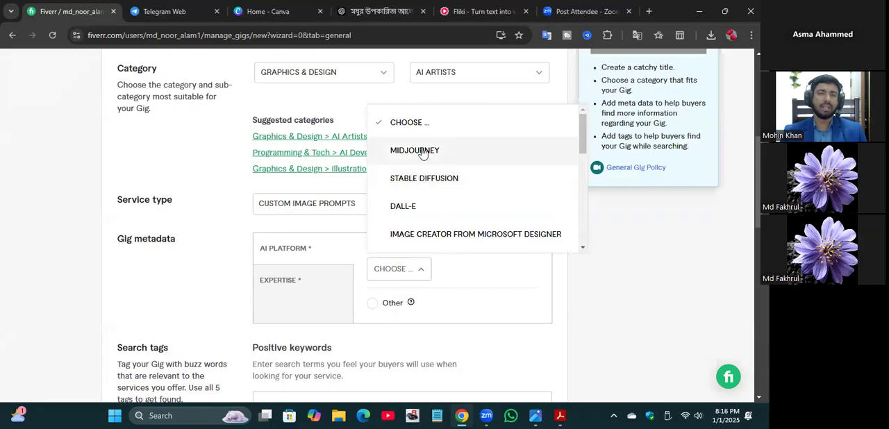
pyautogui.click(424, 153)
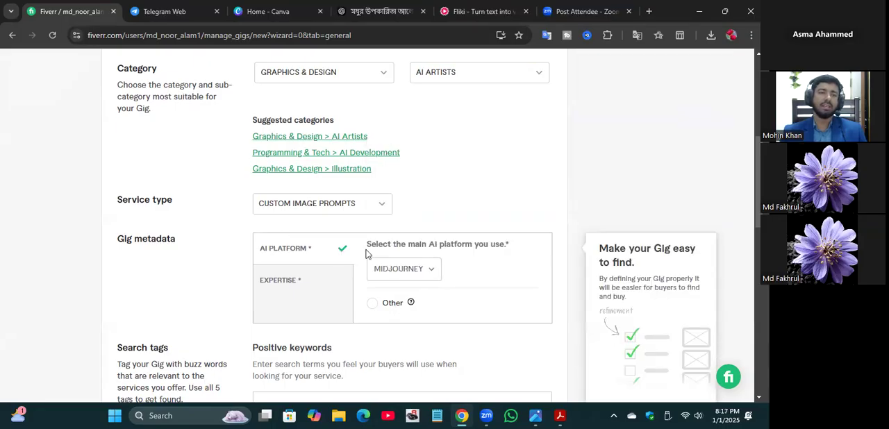
# Step: Select Logo, Fashion and Photography as the fields of expertise in the Gig metadata
pyautogui.click(307, 295)
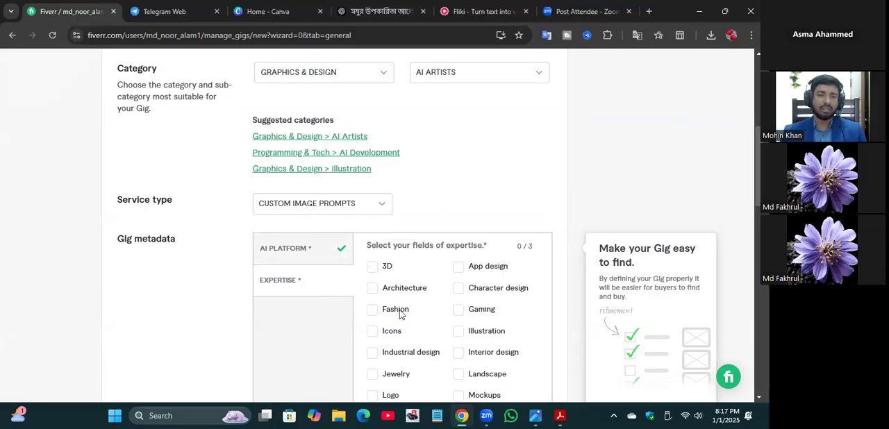
pyautogui.click(373, 396)
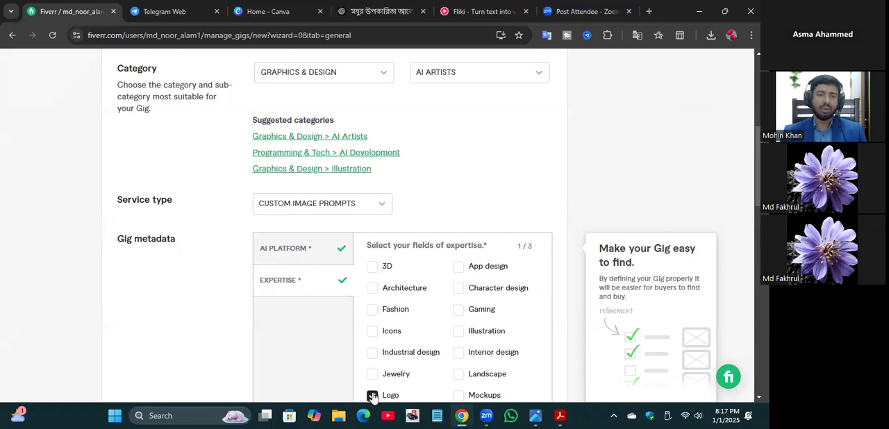
pyautogui.click(396, 316)
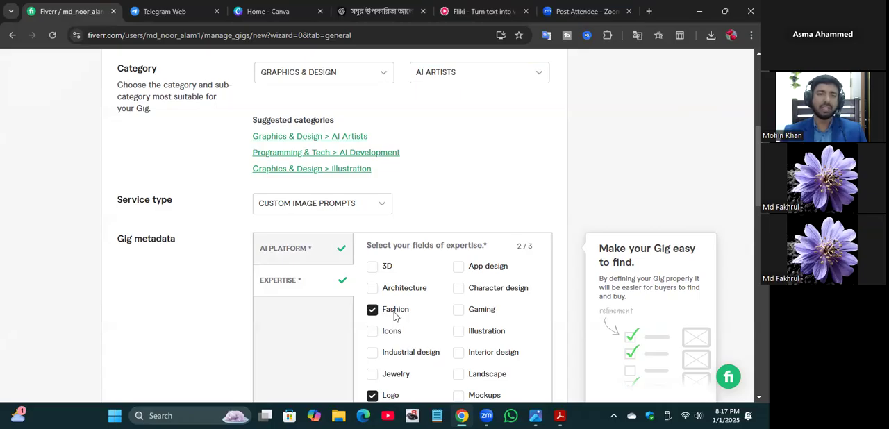
pyautogui.scroll(-2, 394, 316)
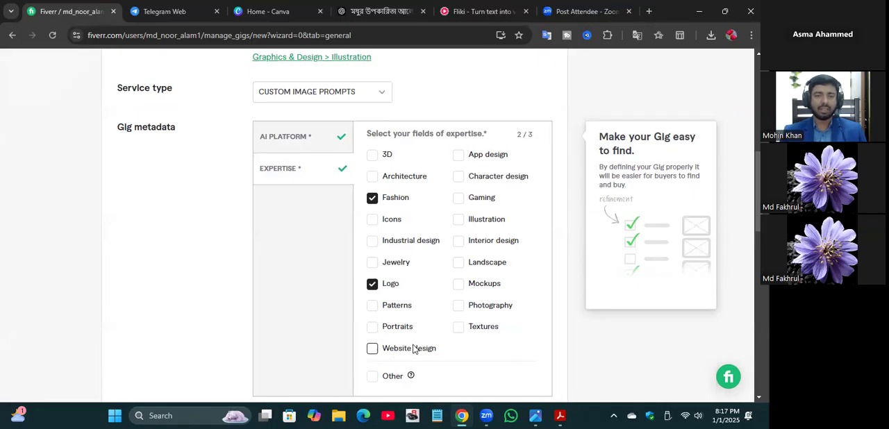
pyautogui.click(458, 306)
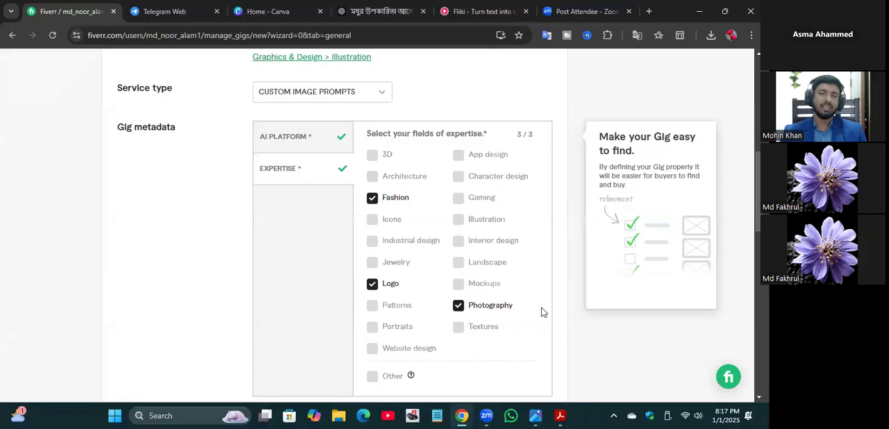
# Step: Add "AI Image" as the first positive keyword in the search tags
pyautogui.scroll(-2, 545, 310)
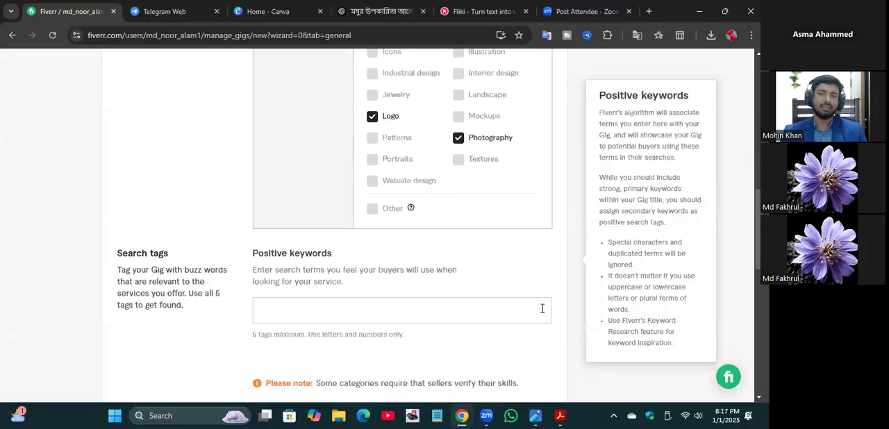
pyautogui.click(279, 306)
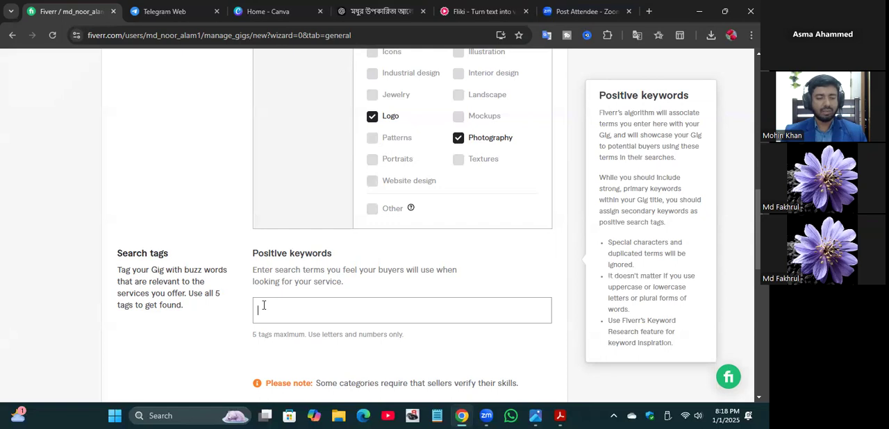
pyautogui.write('A')
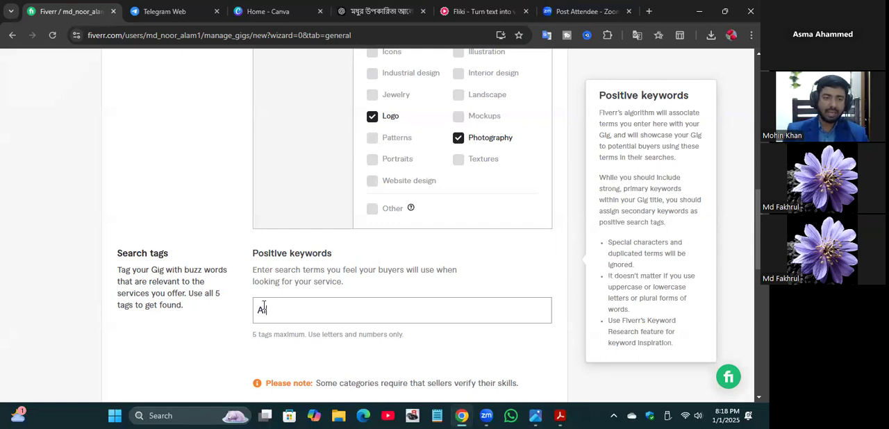
pyautogui.write('I Image')
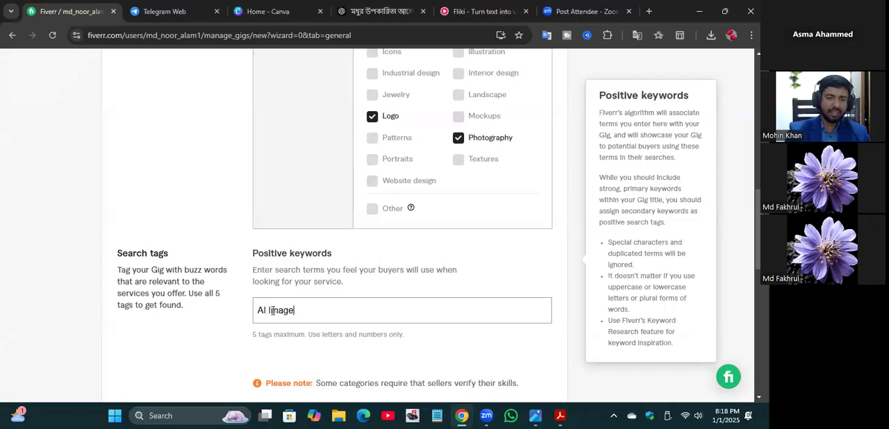
pyautogui.press('Return')
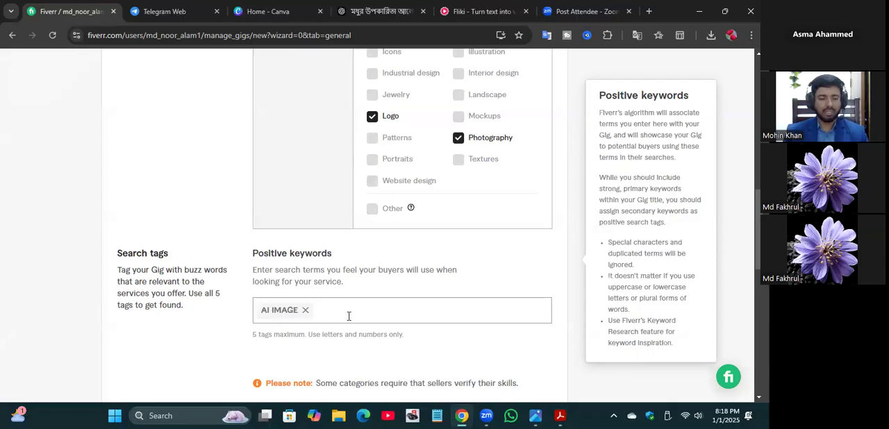
# Step: Add "AI LOGO" as the second positive keyword
pyautogui.write('AI')
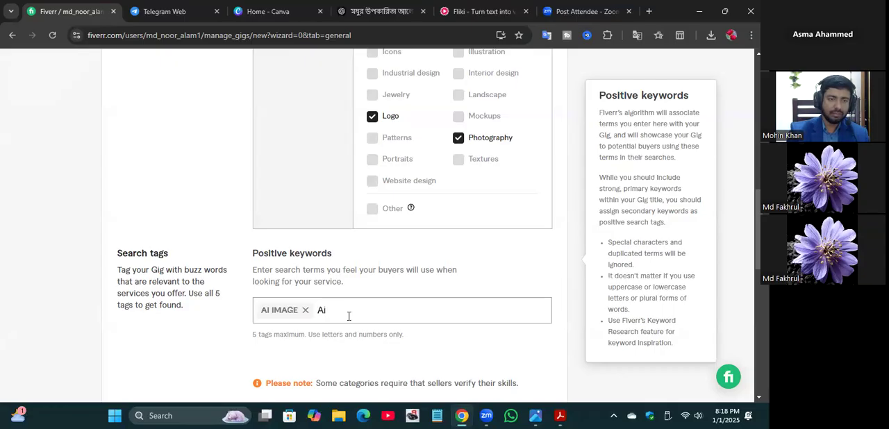
pyautogui.press('BackSpace')
pyautogui.write('I LOGO')
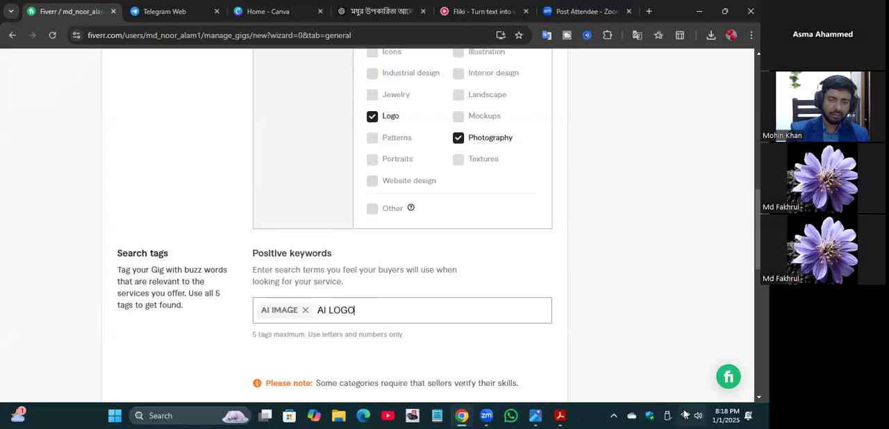
pyautogui.press('Return')
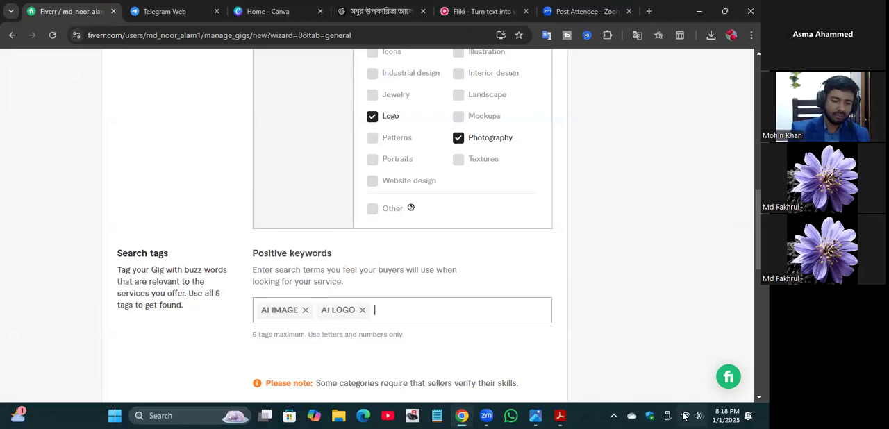
# Step: Add "Prompt writing" as the third positive keyword
pyautogui.write('P')
pyautogui.click(685, 416)
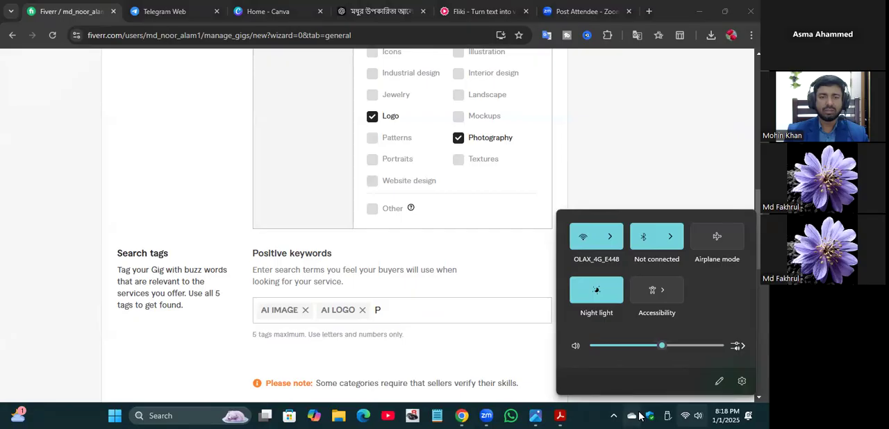
pyautogui.click(445, 262)
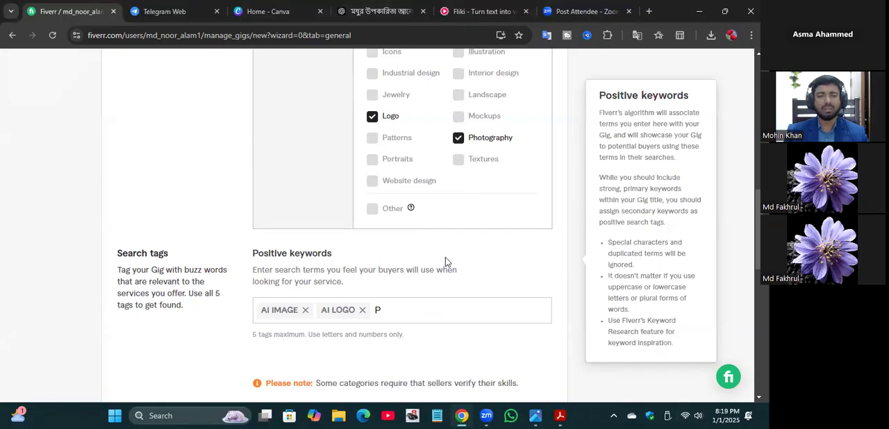
pyautogui.click(387, 308)
pyautogui.write('rempt')
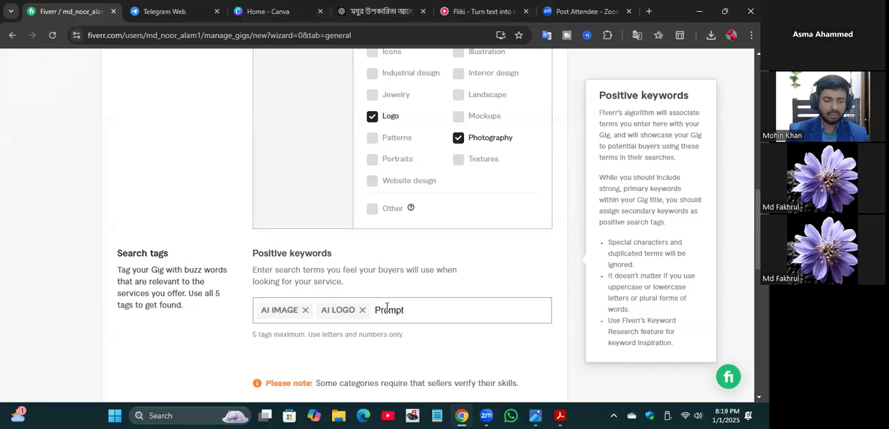
pyautogui.write(' wri')
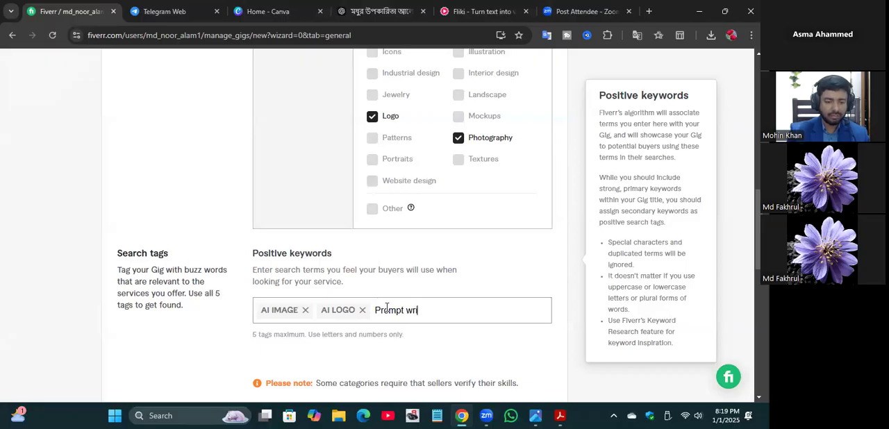
pyautogui.write('ting')
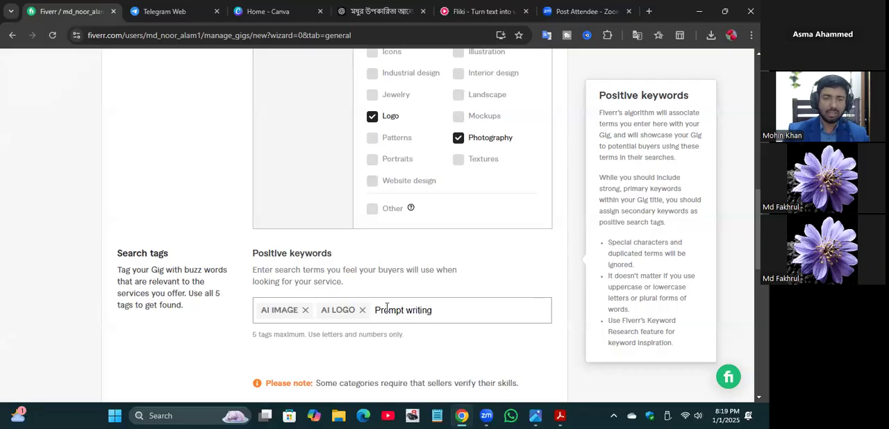
pyautogui.press('Return')
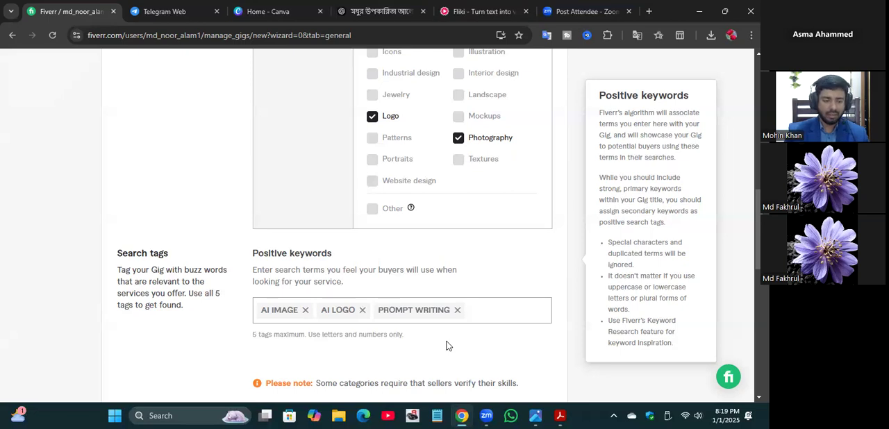
# Step: Add "AI video" as the fourth positive keyword
pyautogui.write('AI ')
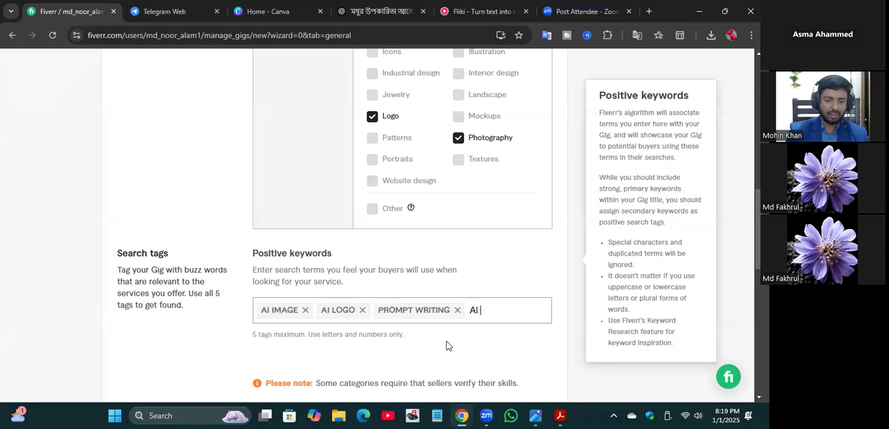
pyautogui.write('video')
pyautogui.press('Return')
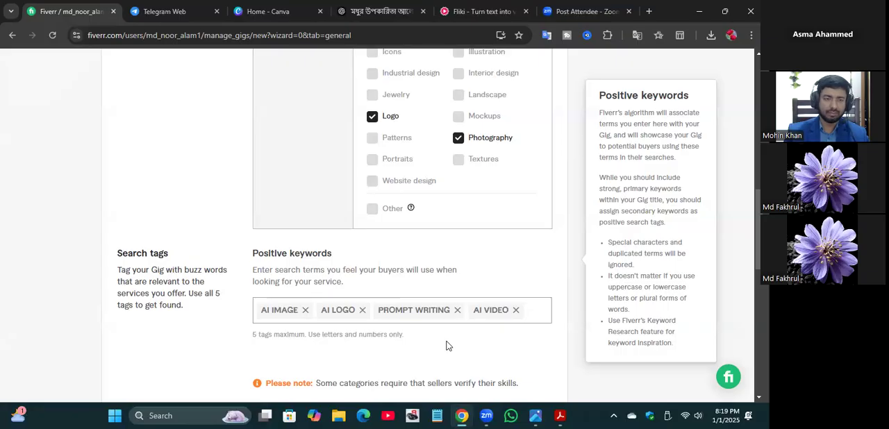
# Step: Add "AI artist" as the fifth positive keyword in the search tags
pyautogui.write('A')
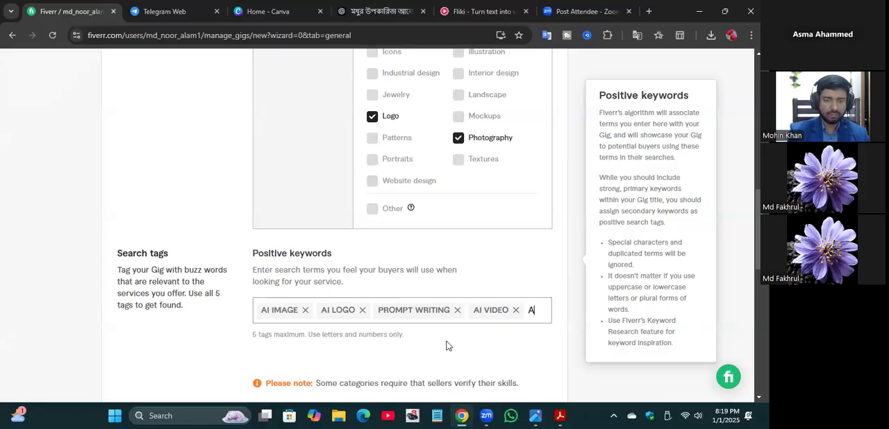
pyautogui.write('I')
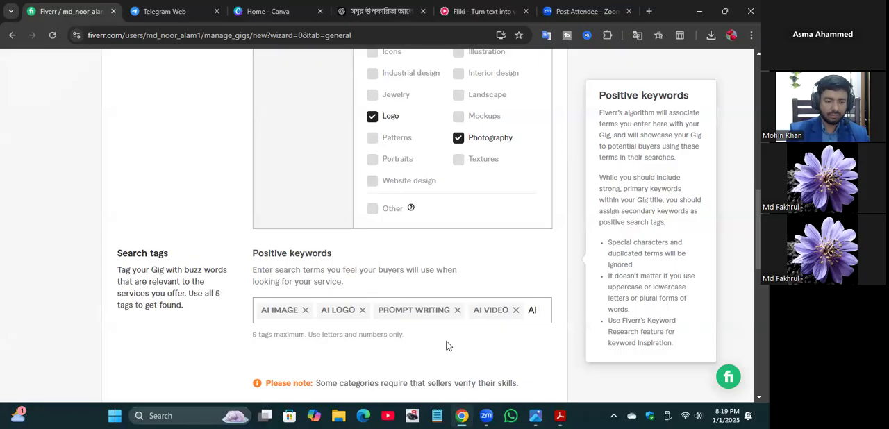
pyautogui.write(' art')
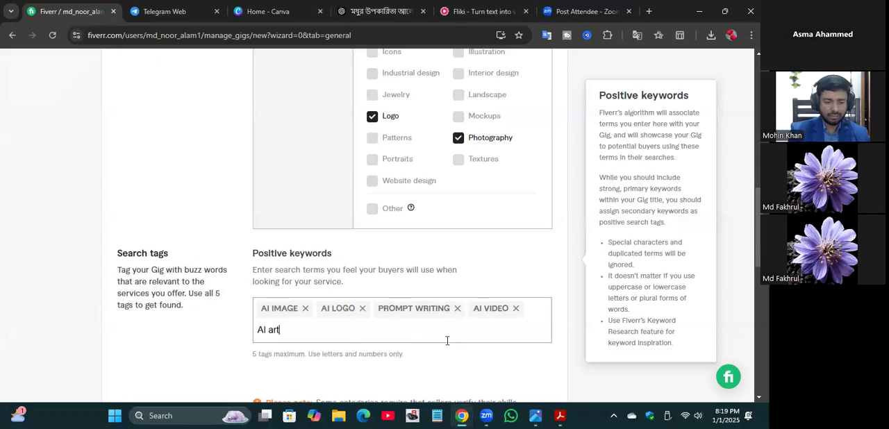
pyautogui.write('ist')
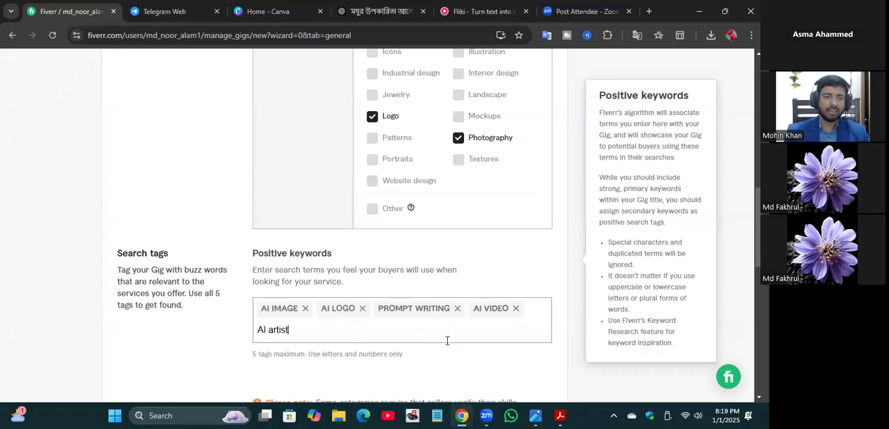
pyautogui.press('Return')
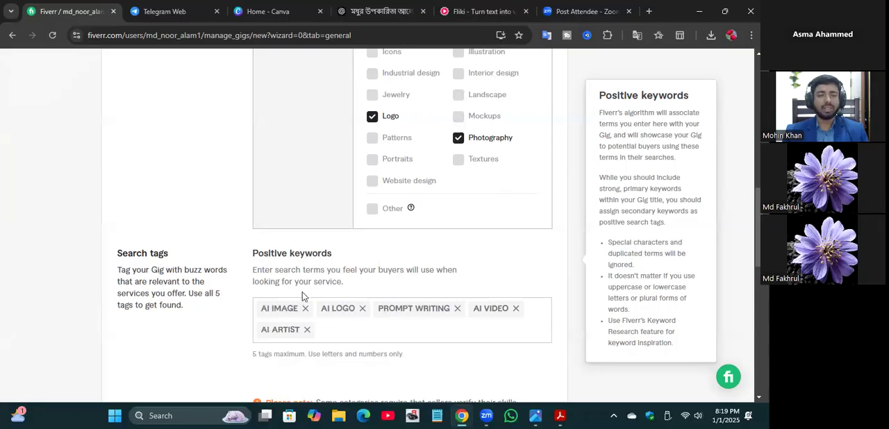
# Step: Save the completed Overview page of the Gig and continue to the Pricing stage
pyautogui.click(193, 205)
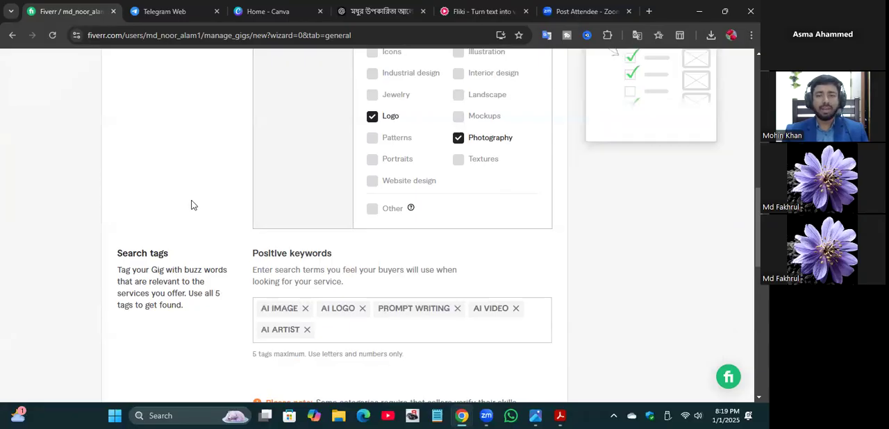
pyautogui.scroll(-3, 623, 282)
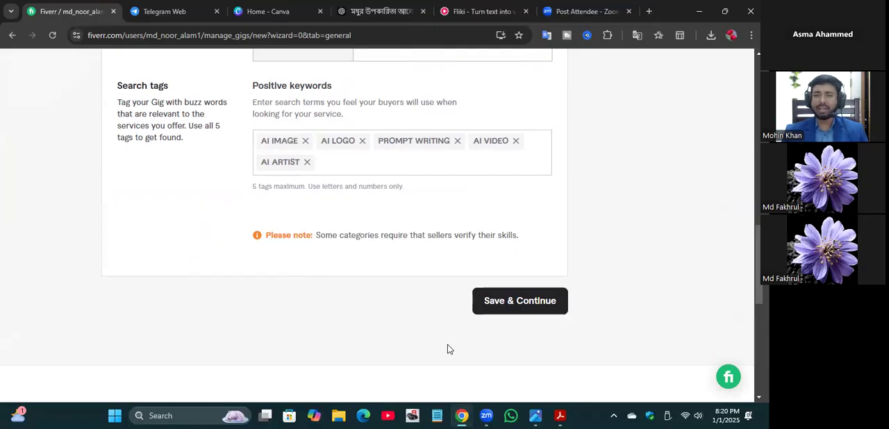
pyautogui.click(502, 307)
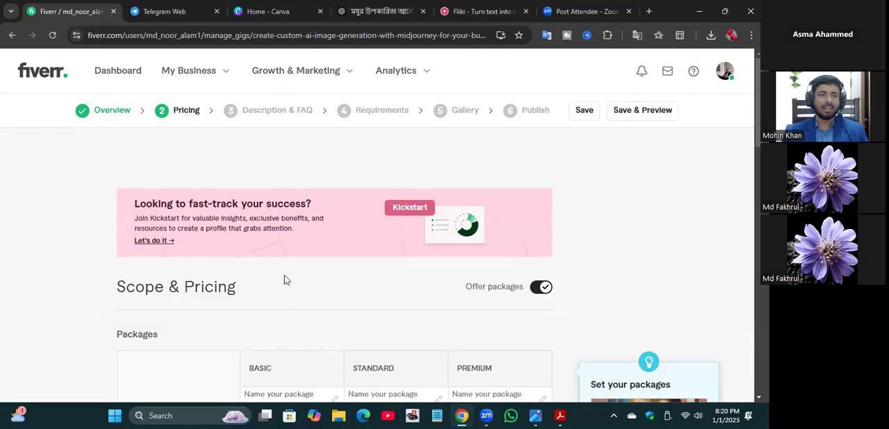
# Step: Examine the Scope & Pricing page, including the fields offered for the Basic, Standard and Premium packages
pyautogui.scroll(-1, 284, 277)
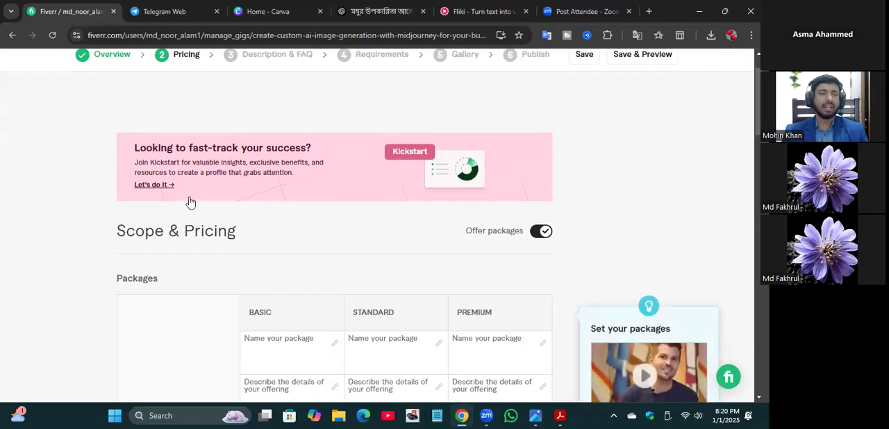
pyautogui.scroll(1, 191, 202)
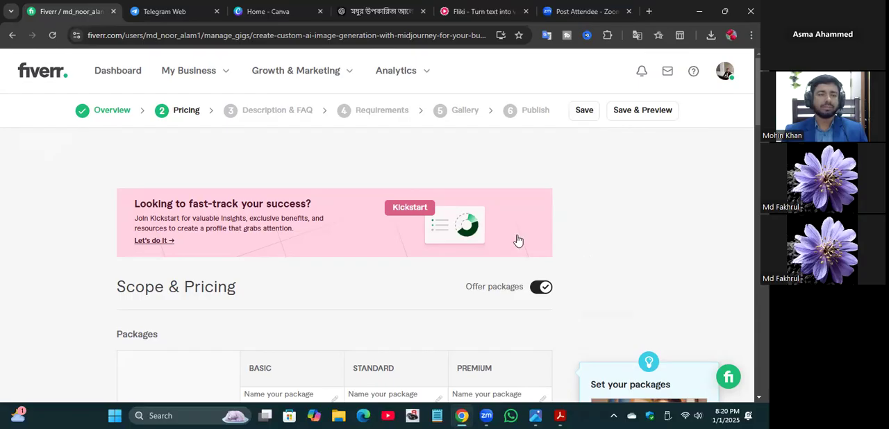
pyautogui.scroll(-1, 225, 220)
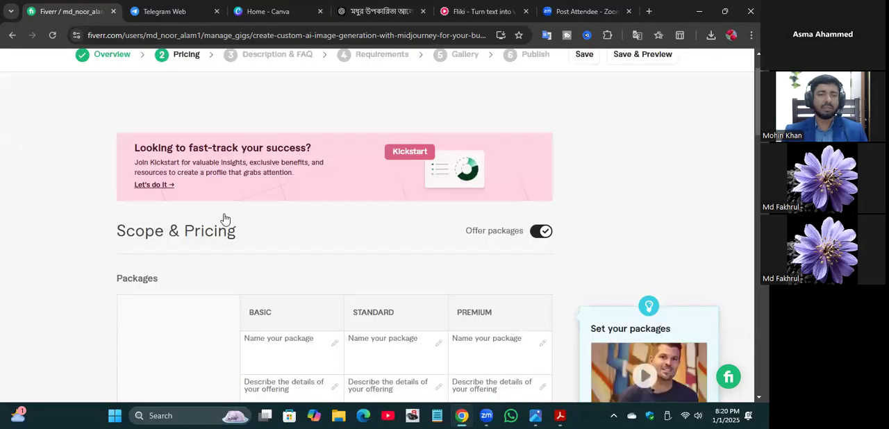
pyautogui.scroll(-2, 224, 218)
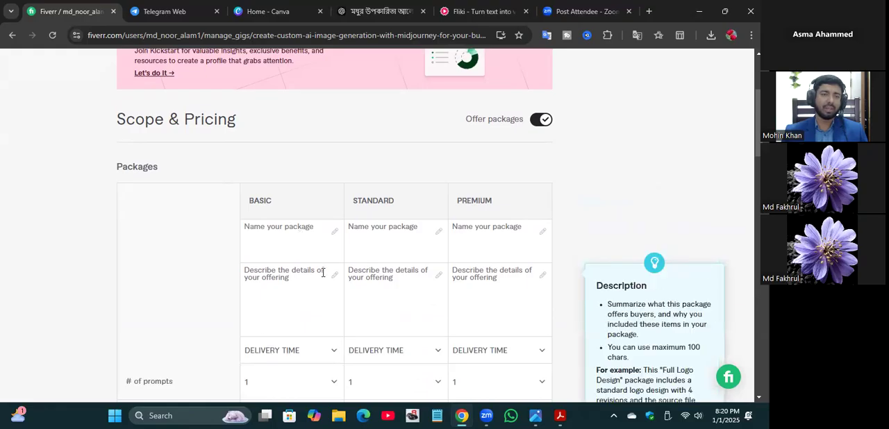
pyautogui.click(316, 226)
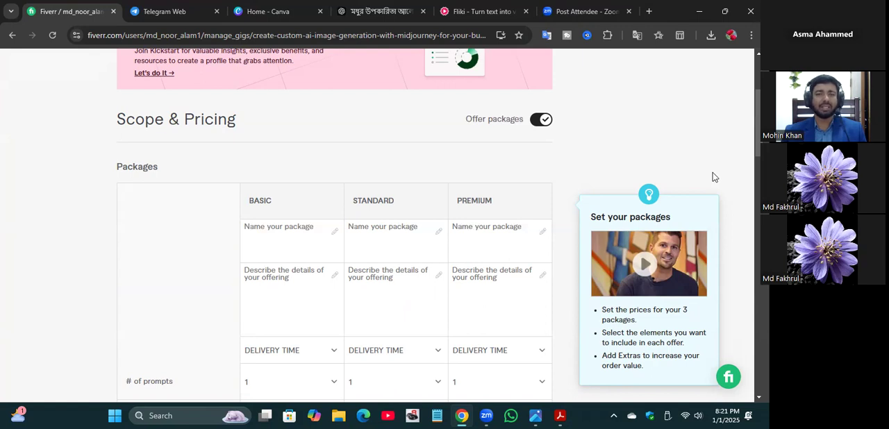
pyautogui.scroll(2, 713, 177)
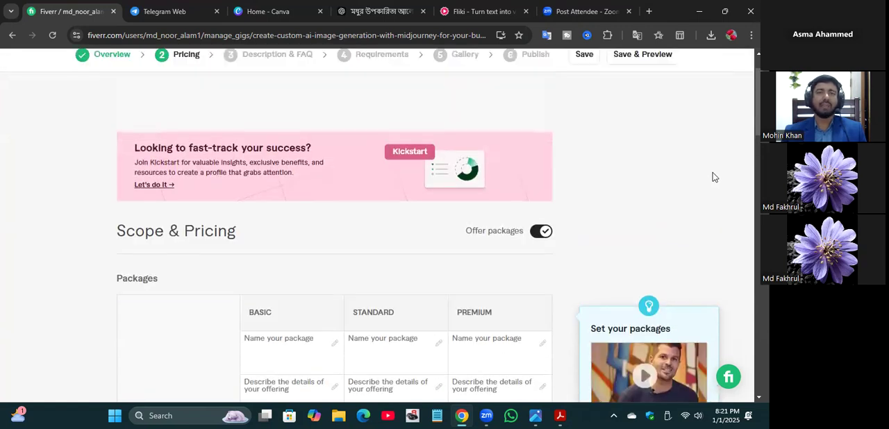
pyautogui.scroll(1, 713, 174)
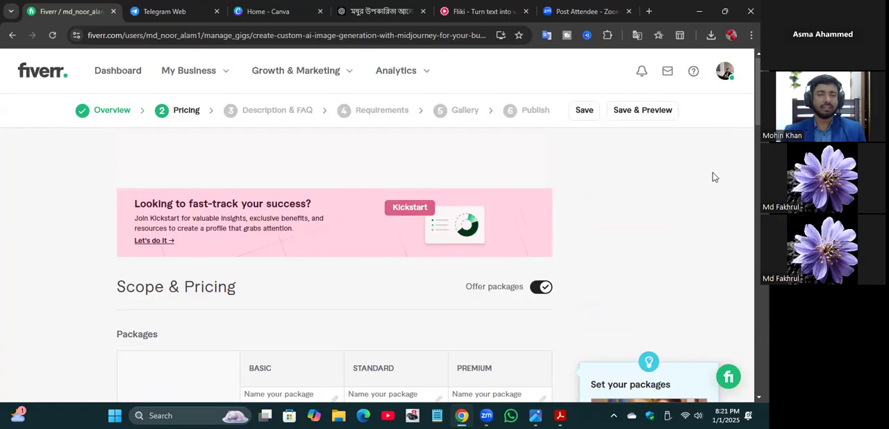
pyautogui.scroll(-3, 713, 177)
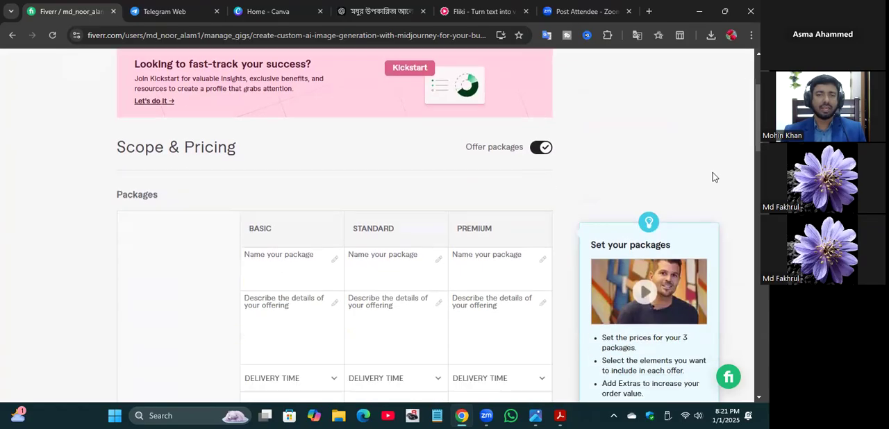
pyautogui.scroll(-2, 713, 172)
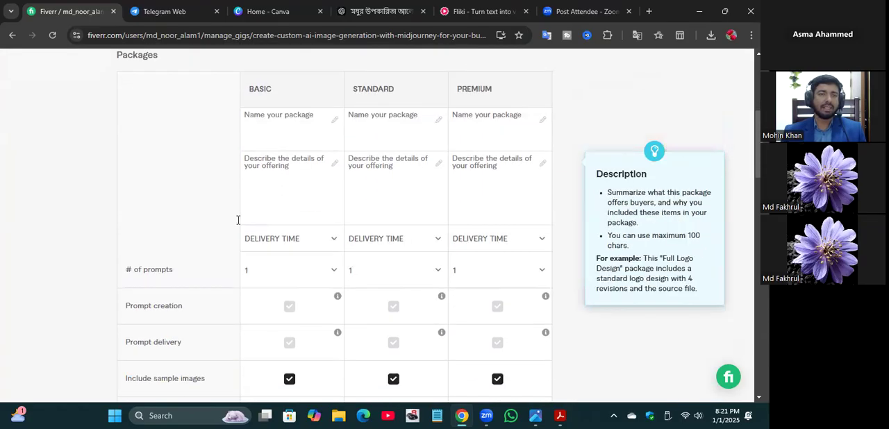
# Step: Name the Basic package "Basic Image genaration", reusing the word copied from its column heading
pyautogui.scroll(1, 261, 186)
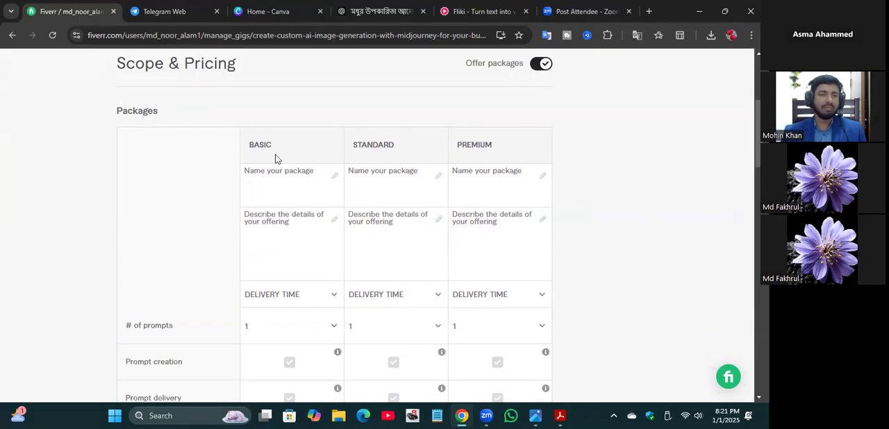
pyautogui.moveTo(271, 144); pyautogui.dragTo(241, 143)
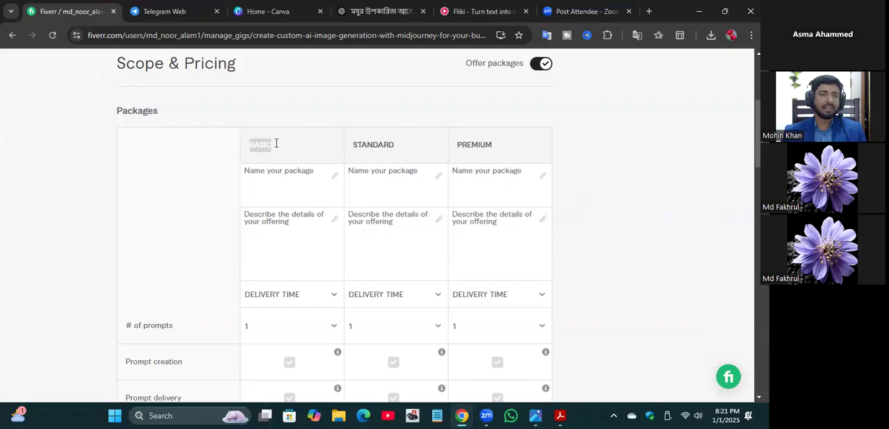
pyautogui.rightClick(261, 148)
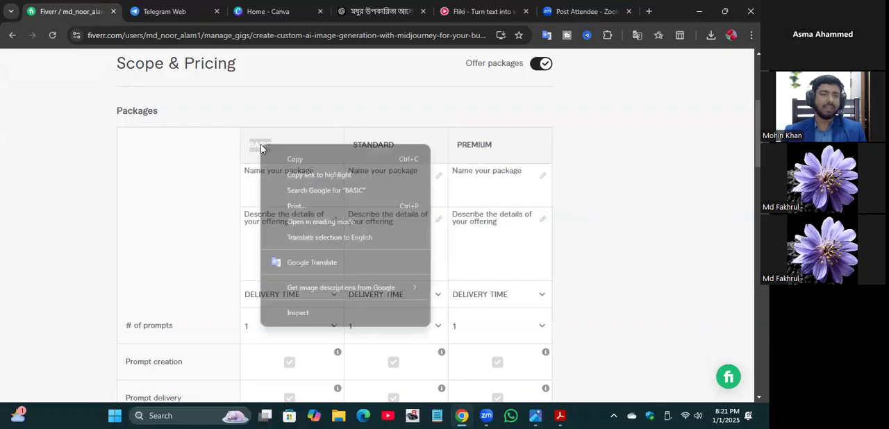
pyautogui.click(299, 161)
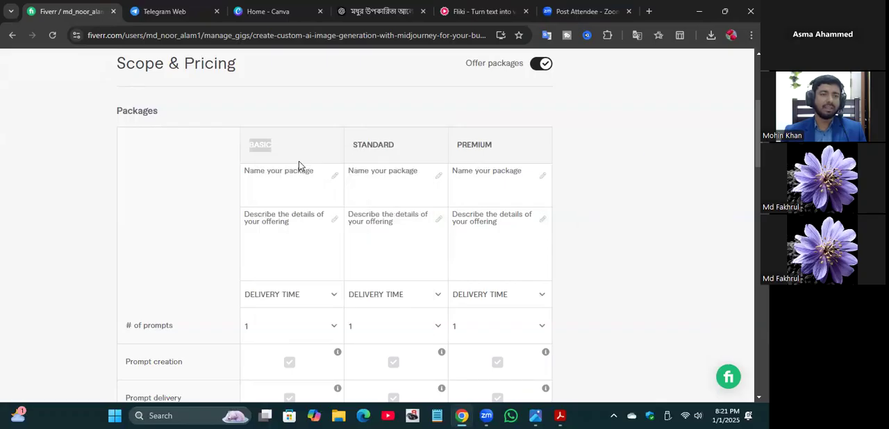
pyautogui.click(272, 173)
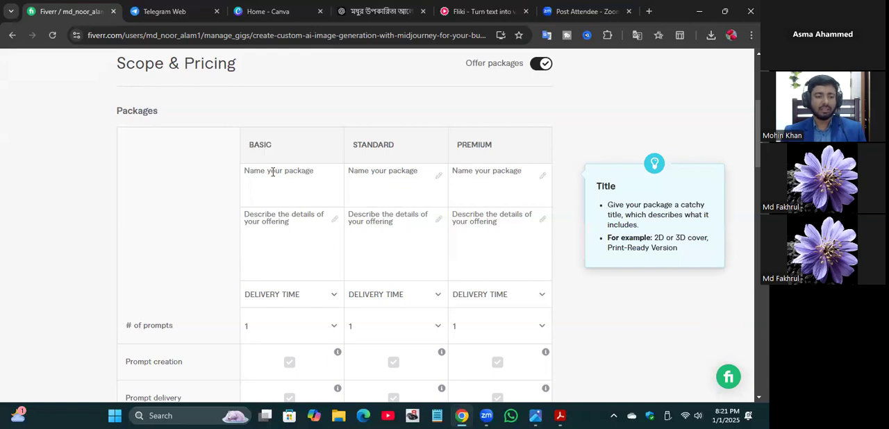
pyautogui.hotkey('ctrl', 'v')
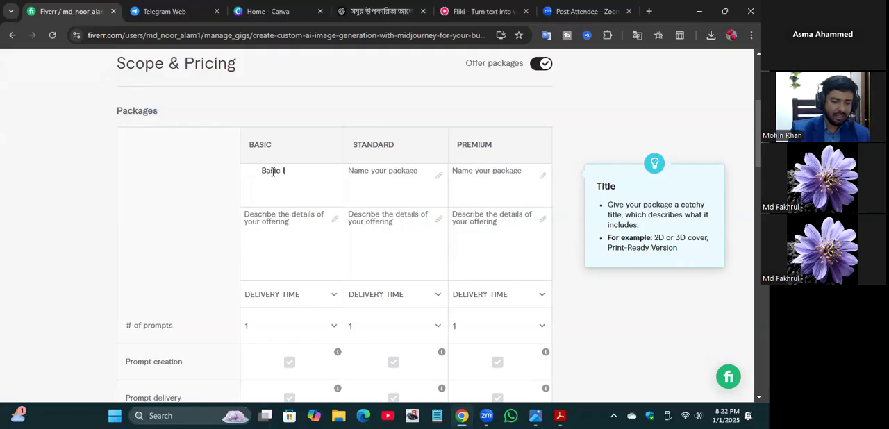
pyautogui.write('Image')
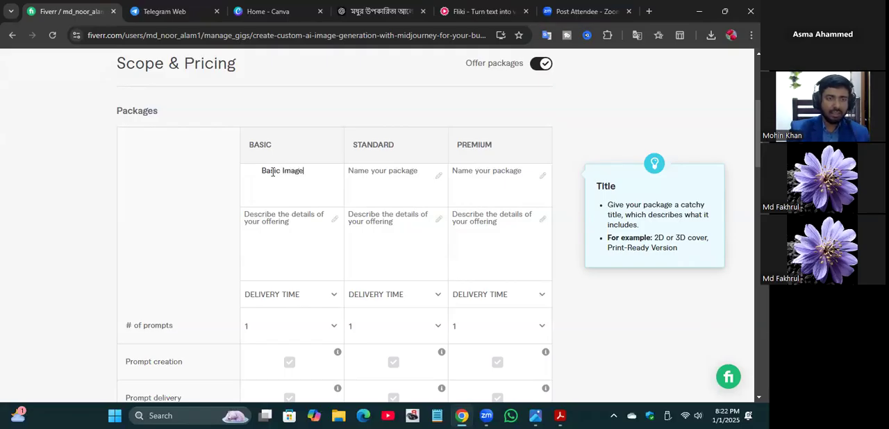
pyautogui.write(' genar')
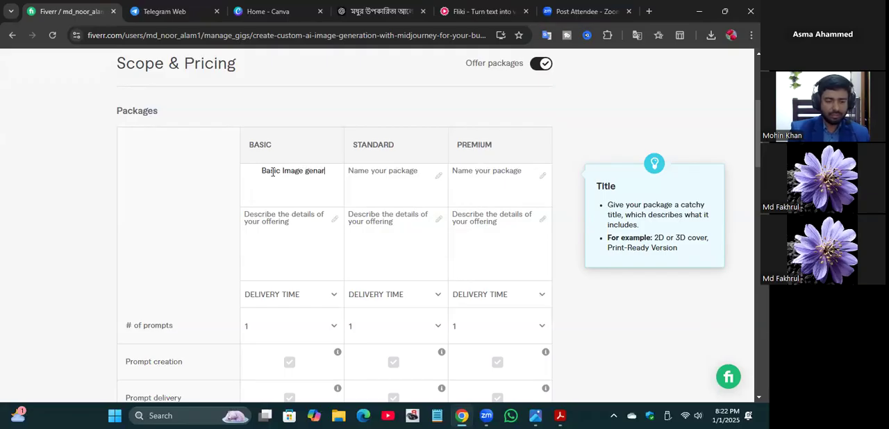
pyautogui.write('ation')
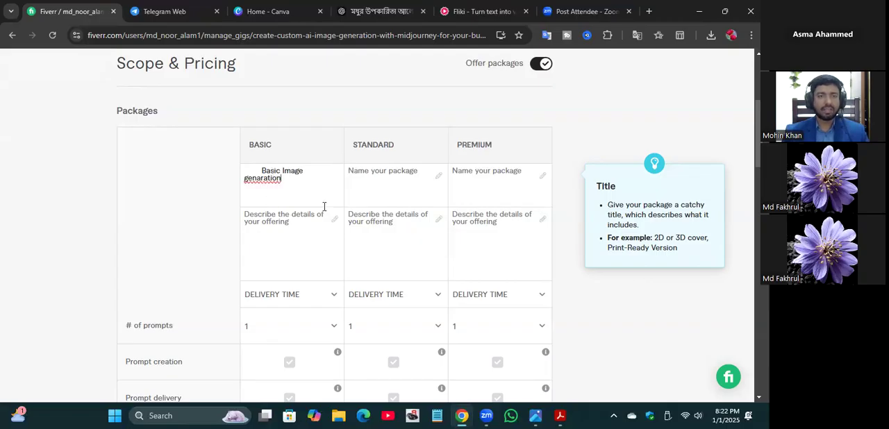
# Step: Name the Standard package "Standard Image Generation", reusing the word copied from its column heading
pyautogui.doubleClick(358, 148)
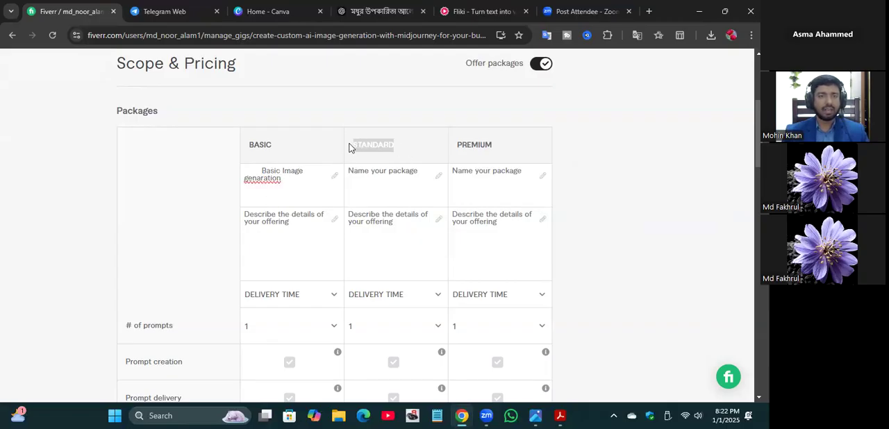
pyautogui.rightClick(362, 144)
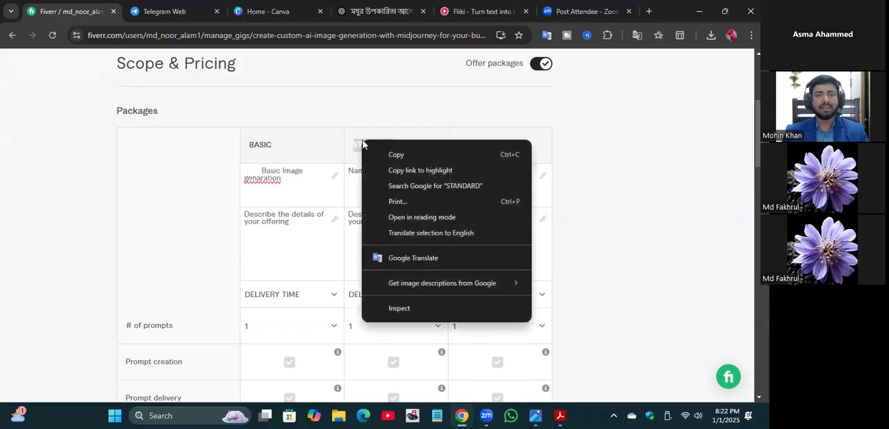
pyautogui.click(389, 159)
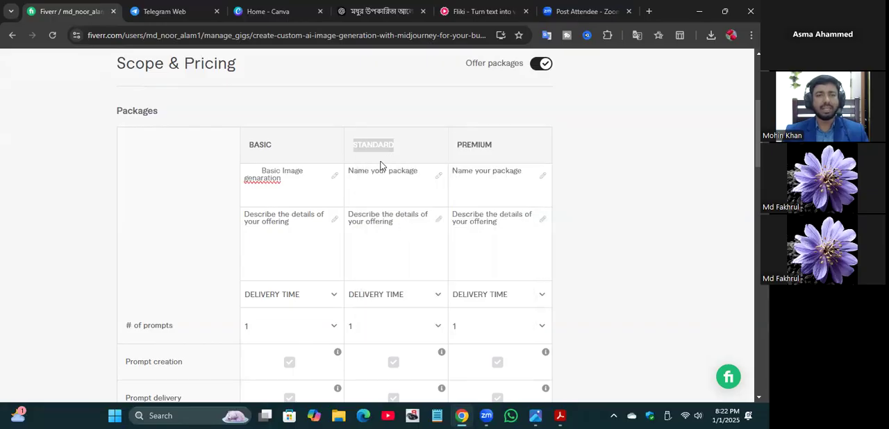
pyautogui.click(360, 170)
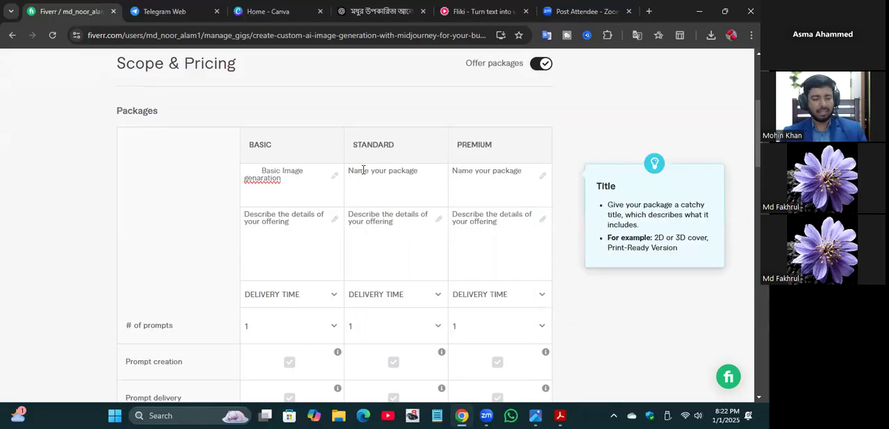
pyautogui.hotkey('ctrl', 'v')
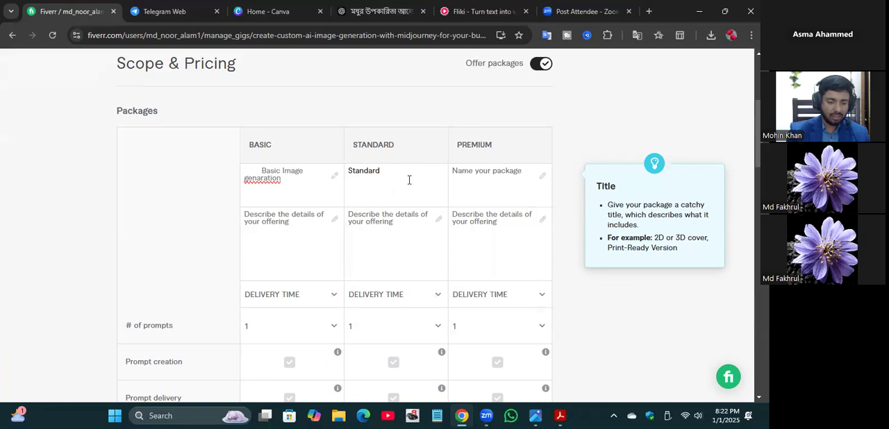
pyautogui.write('Im')
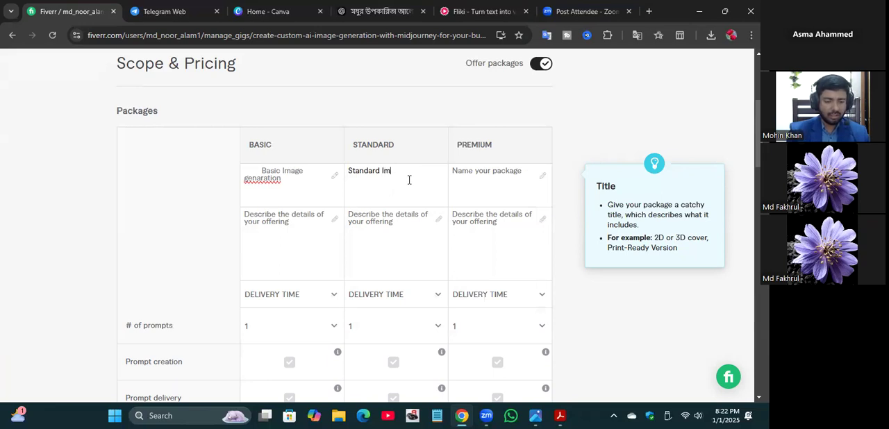
pyautogui.write('age G')
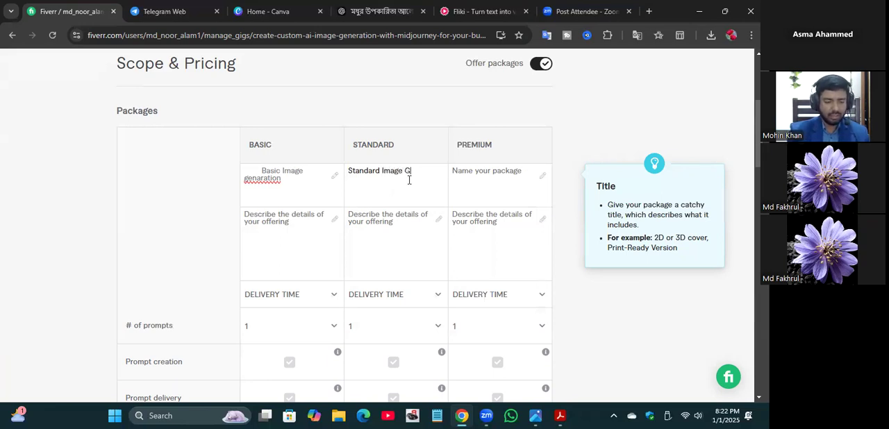
pyautogui.write('ener')
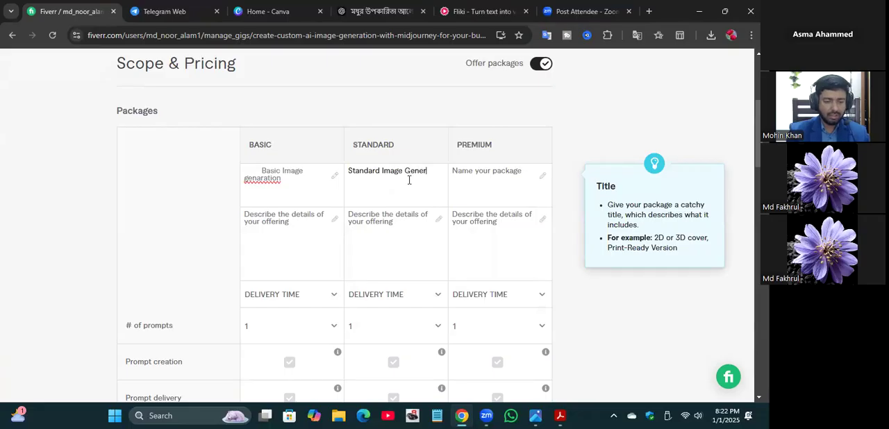
pyautogui.write('ation')
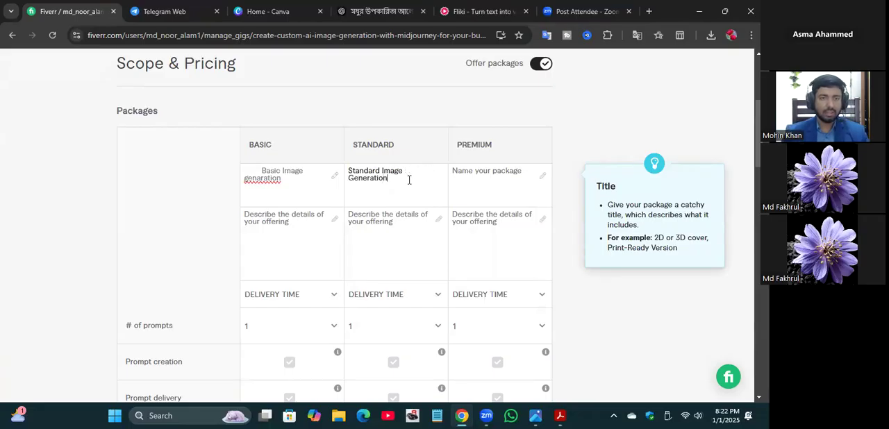
# Step: Correct the Basic package's name to read "Basic Image Generation"
pyautogui.click(247, 177)
pyautogui.press('BackSpace')
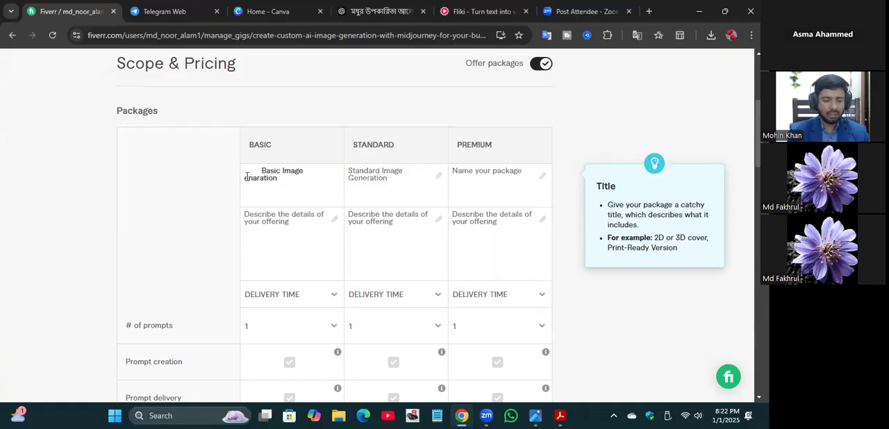
pyautogui.write('G')
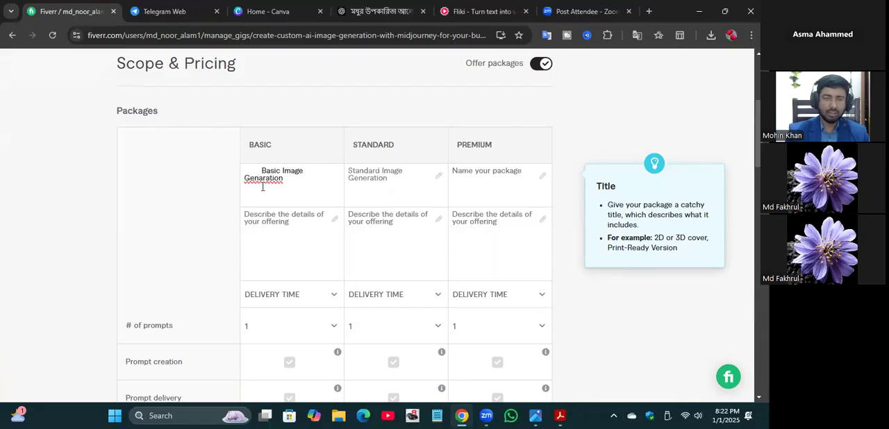
pyautogui.press('BackSpace')
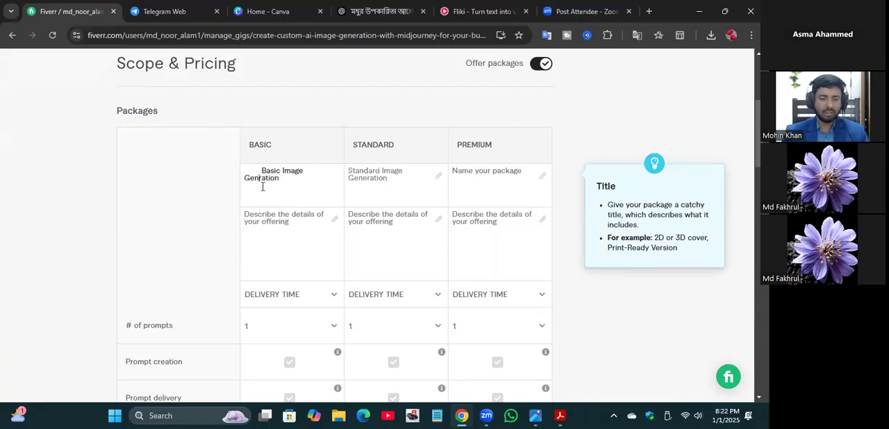
pyautogui.write('e')
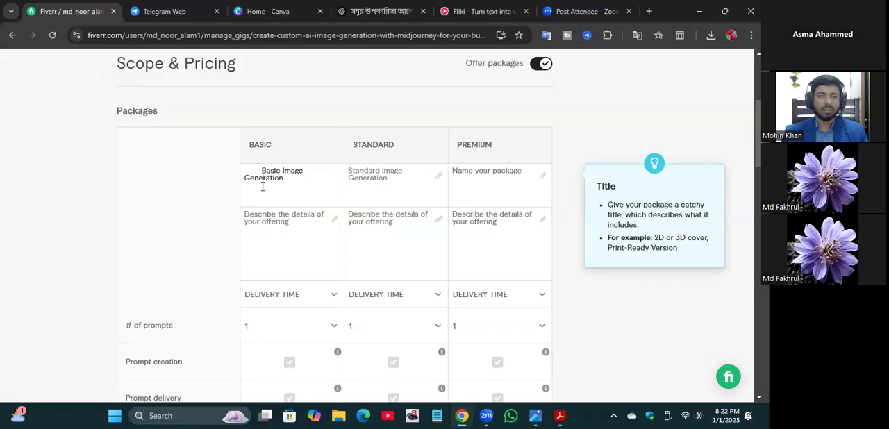
# Step: Name the Premium package "Premium Image Generation", reusing the word copied from its column heading
pyautogui.moveTo(492, 144); pyautogui.dragTo(453, 144)
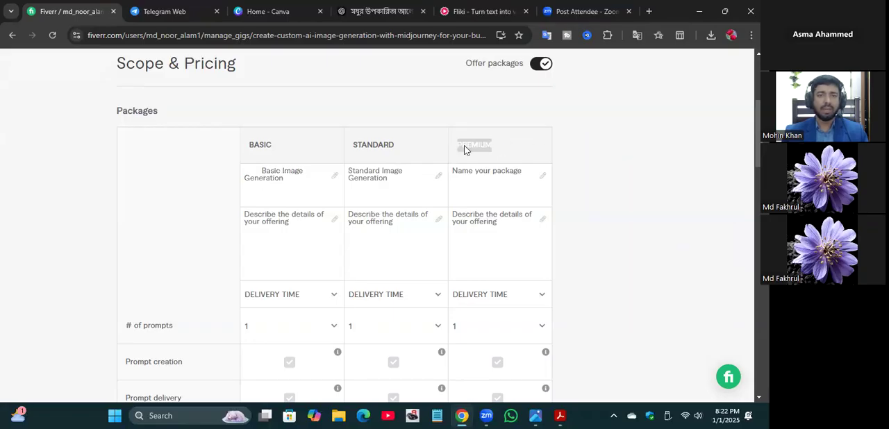
pyautogui.rightClick(463, 146)
pyautogui.click(502, 165)
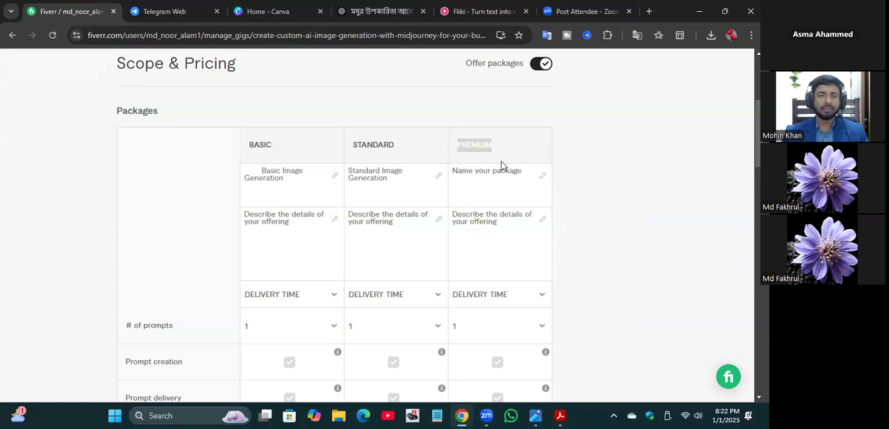
pyautogui.click(499, 166)
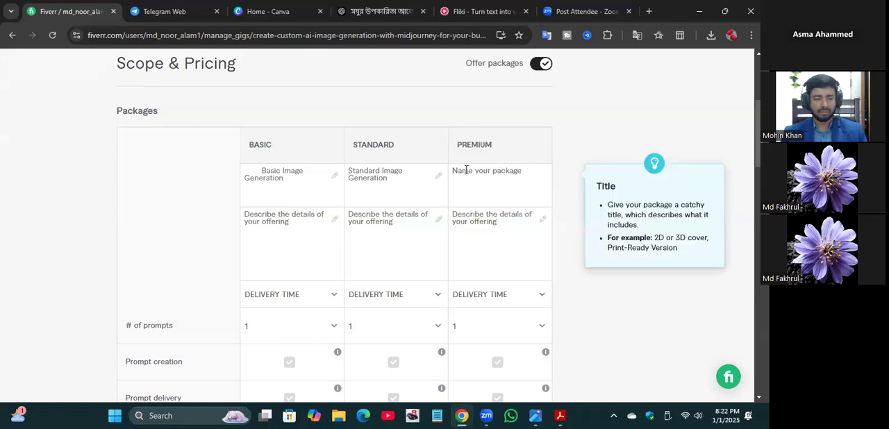
pyautogui.hotkey('ctrl', 'v')
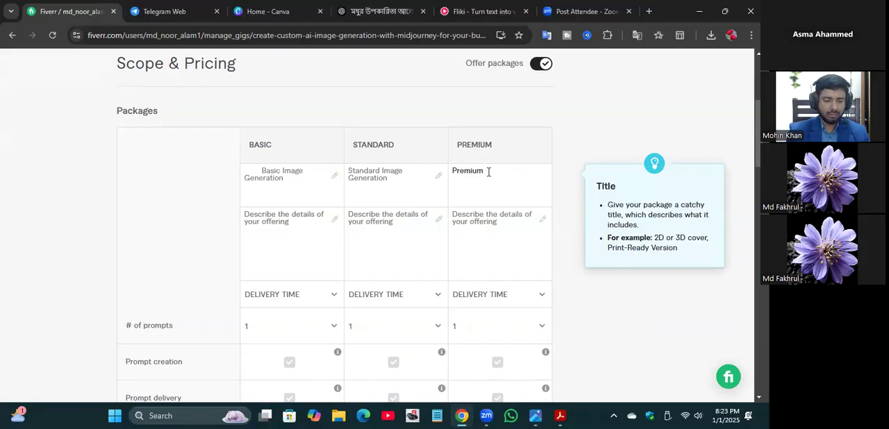
pyautogui.write('Image Ge')
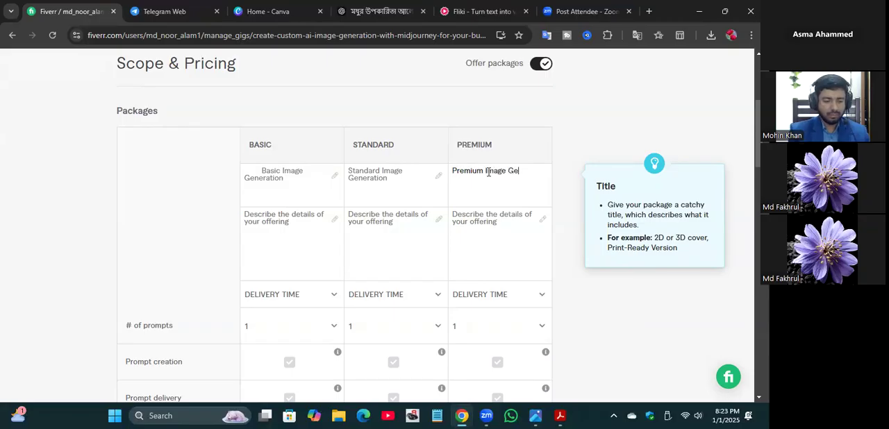
pyautogui.write('ner')
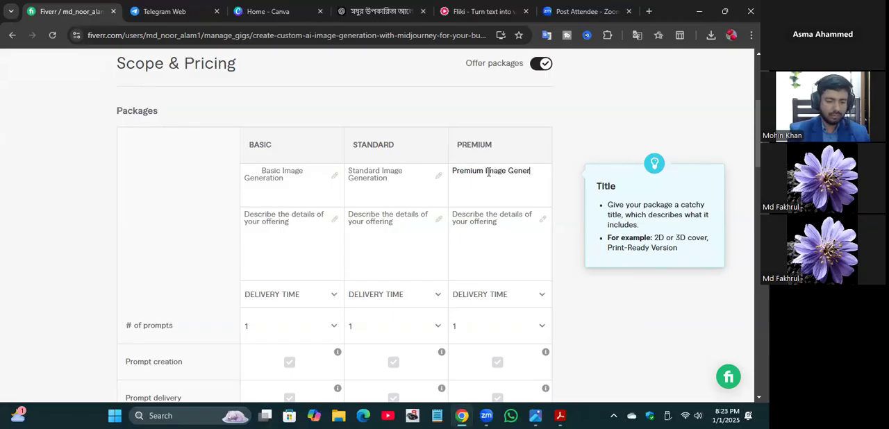
pyautogui.write('ation')
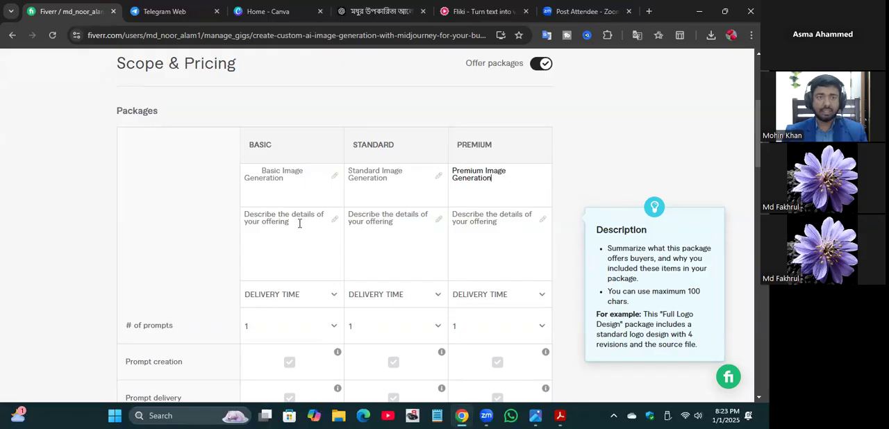
# Step: Describe the Basic package's offering as "10 Image generation"
pyautogui.click(332, 218)
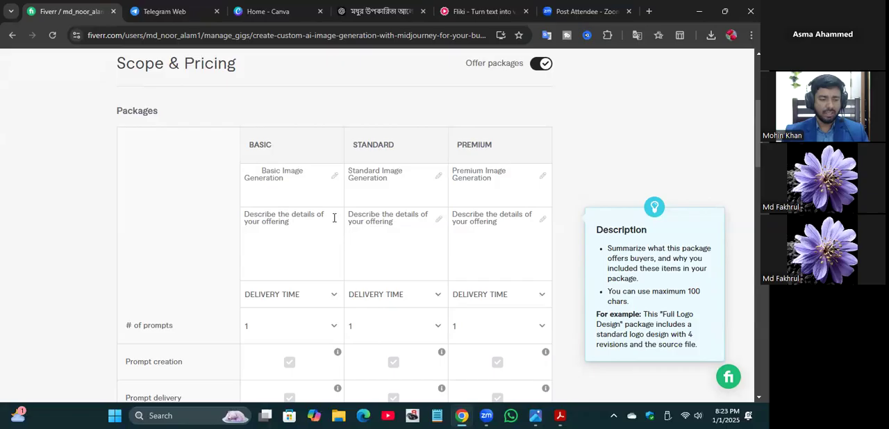
pyautogui.write('10')
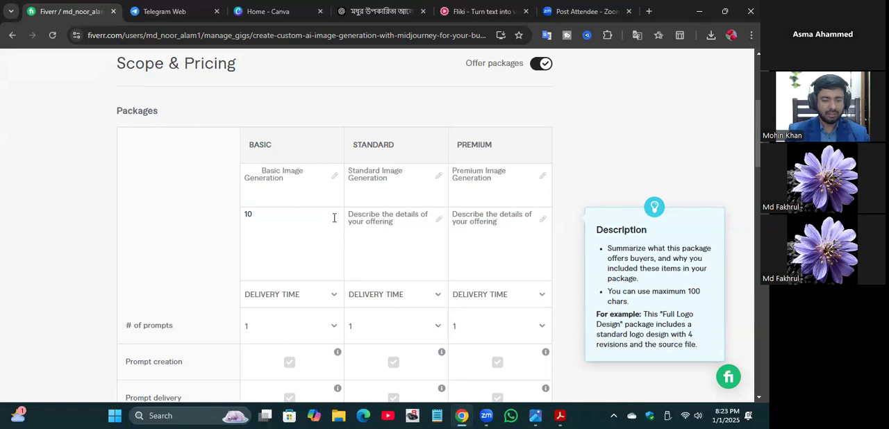
pyautogui.write('Image')
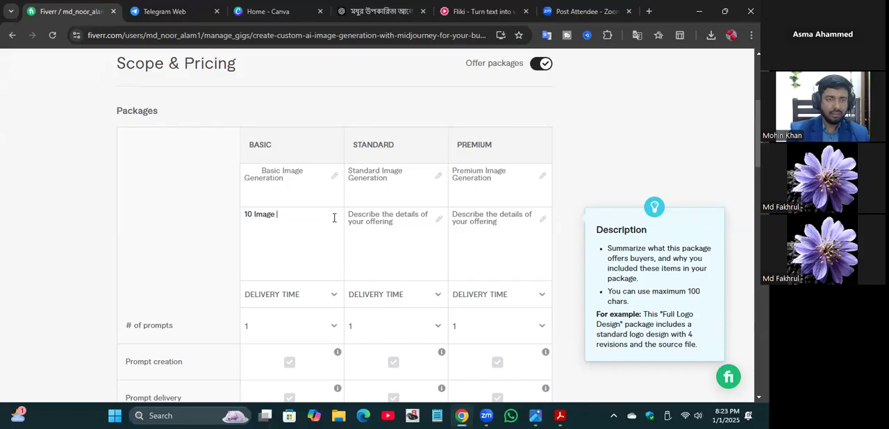
pyautogui.write(' generation')
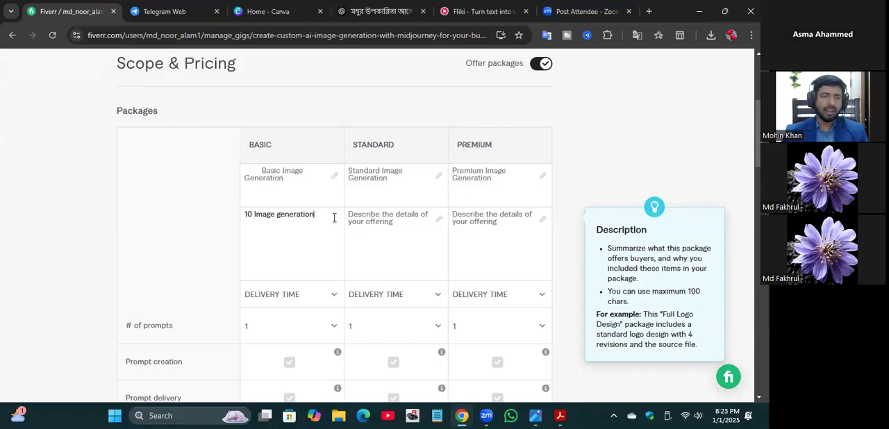
# Step: Extend the Basic package's description with "& prompt writing"
pyautogui.moveTo(314, 214); pyautogui.dragTo(244, 213)
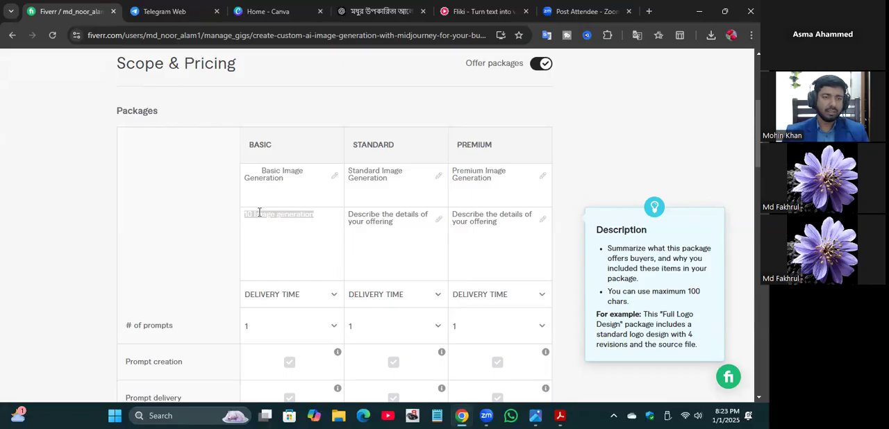
pyautogui.rightClick(260, 216)
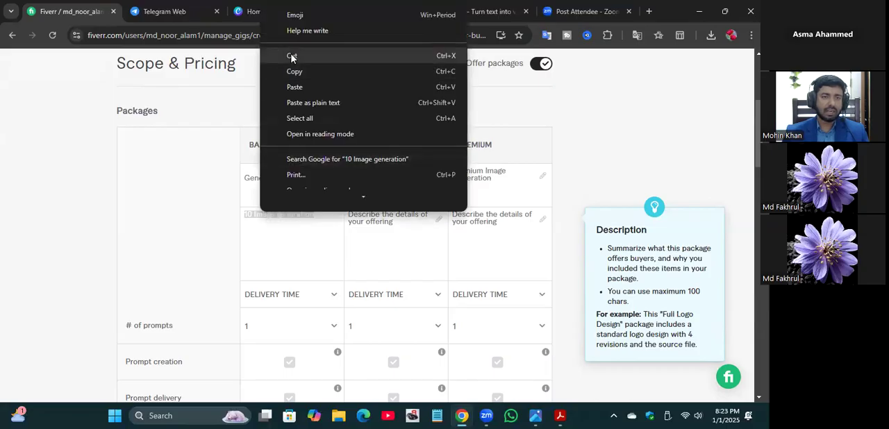
pyautogui.click(315, 217)
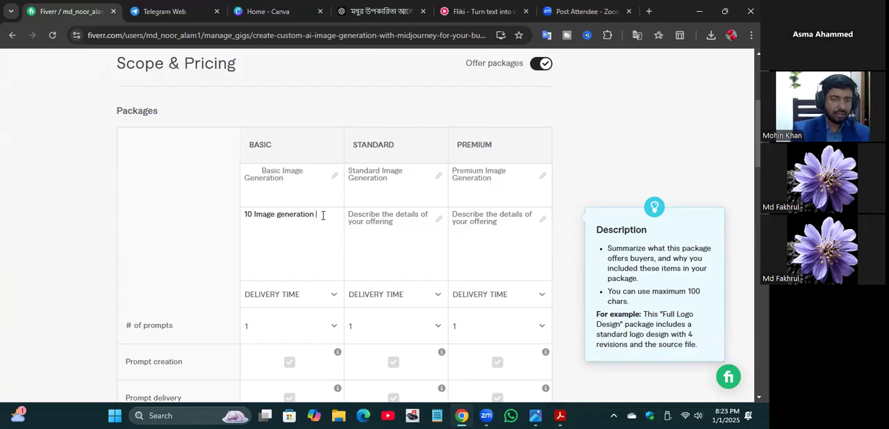
pyautogui.write('&')
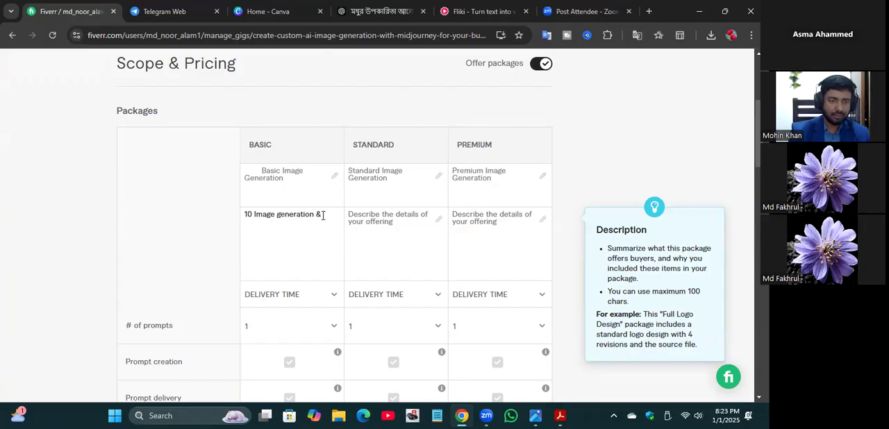
pyautogui.write(' promp')
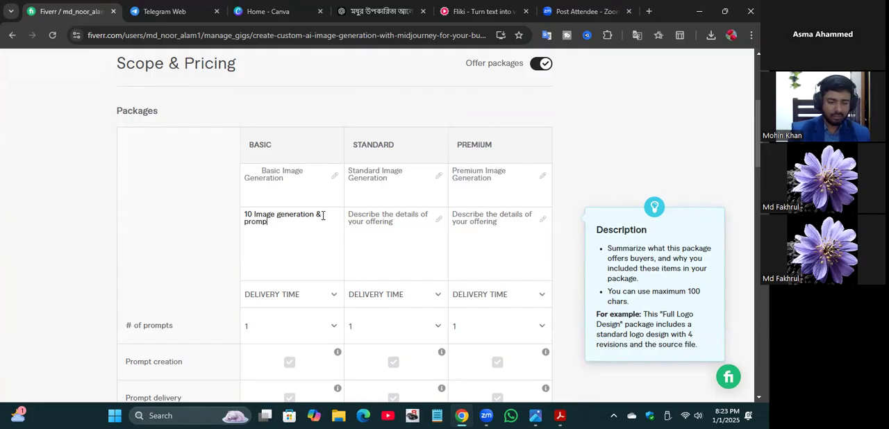
pyautogui.write('t writing')
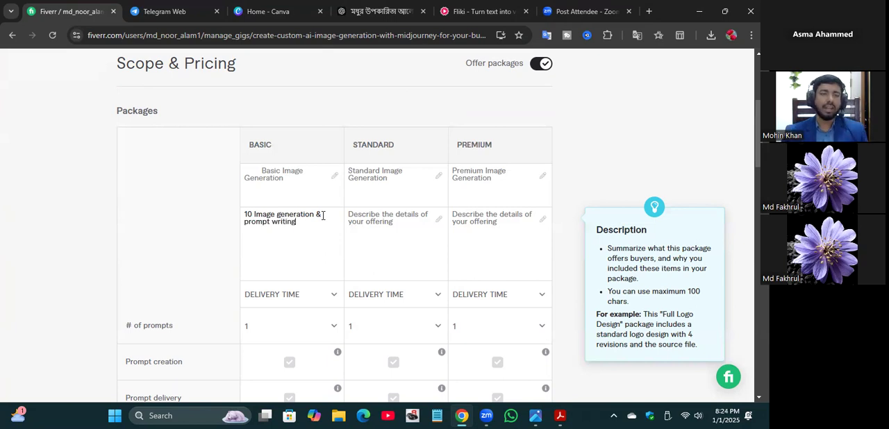
# Step: Copy the full Basic package description into the Standard and Premium package descriptions
pyautogui.moveTo(297, 222); pyautogui.dragTo(241, 216)
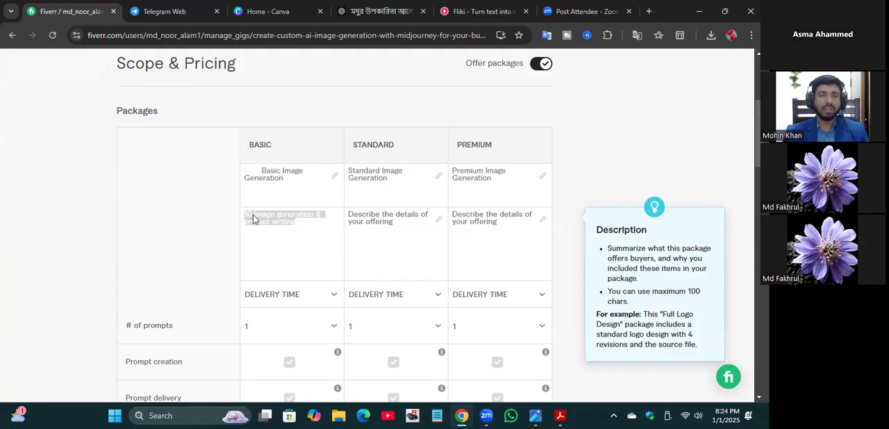
pyautogui.rightClick(253, 219)
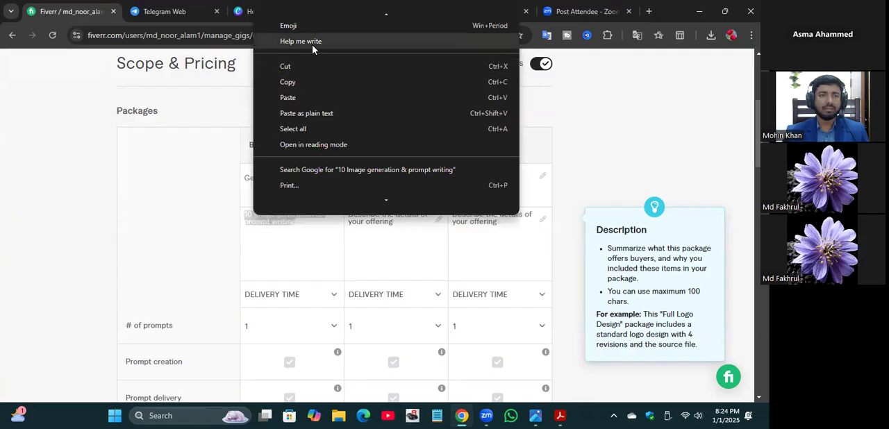
pyautogui.click(300, 83)
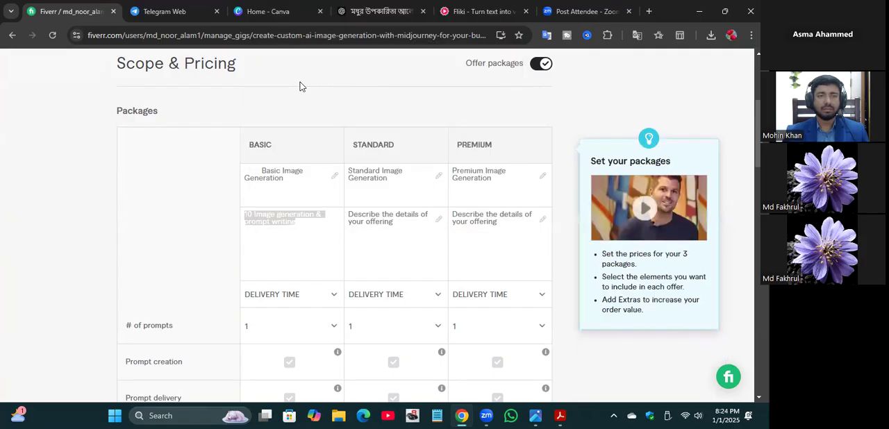
pyautogui.click(379, 218)
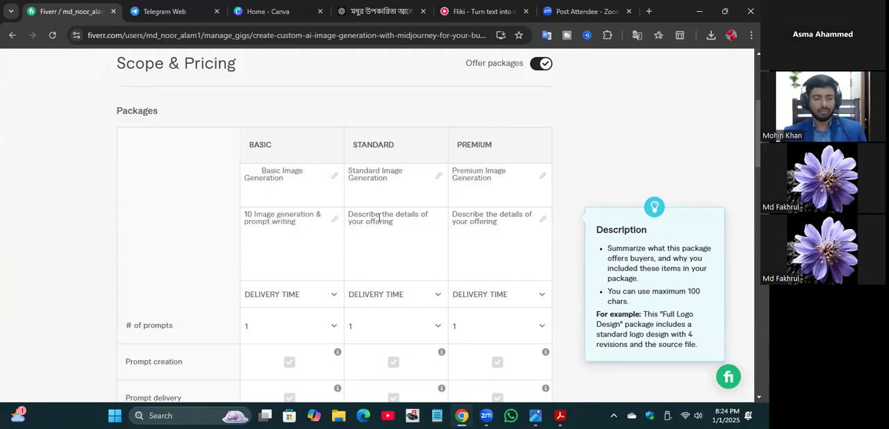
pyautogui.hotkey('ctrl', 'v')
pyautogui.click(492, 214)
pyautogui.hotkey('ctrl', 'v')
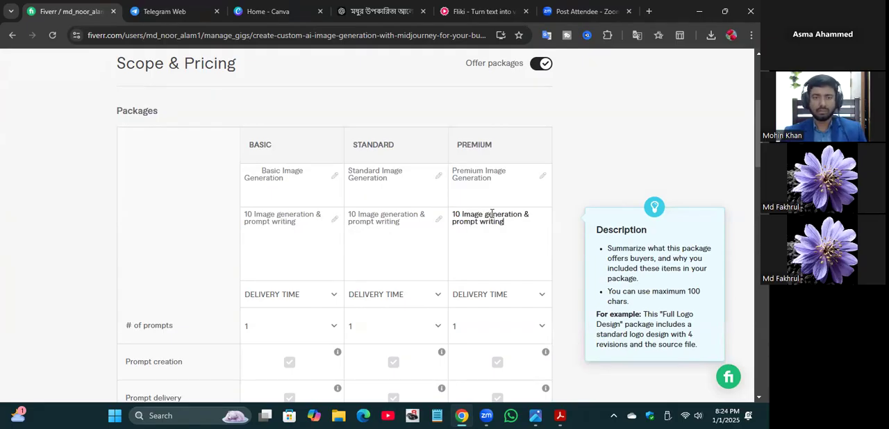
# Step: Change the number of images to 20 in the Standard package's description and 30 in the Premium package's description
pyautogui.click(357, 214)
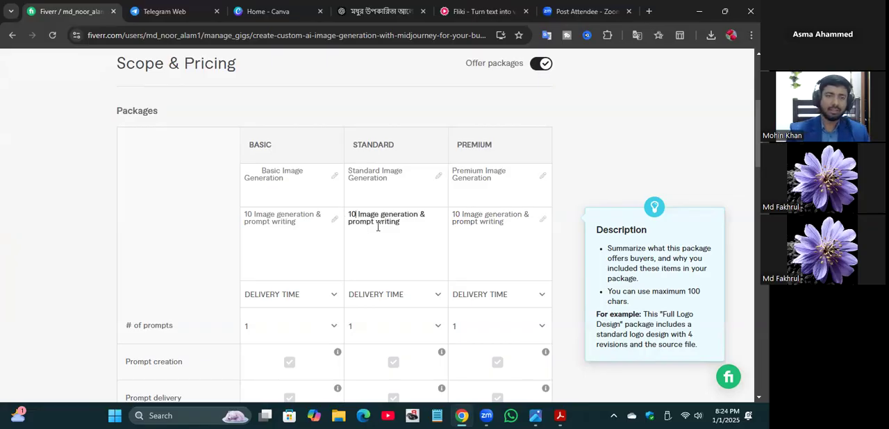
pyautogui.press('BackSpace')
pyautogui.press('BackSpace')
pyautogui.write('20')
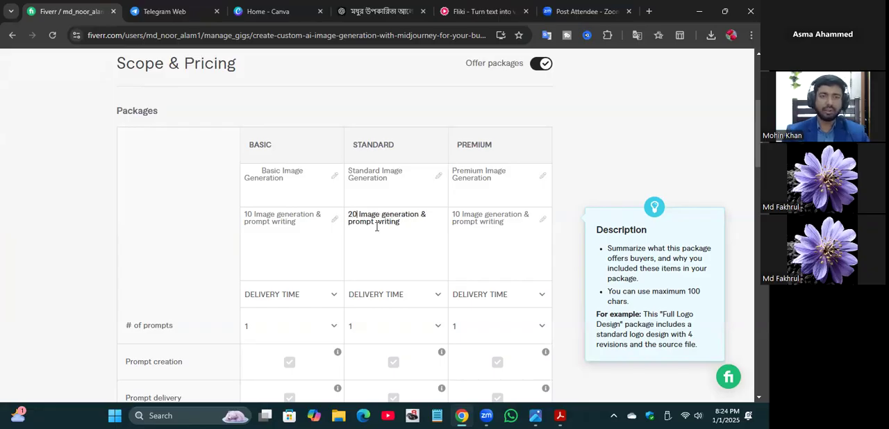
pyautogui.click(459, 214)
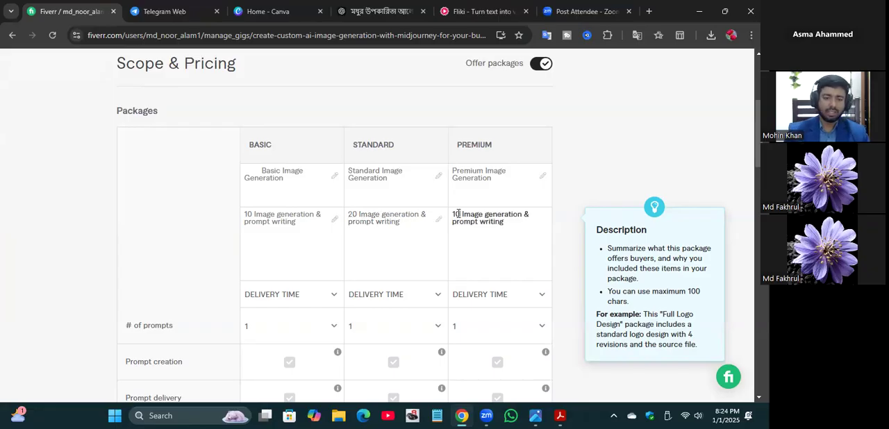
pyautogui.press('BackSpace')
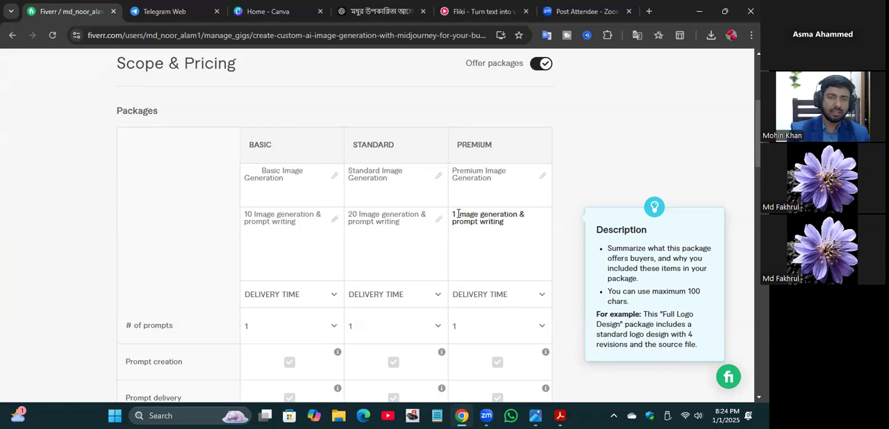
pyautogui.press('BackSpace')
pyautogui.write('30')
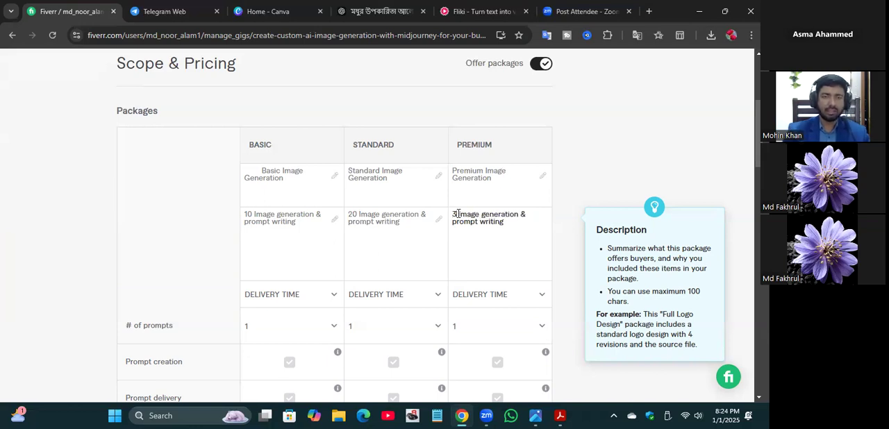
# Step: Set the delivery time to 3 days for the Basic package, 5 days for Standard and 7 days for Premium
pyautogui.click(333, 301)
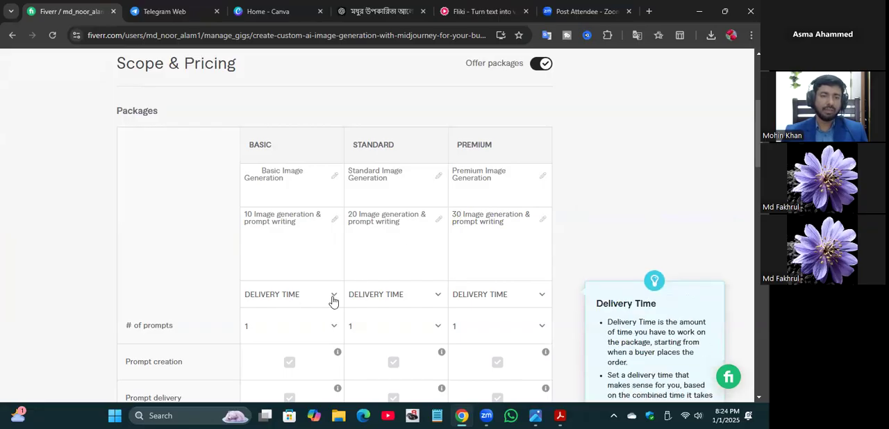
pyautogui.click(334, 301)
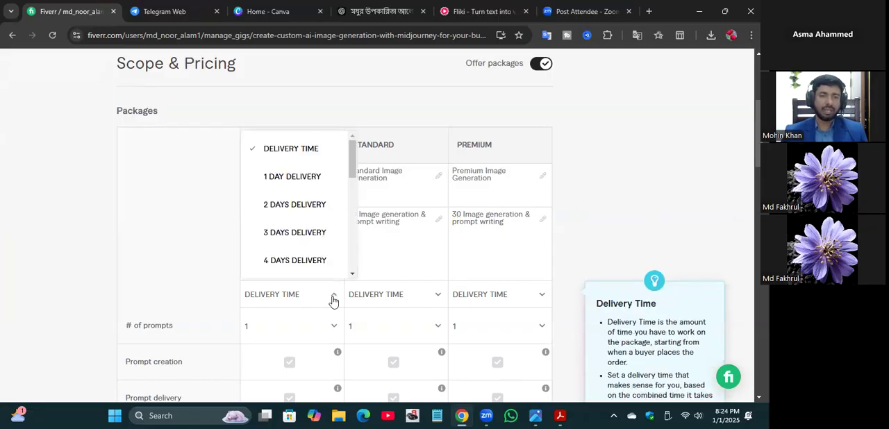
pyautogui.click(287, 232)
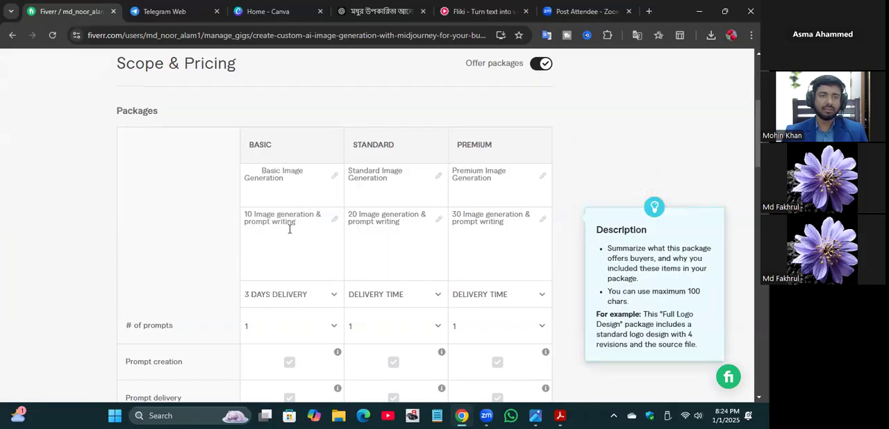
pyautogui.click(440, 298)
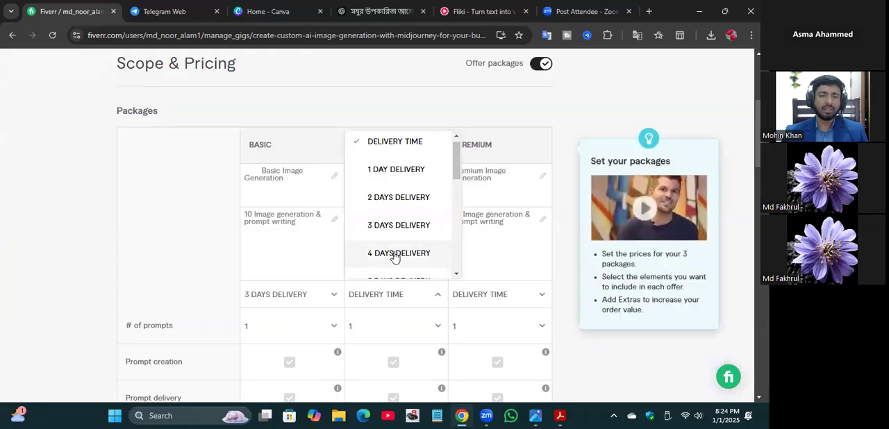
pyautogui.scroll(-1, 395, 254)
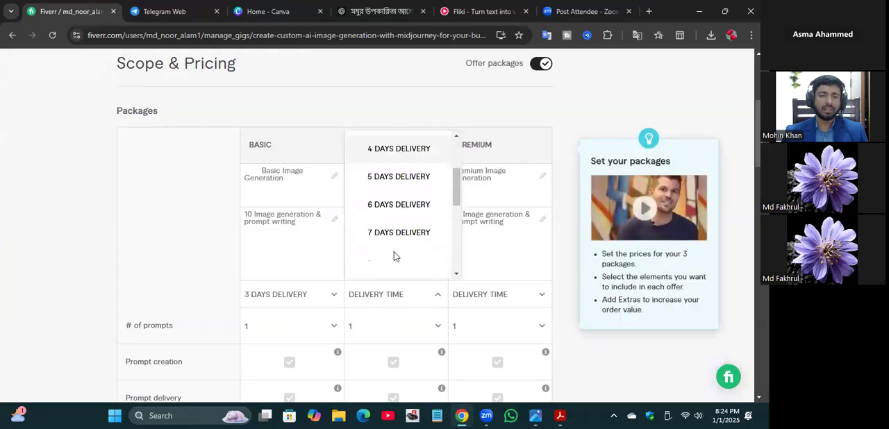
pyautogui.click(387, 182)
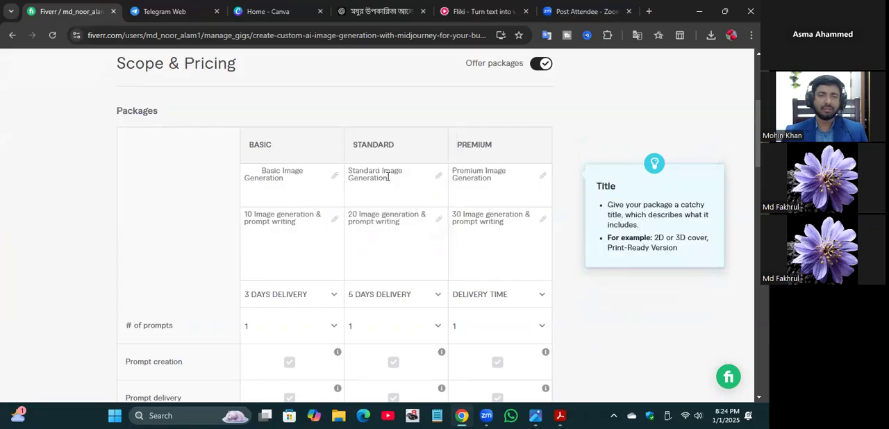
pyautogui.click(544, 298)
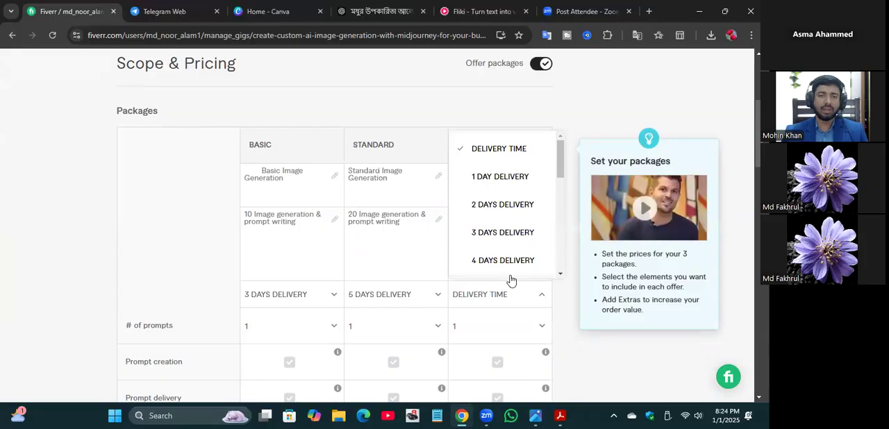
pyautogui.scroll(-3, 490, 233)
pyautogui.scroll(1, 488, 233)
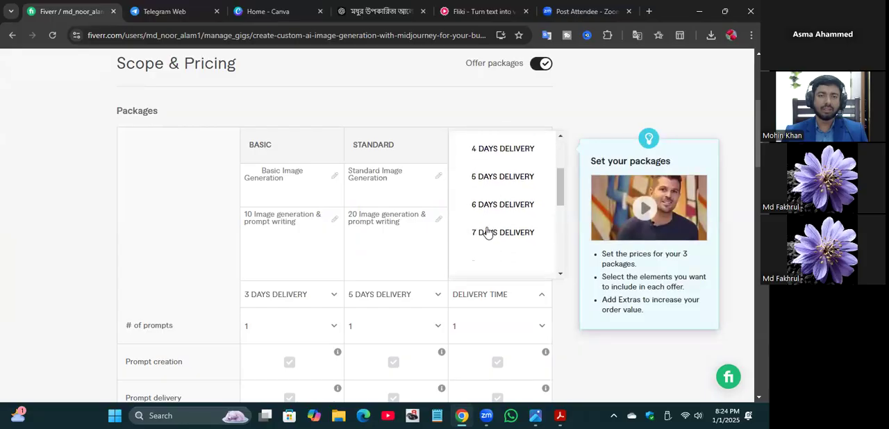
pyautogui.click(494, 234)
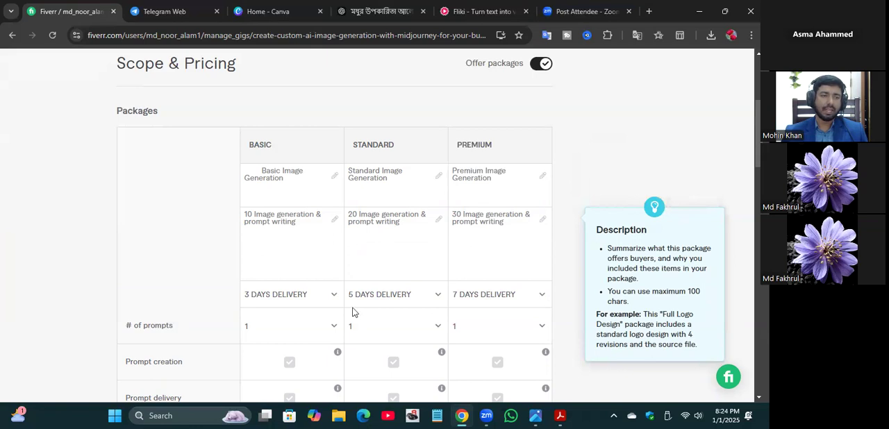
# Step: Set the number of prompts to 4 for the Basic package, 8 for Standard and 10 for Premium
pyautogui.scroll(-2, 354, 312)
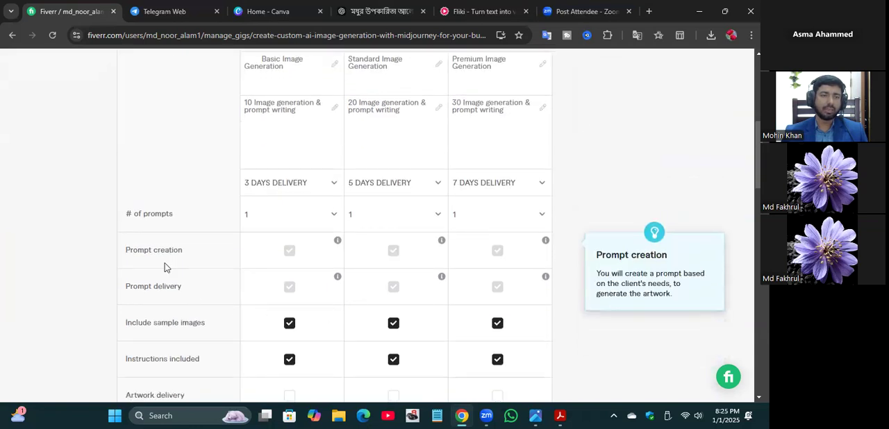
pyautogui.click(335, 216)
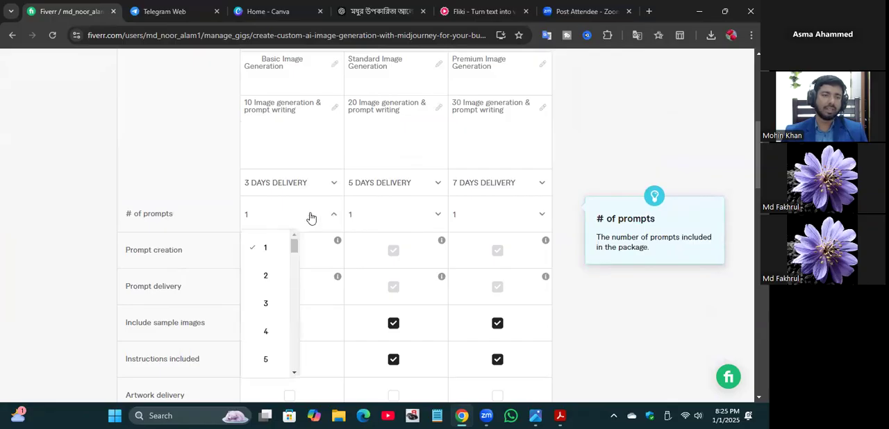
pyautogui.click(266, 335)
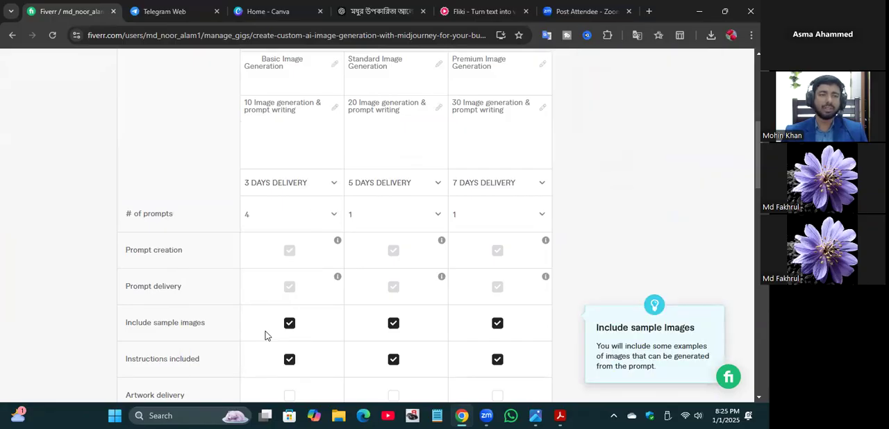
pyautogui.click(437, 214)
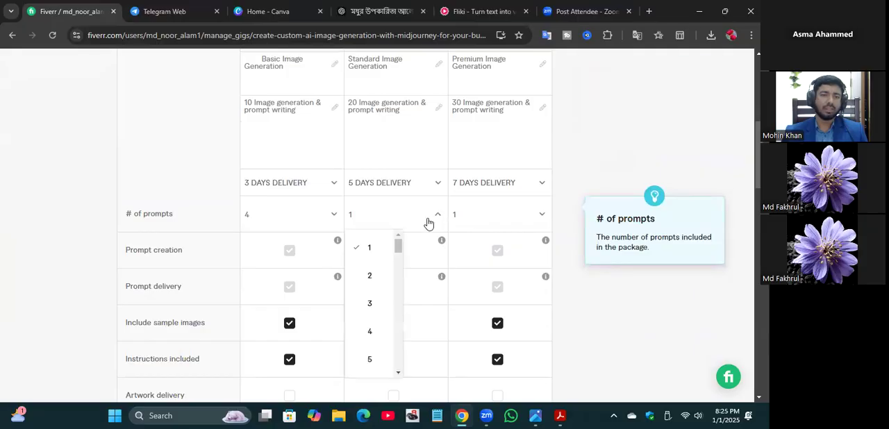
pyautogui.scroll(-3, 394, 305)
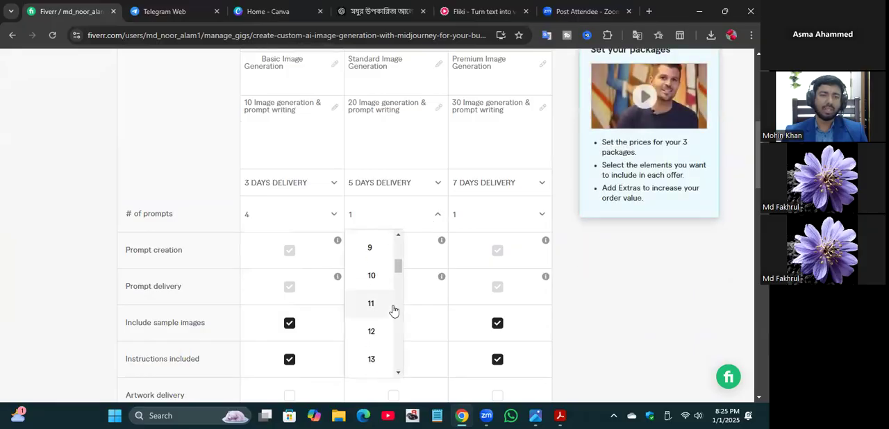
pyautogui.scroll(2, 390, 311)
pyautogui.scroll(-2, 369, 349)
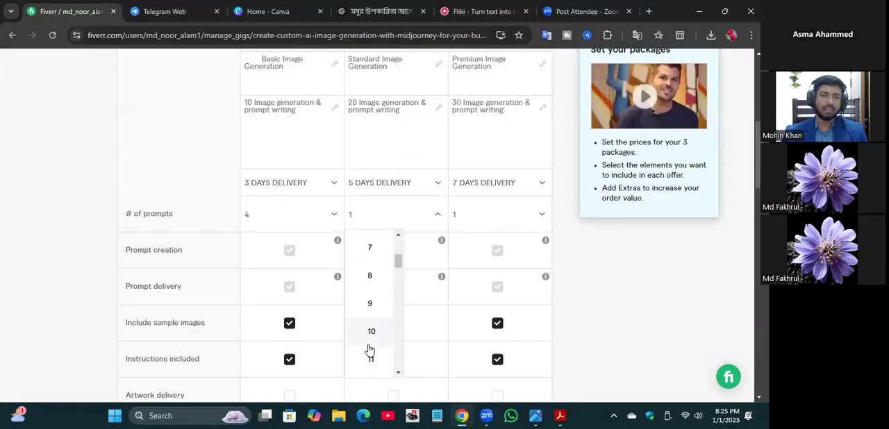
pyautogui.click(369, 275)
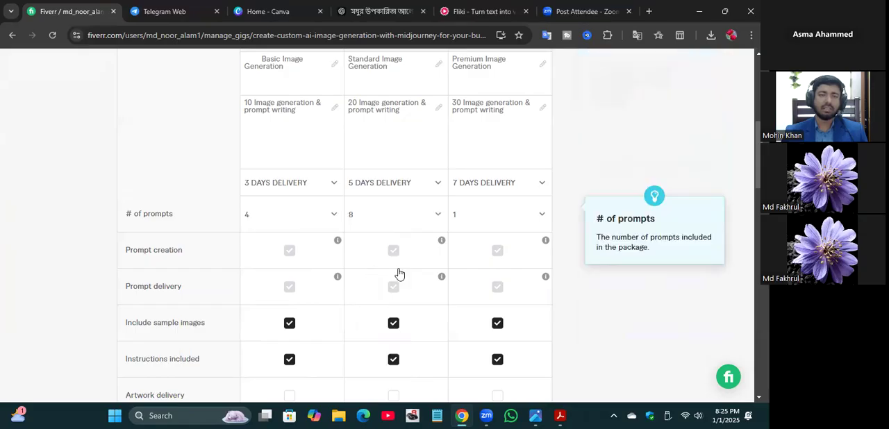
pyautogui.click(543, 217)
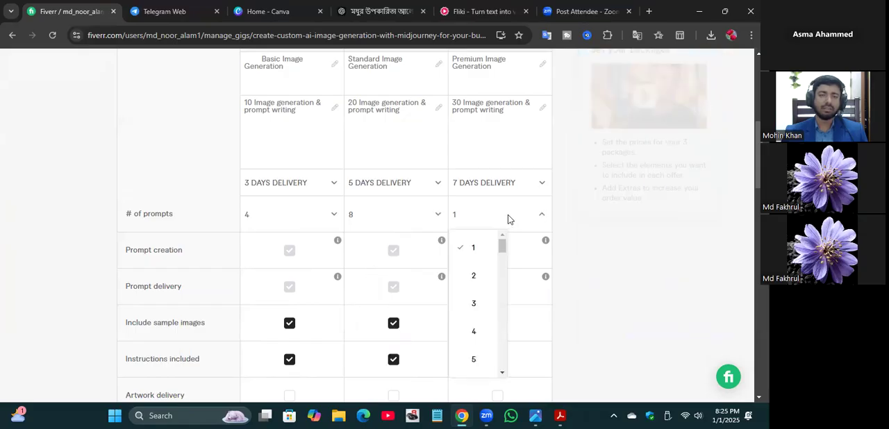
pyautogui.scroll(-3, 461, 323)
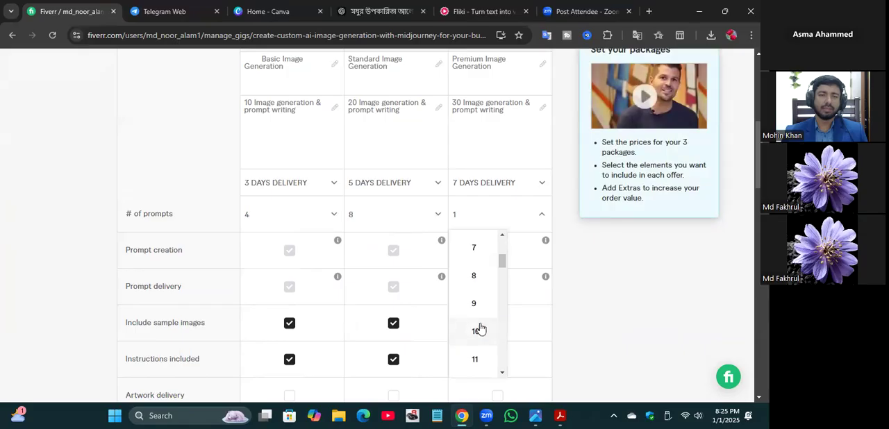
pyautogui.click(477, 330)
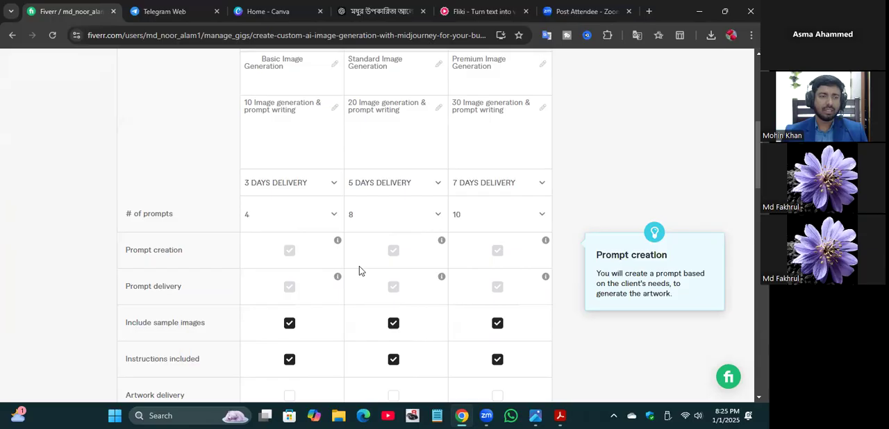
# Step: Set the number of revisions to 2 for the Basic package, 4 for Standard and 5 for Premium
pyautogui.scroll(-2, 359, 271)
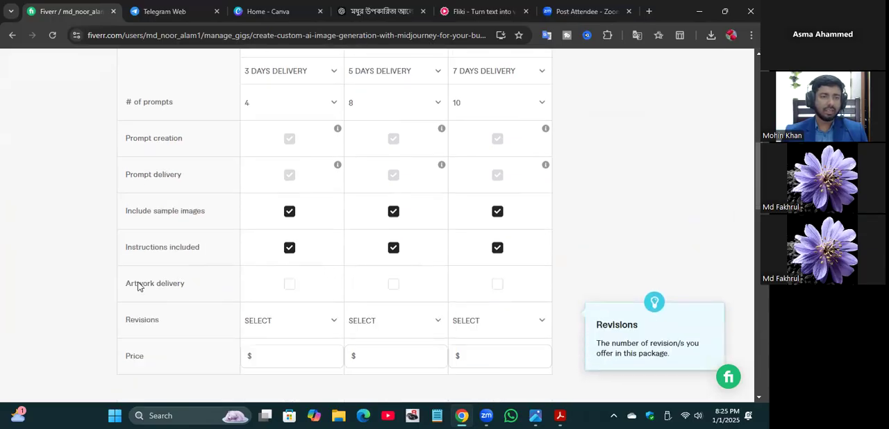
pyautogui.click(334, 321)
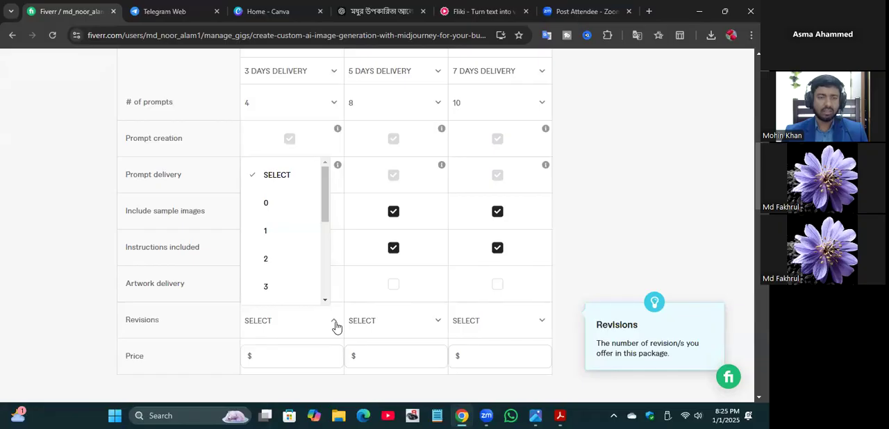
pyautogui.click(335, 324)
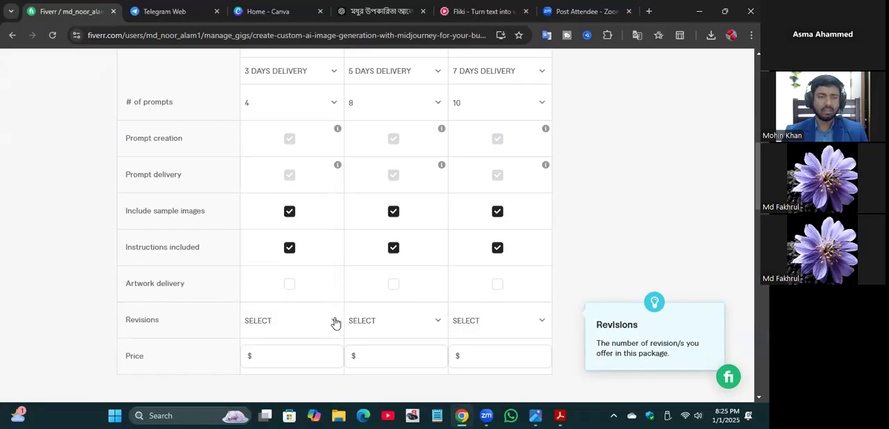
pyautogui.click(335, 322)
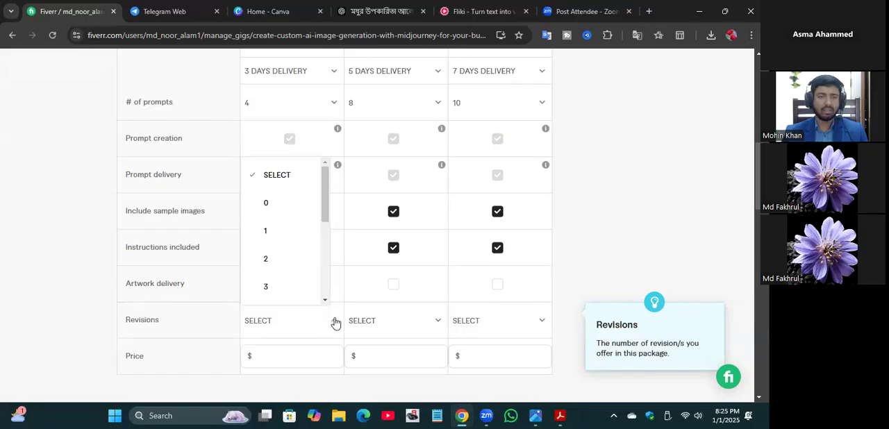
pyautogui.click(268, 260)
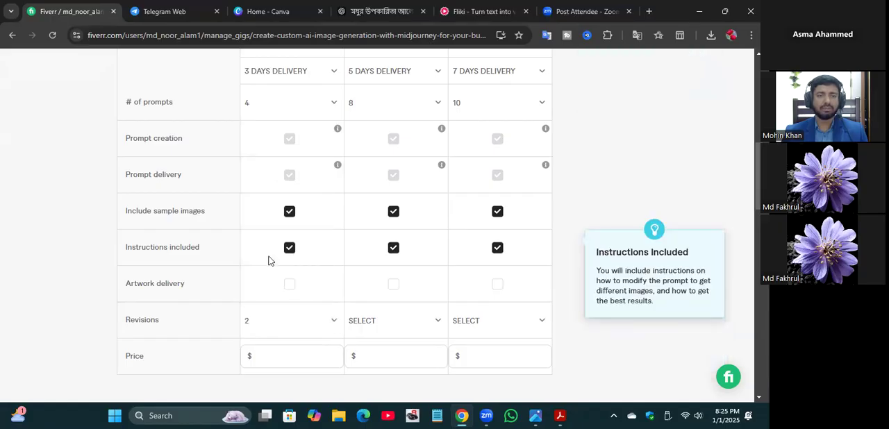
pyautogui.click(438, 324)
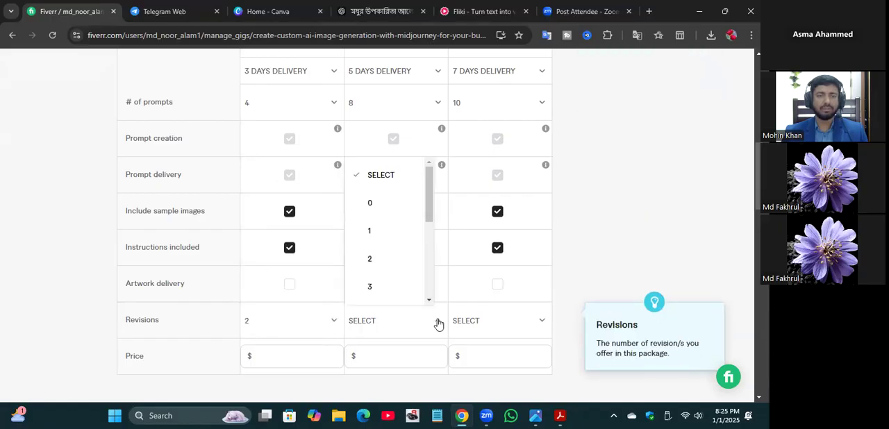
pyautogui.scroll(-2, 385, 291)
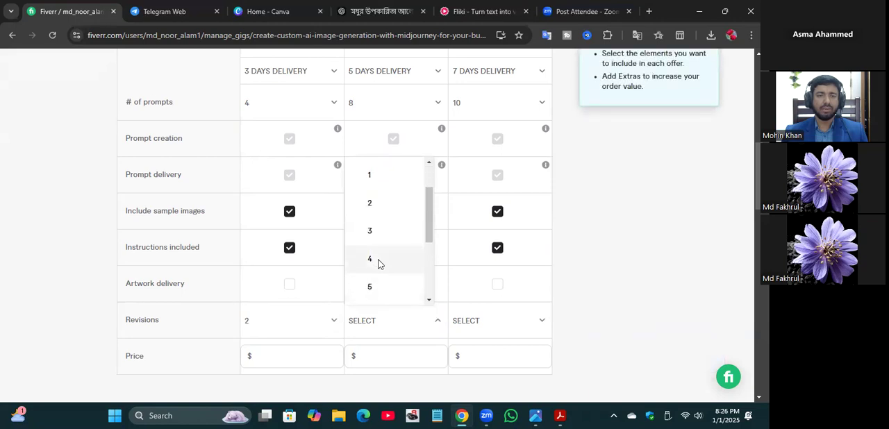
pyautogui.click(379, 264)
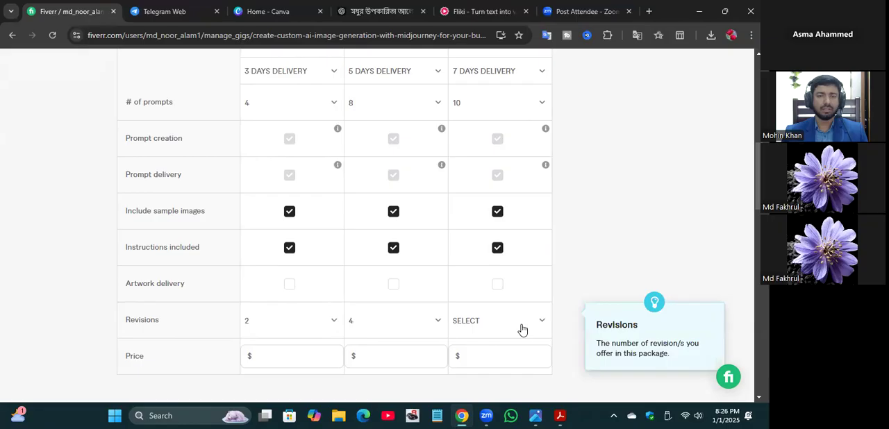
pyautogui.click(536, 324)
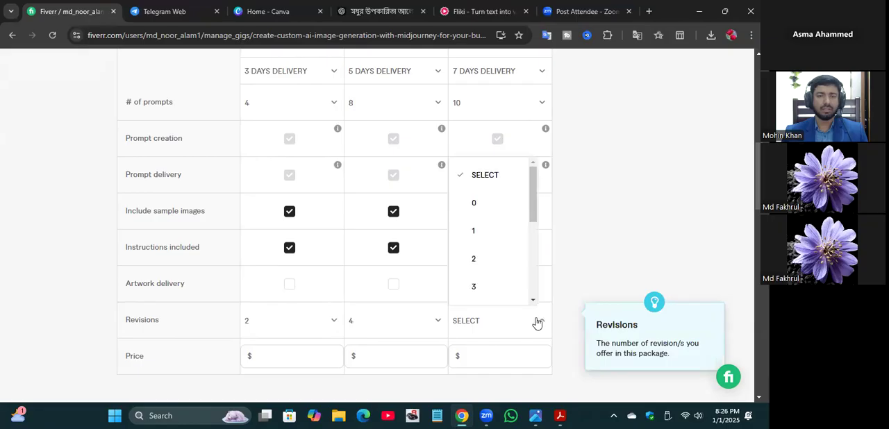
pyautogui.scroll(-2, 508, 271)
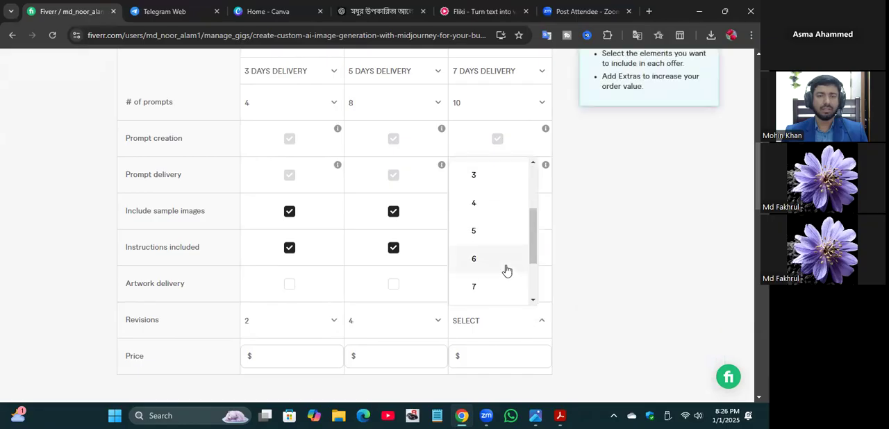
pyautogui.click(473, 236)
# Step: Set the Basic package's price to $10
pyautogui.click(287, 356)
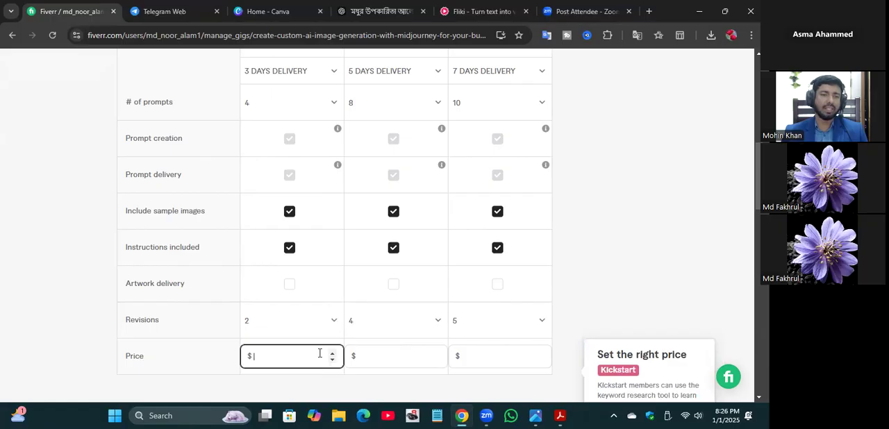
pyautogui.write('15')
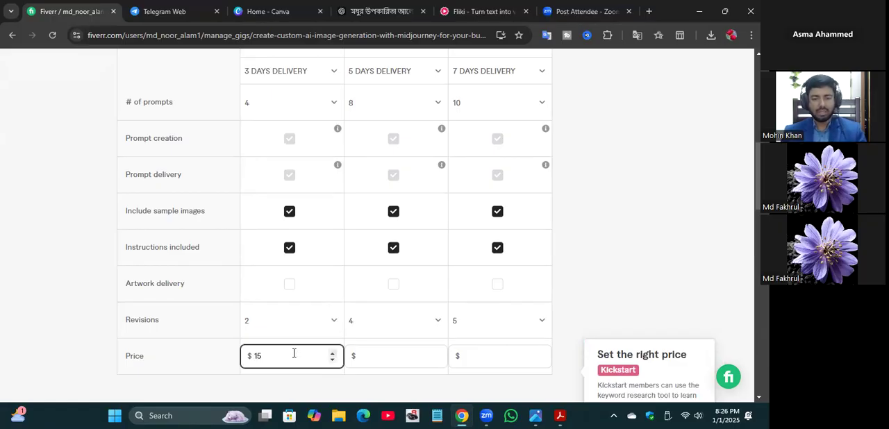
pyautogui.press('BackSpace')
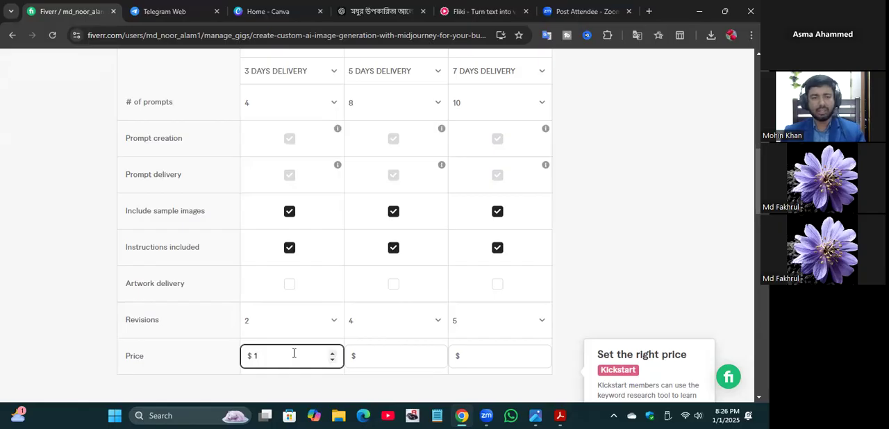
pyautogui.write('0')
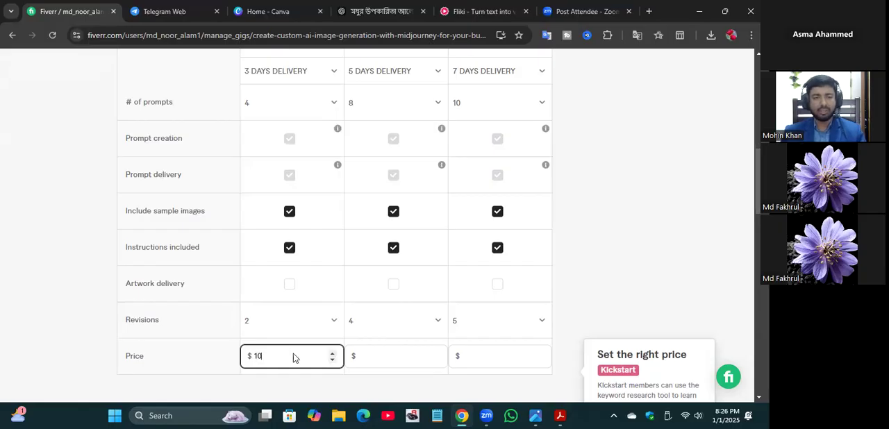
# Step: Set the Standard package's price to $25
pyautogui.scroll(-3, 293, 358)
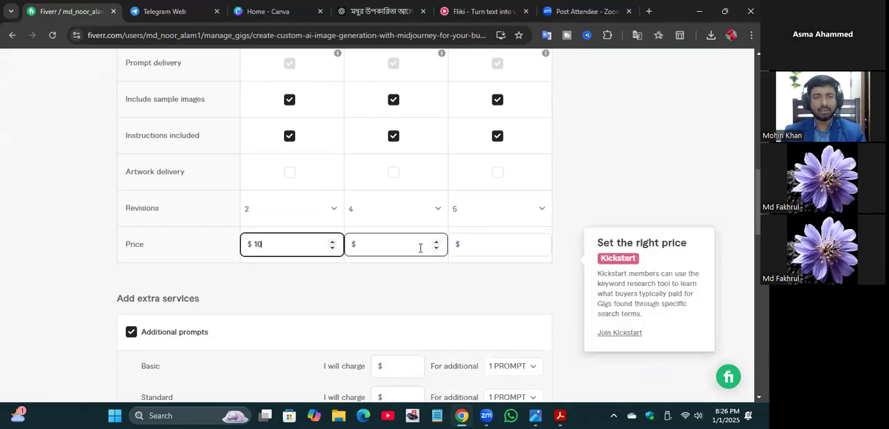
pyautogui.click(435, 244)
pyautogui.write('15')
pyautogui.click(437, 241)
pyautogui.click(436, 241)
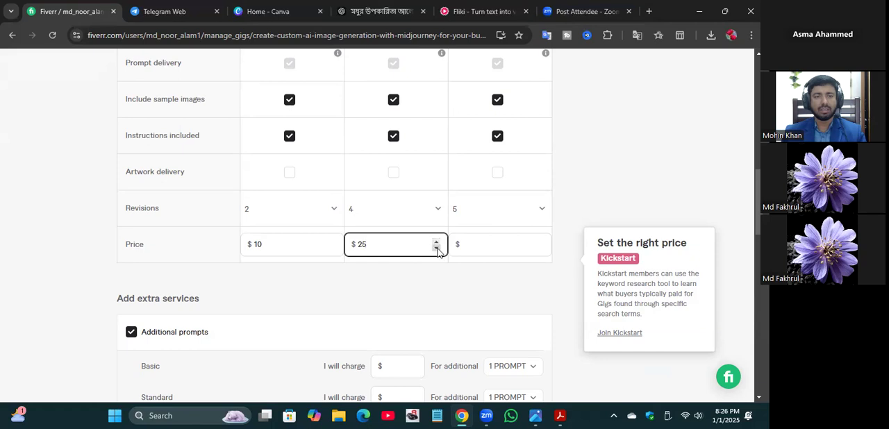
# Step: Set the Standard package's price to $20 and the Premium package's price to $30
pyautogui.click(437, 248)
pyautogui.click(542, 249)
pyautogui.click(543, 243)
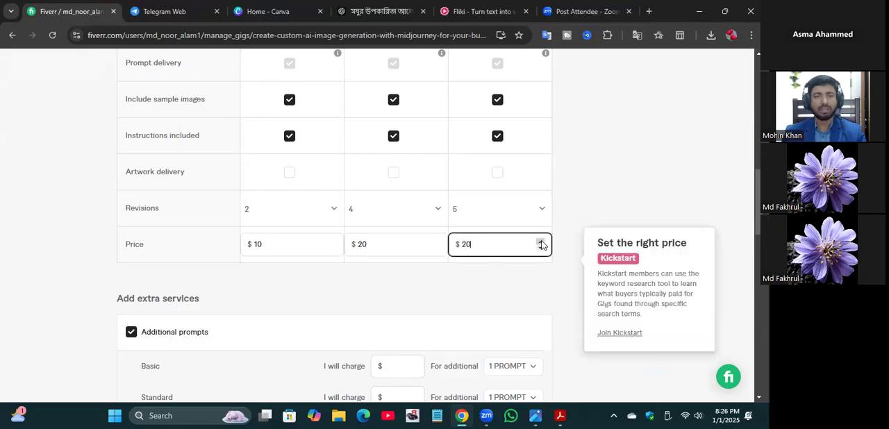
pyautogui.click(543, 244)
pyautogui.click(543, 243)
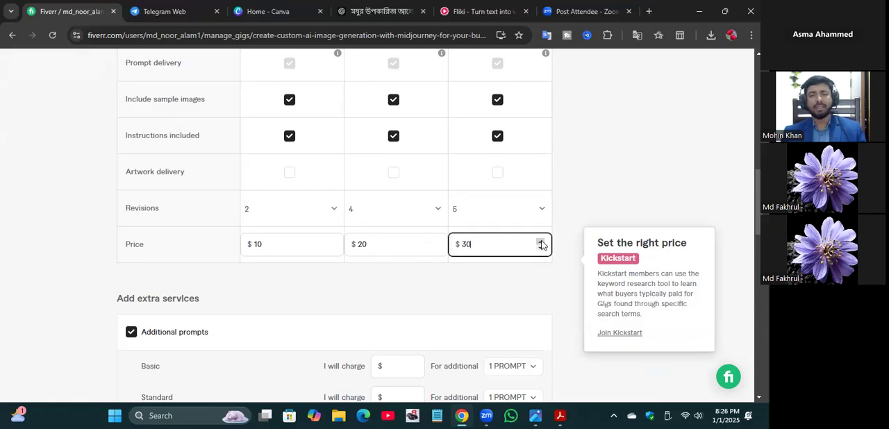
# Step: Try to save the package pricing and continue to the next stage of the Gig
pyautogui.scroll(-1, 535, 281)
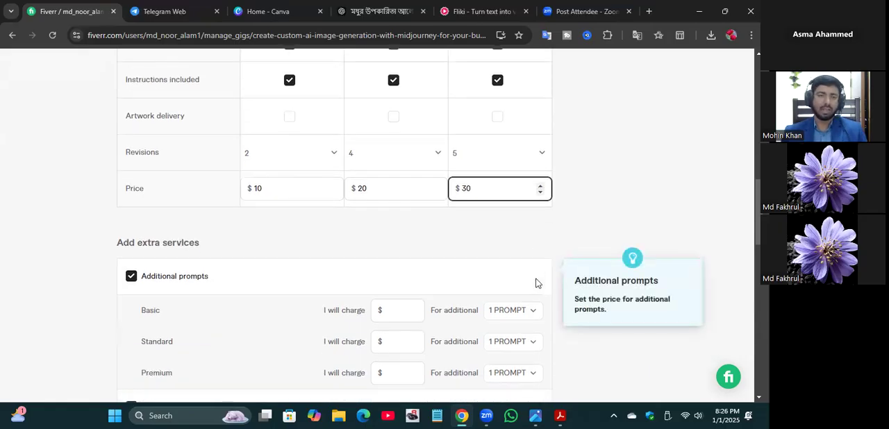
pyautogui.scroll(-5, 536, 282)
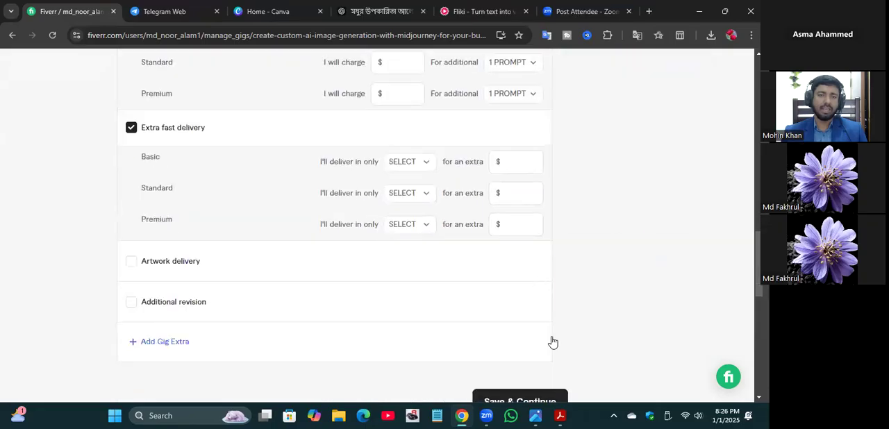
pyautogui.scroll(-2, 552, 341)
pyautogui.scroll(-1, 552, 341)
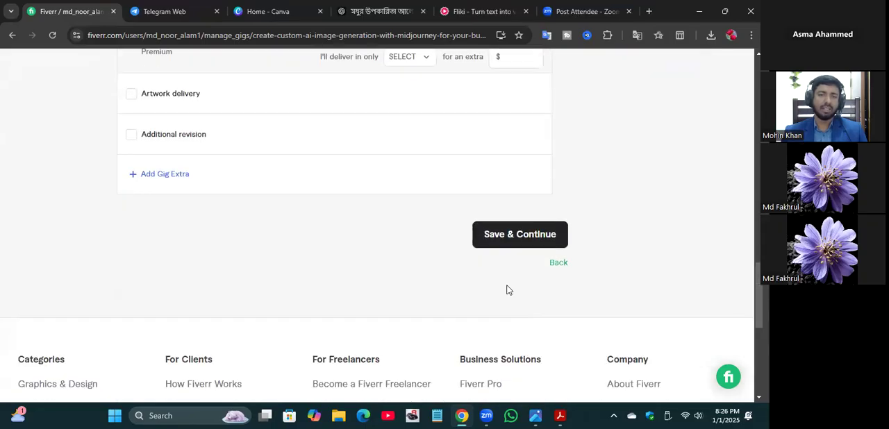
pyautogui.click(510, 237)
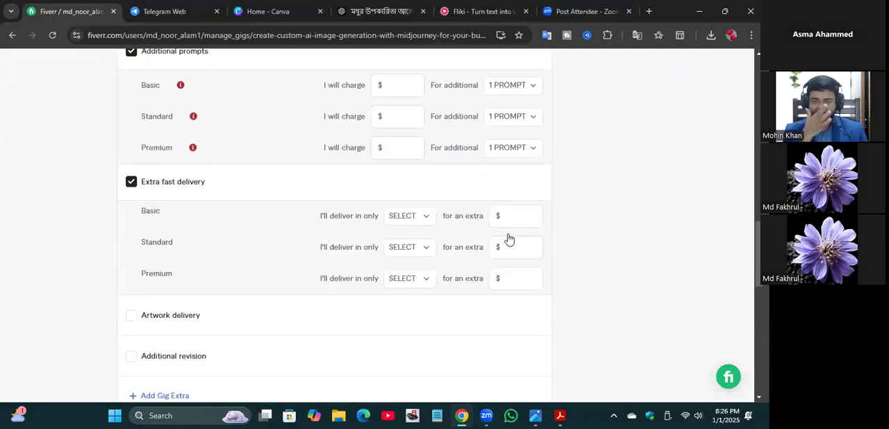
# Step: Set the Basic package's price to $15
pyautogui.click(243, 235)
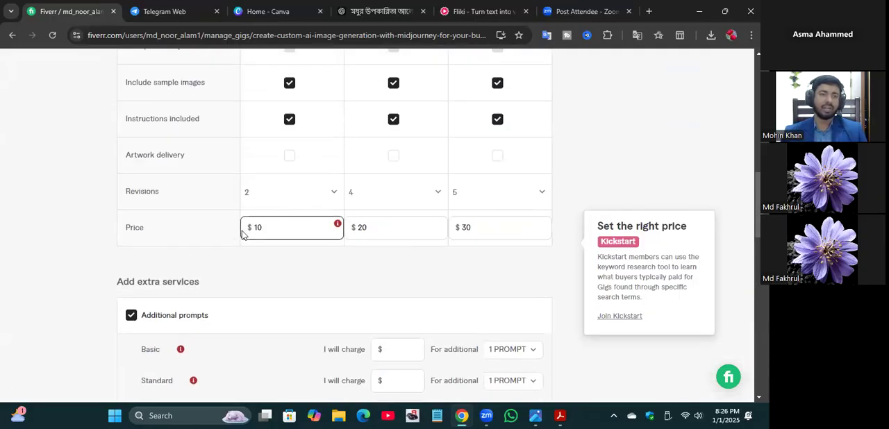
pyautogui.click(330, 197)
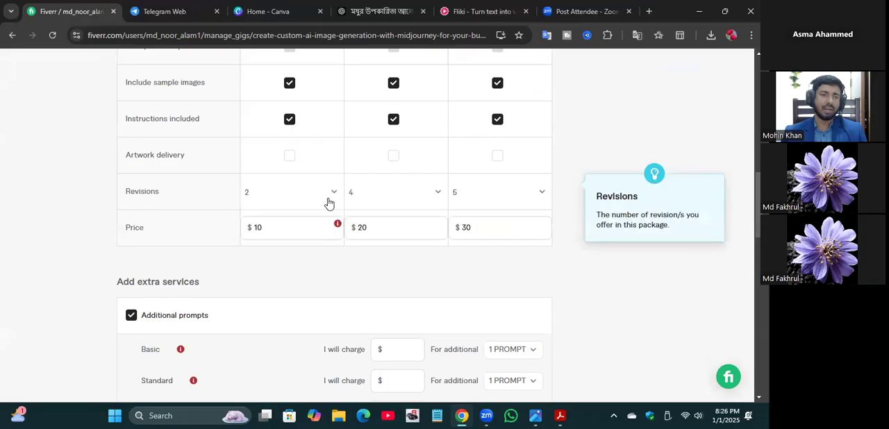
pyautogui.click(327, 219)
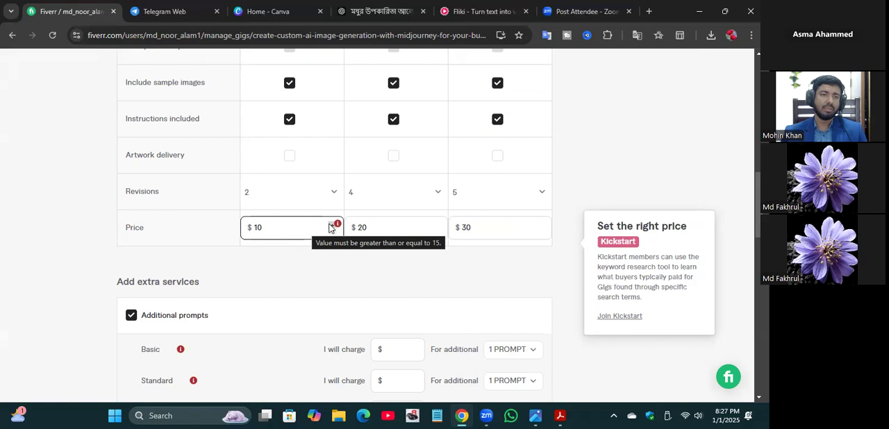
pyautogui.click(331, 225)
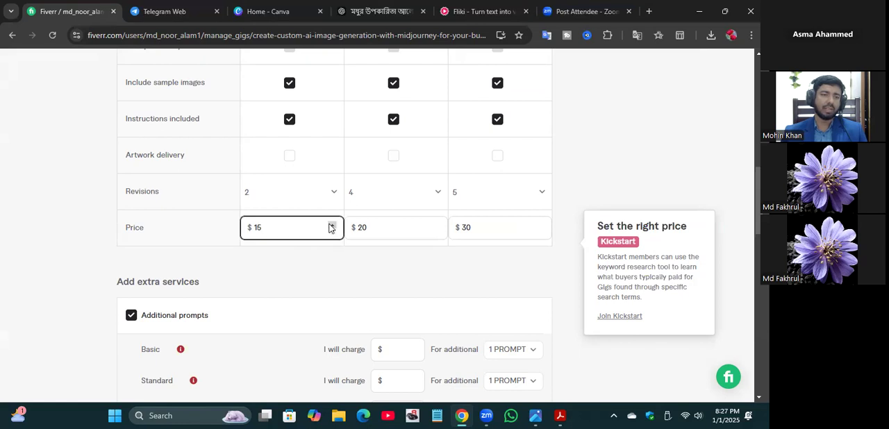
pyautogui.click(331, 228)
# Step: Turn off the Additional prompts extra service, and save the pricing to continue to Description & FAQ
pyautogui.scroll(-1, 329, 228)
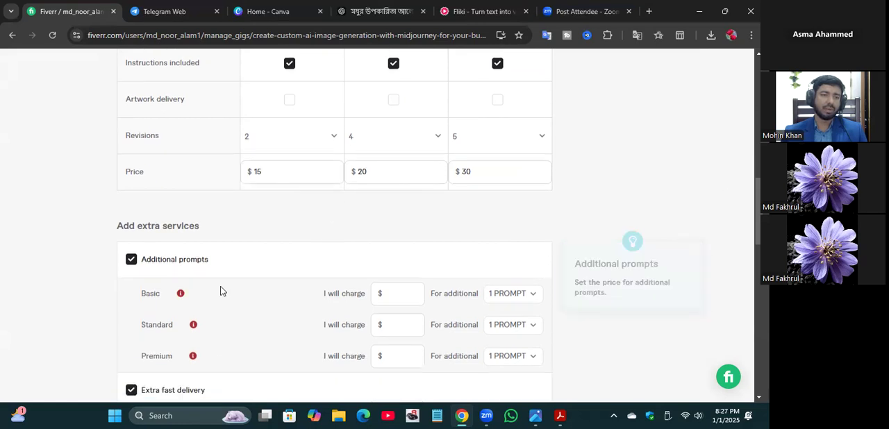
pyautogui.click(131, 260)
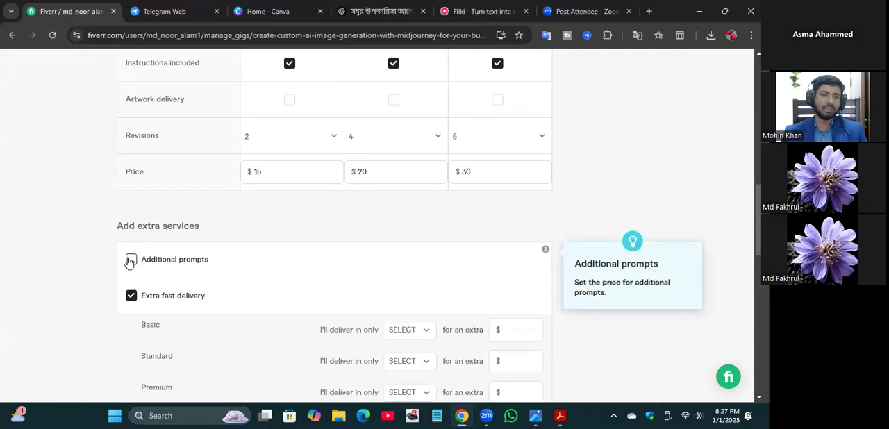
pyautogui.scroll(-3, 129, 260)
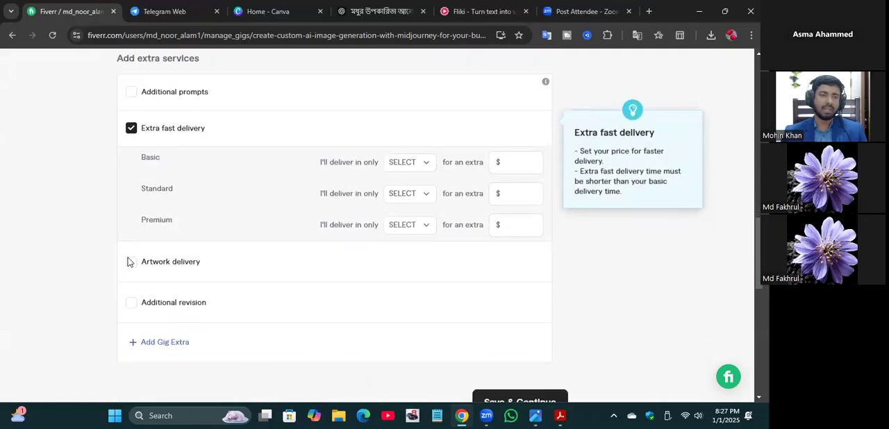
pyautogui.scroll(-2, 248, 343)
pyautogui.scroll(-2, 249, 345)
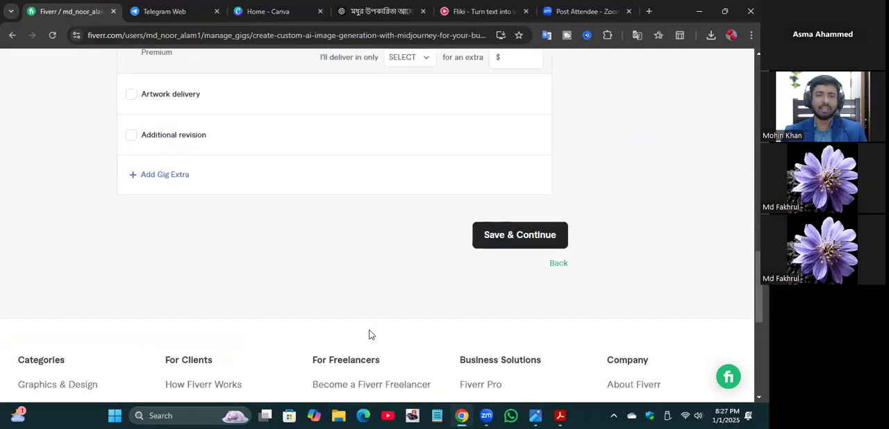
pyautogui.click(507, 240)
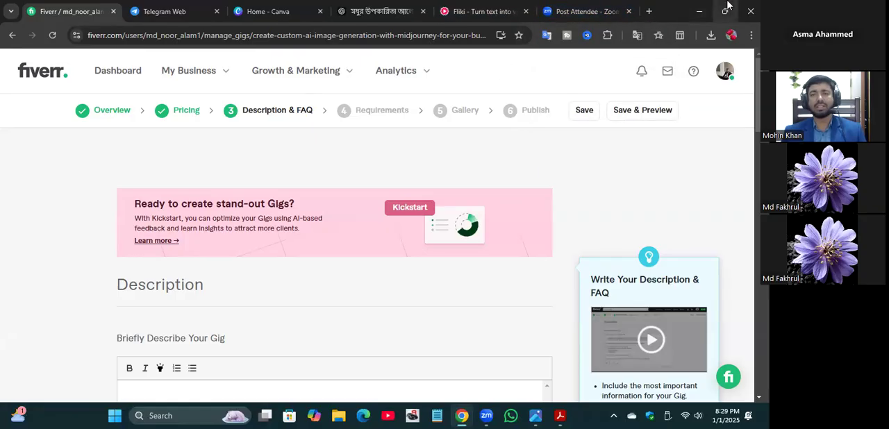
# Step: Open Leonardo.Ai's Image Creation tool from a new browser tab, and close the PDF document window still open in the background
pyautogui.click(650, 12)
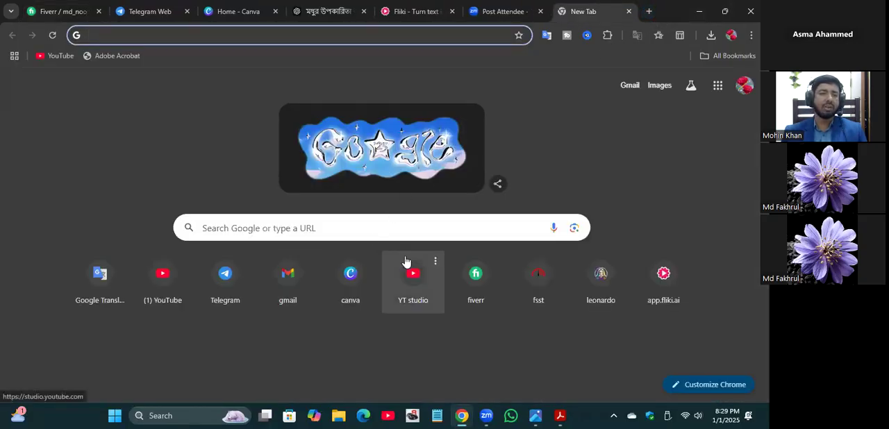
pyautogui.click(601, 276)
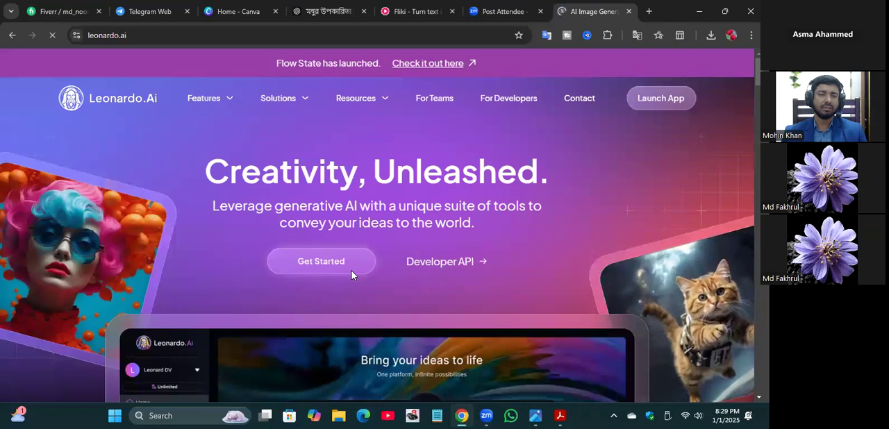
pyautogui.click(352, 273)
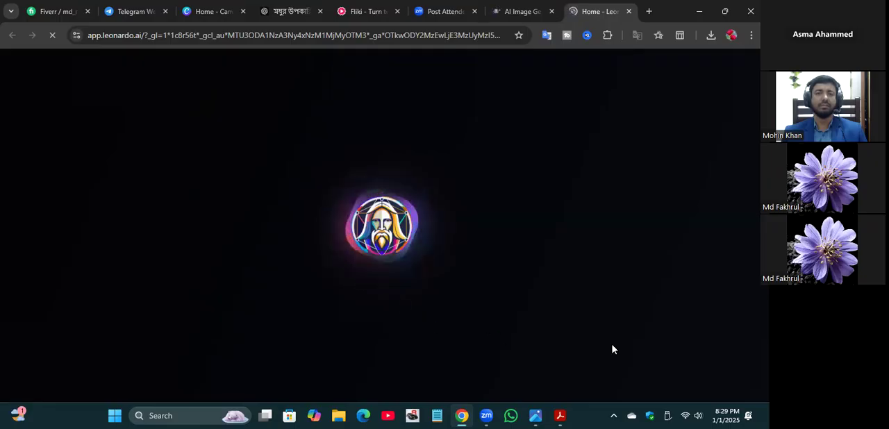
pyautogui.moveTo(553, 416)
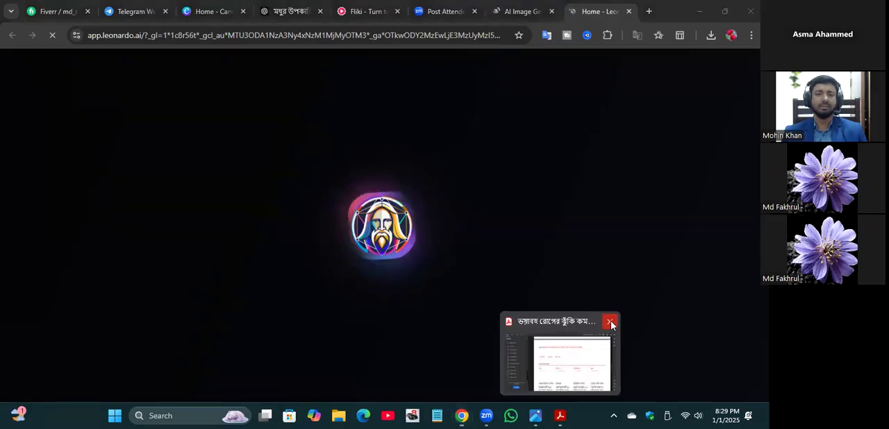
pyautogui.click(611, 325)
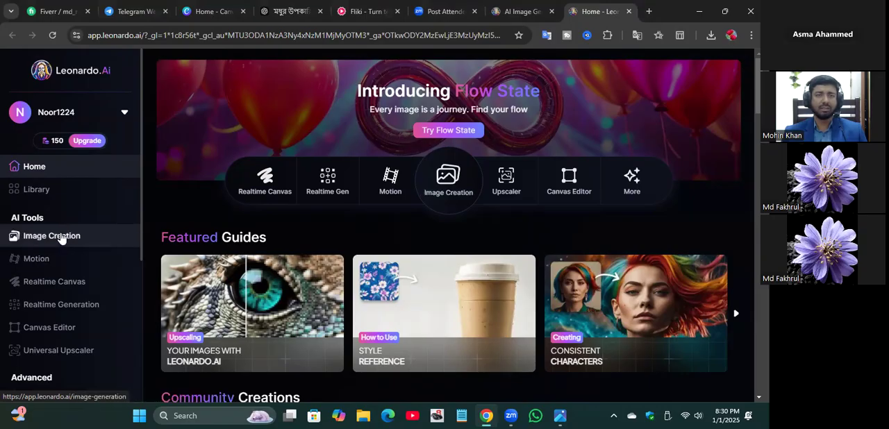
pyautogui.click(44, 240)
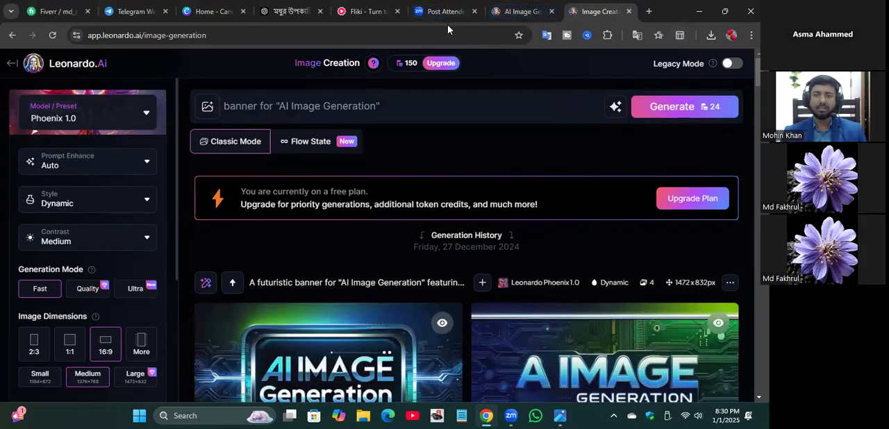
# Step: Search Google for chatgpt in a new tab and open ChatGPT from OpenAI's page, declining the Memory Saver offer
pyautogui.click(648, 13)
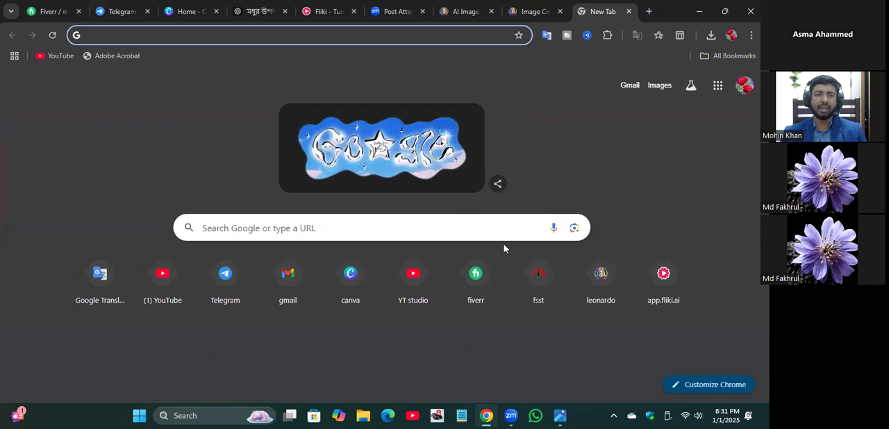
pyautogui.click(250, 226)
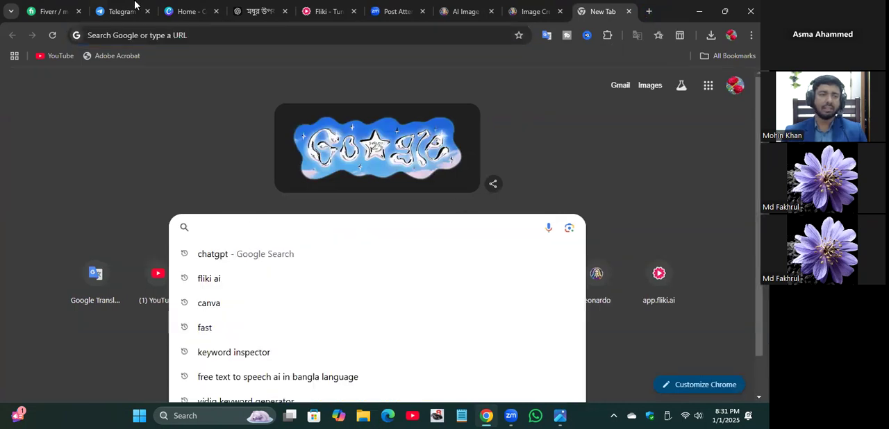
pyautogui.click(239, 251)
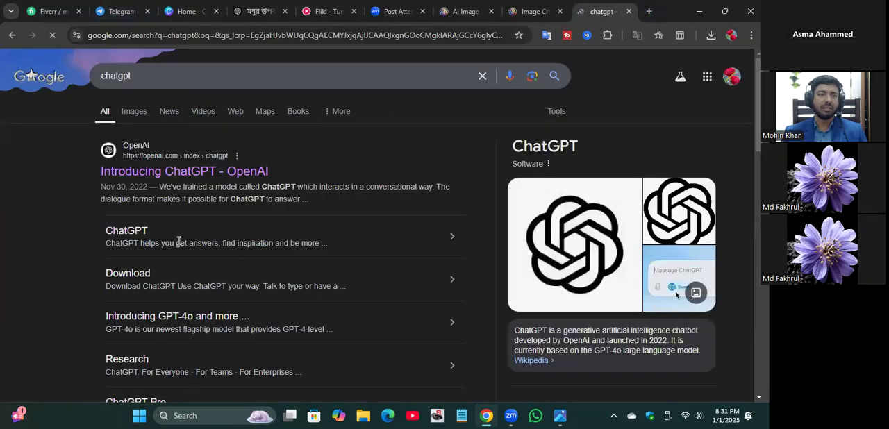
pyautogui.click(149, 172)
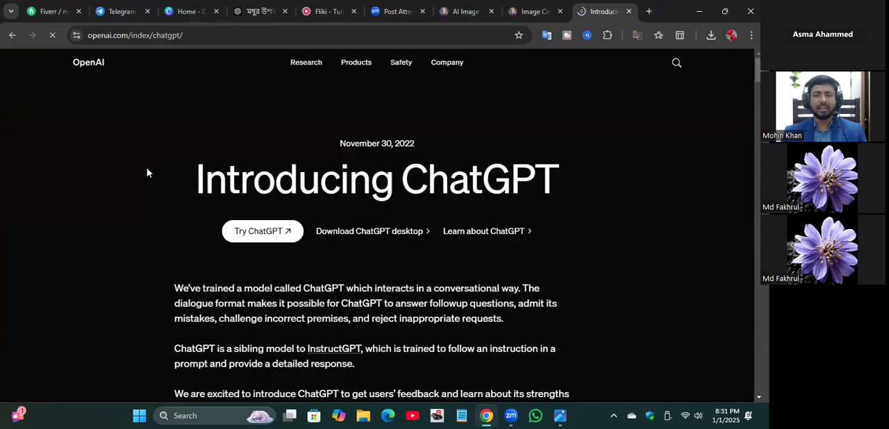
pyautogui.click(255, 233)
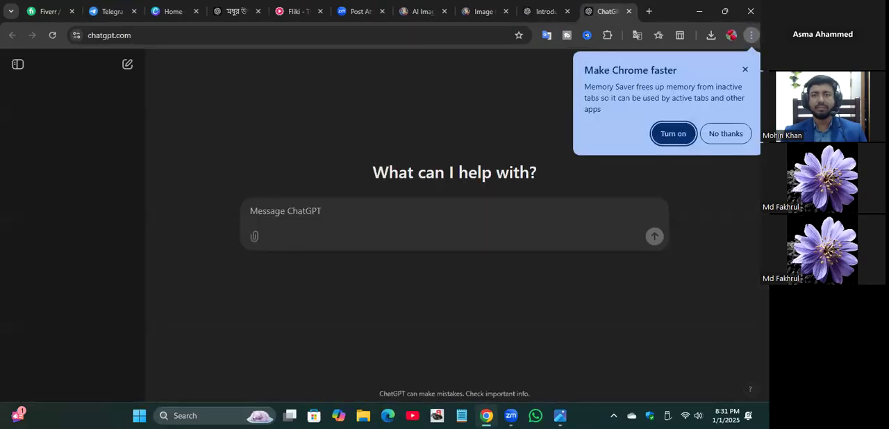
pyautogui.click(730, 131)
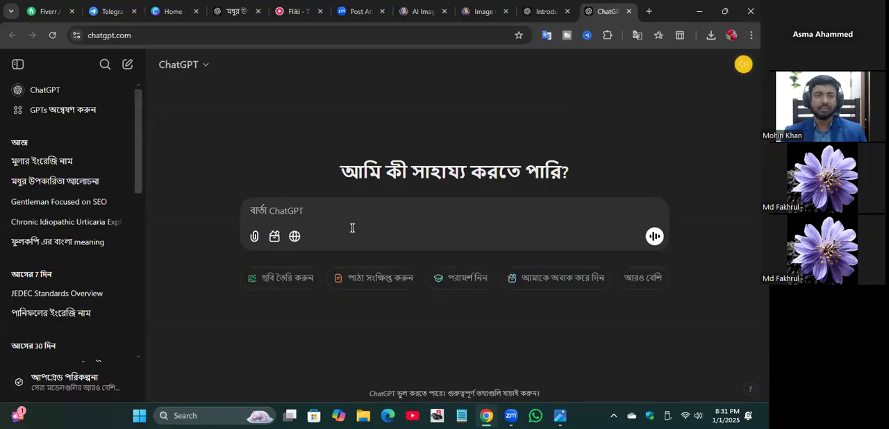
# Step: Begin the ChatGPT message with "write a prompt about more eye-catching"
pyautogui.click(303, 209)
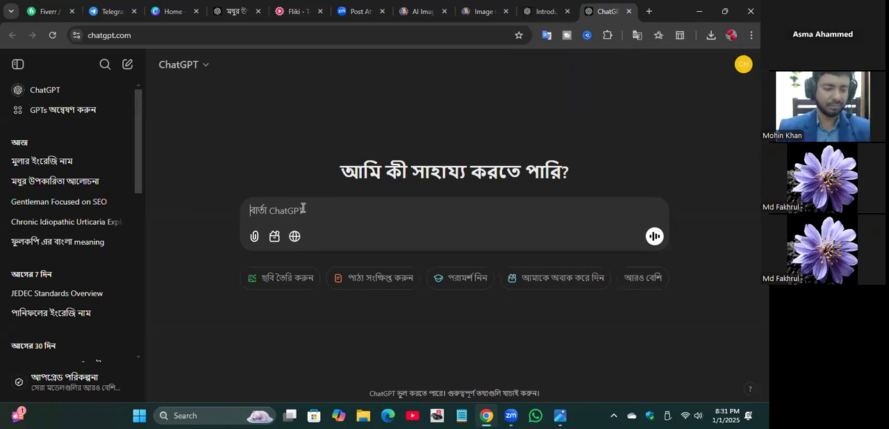
pyautogui.write('w')
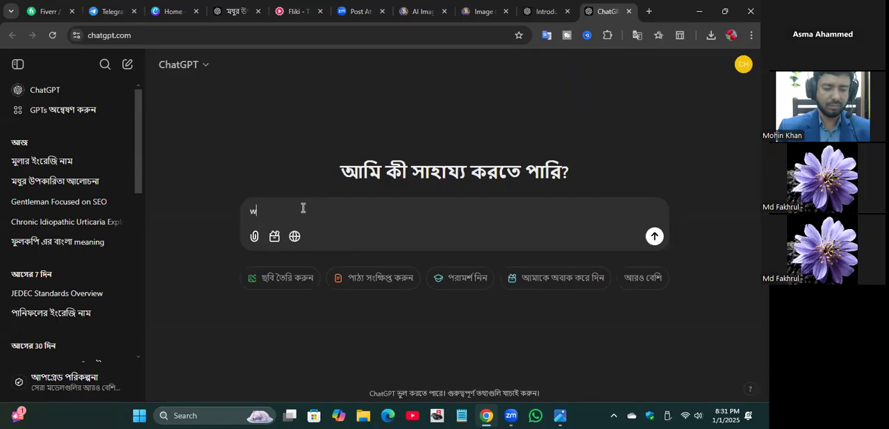
pyautogui.write('ti')
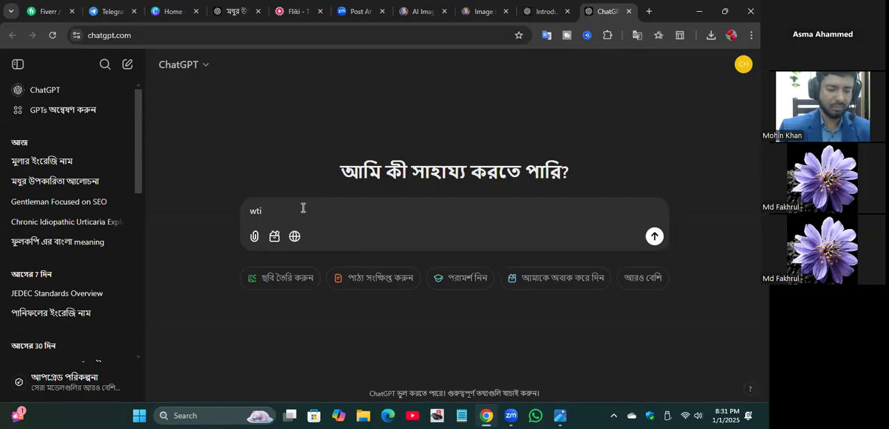
pyautogui.write('te')
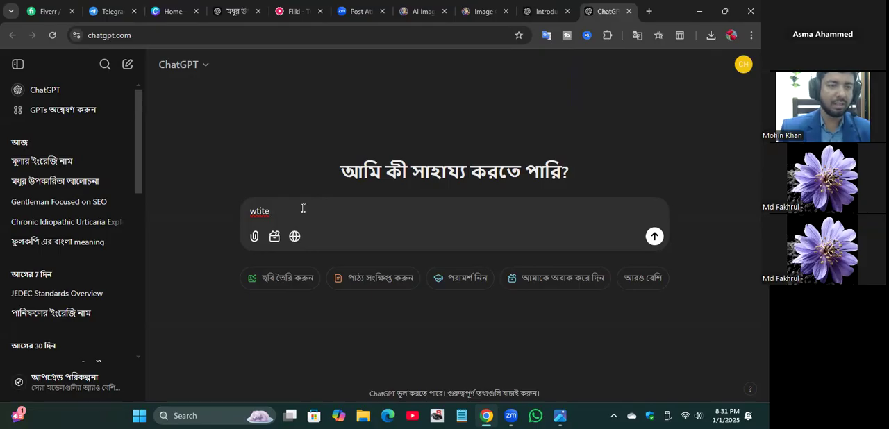
pyautogui.press('BackSpace')
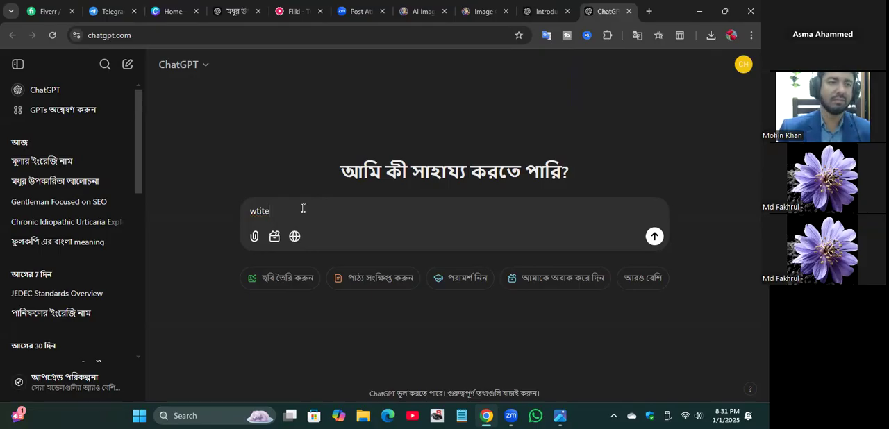
pyautogui.press('BackSpace')
pyautogui.press('BackSpace')
pyautogui.press('BackSpace')
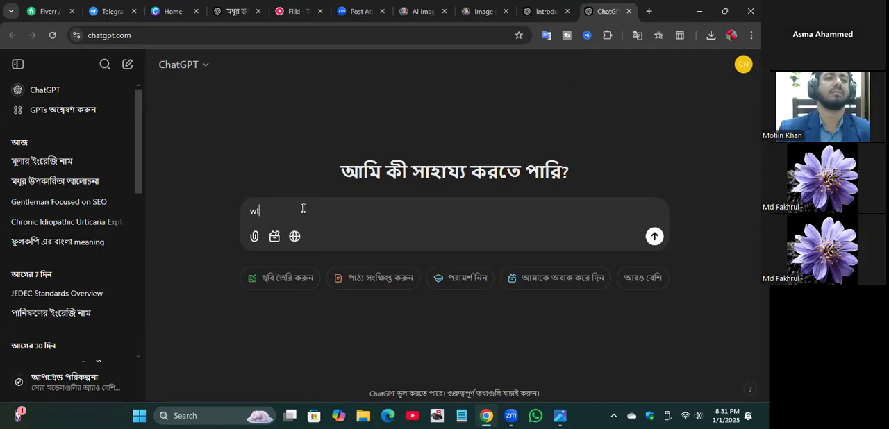
pyautogui.press('BackSpace')
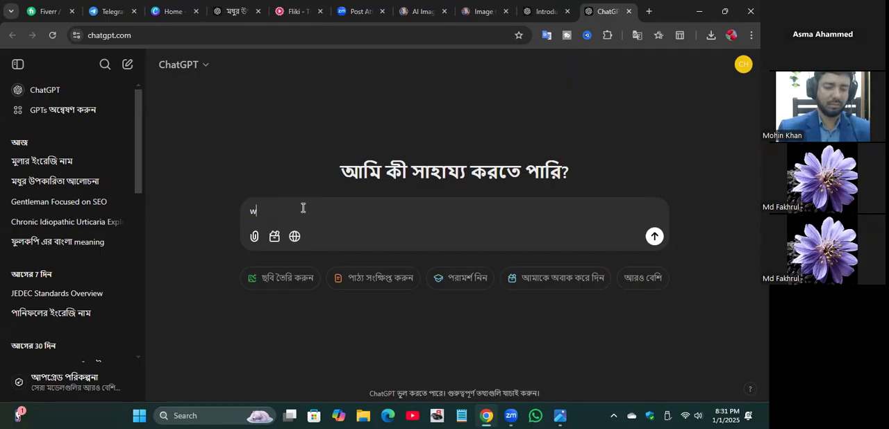
pyautogui.write('rite a prompt')
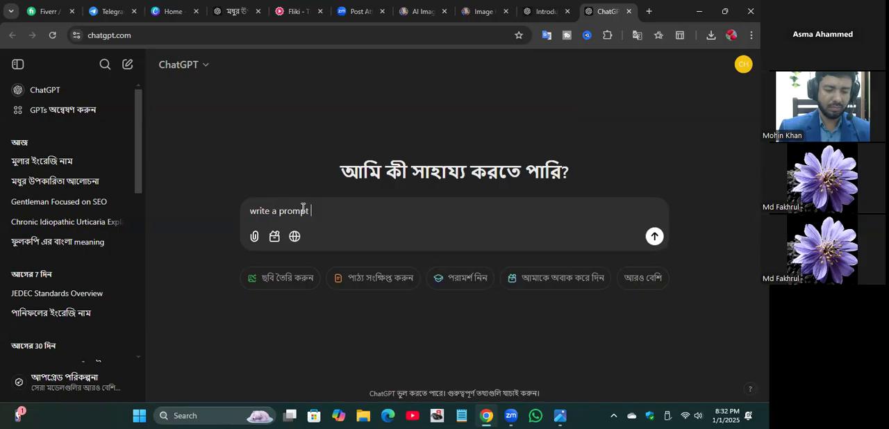
pyautogui.write(' abou')
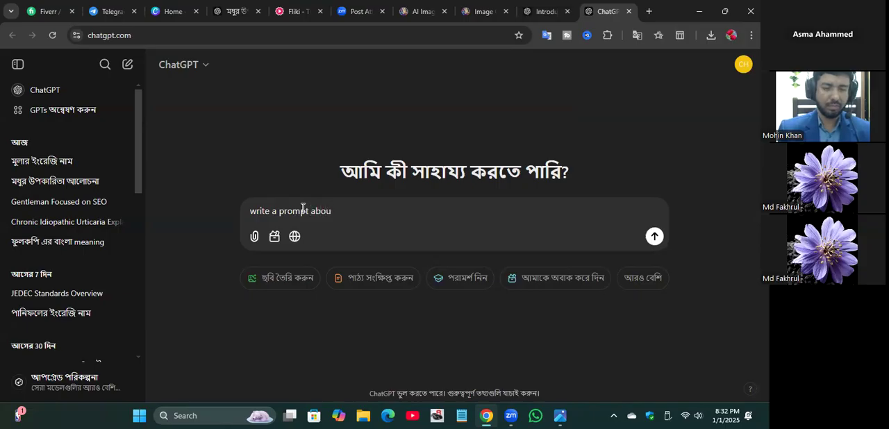
pyautogui.write('t more ')
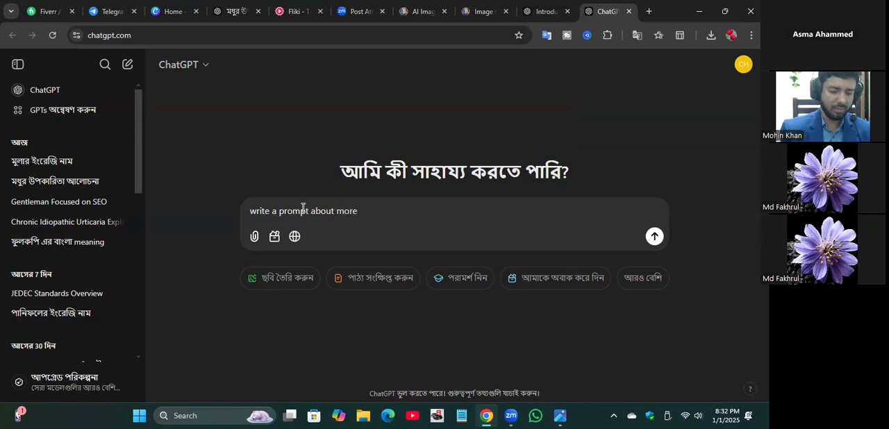
pyautogui.write('eyedatch')
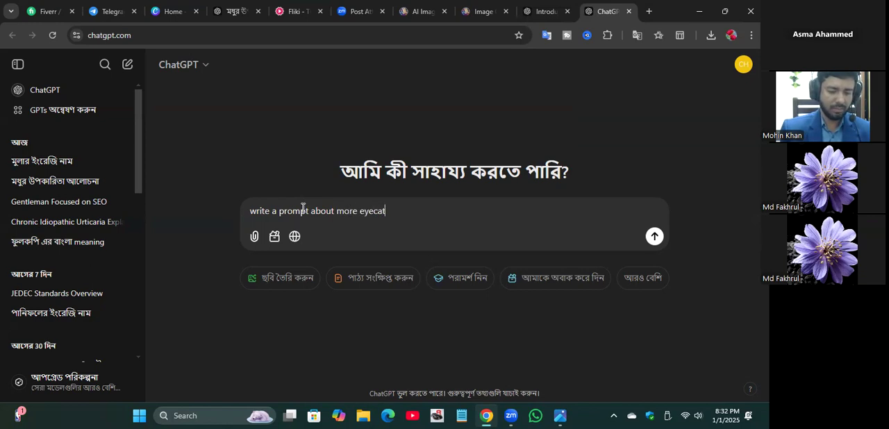
pyautogui.write('ing')
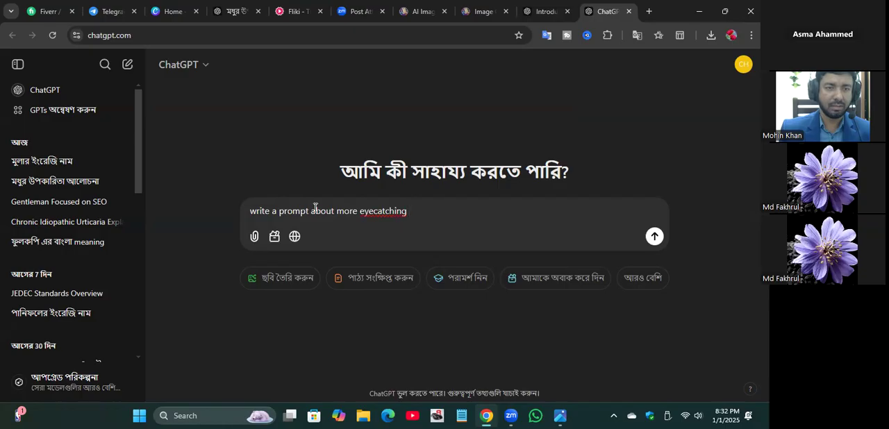
pyautogui.click(373, 210)
pyautogui.write('-')
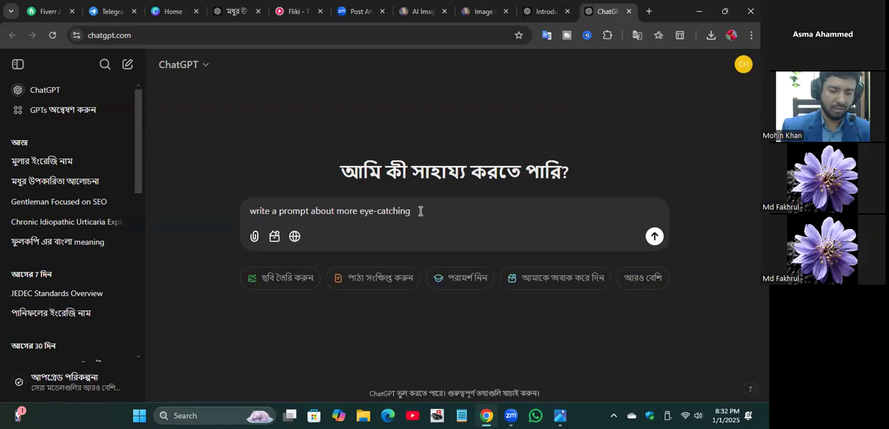
# Step: Add the subject "flying Burger" to the message, correcting the spelling of "flying"
pyautogui.write('fl')
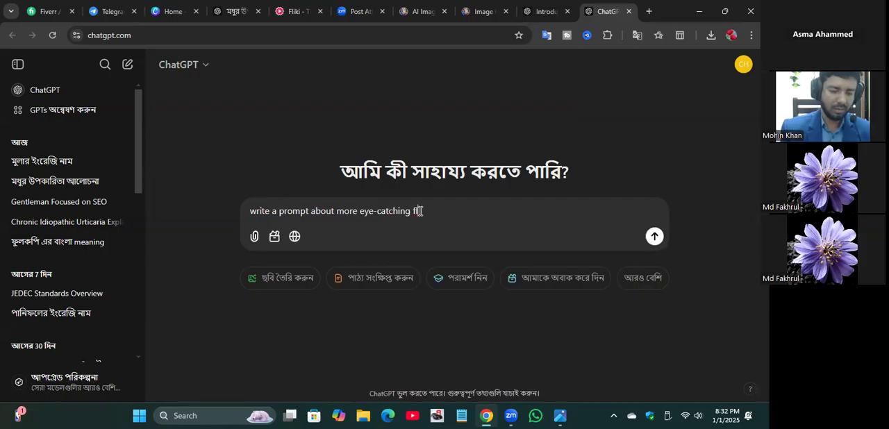
pyautogui.write('y')
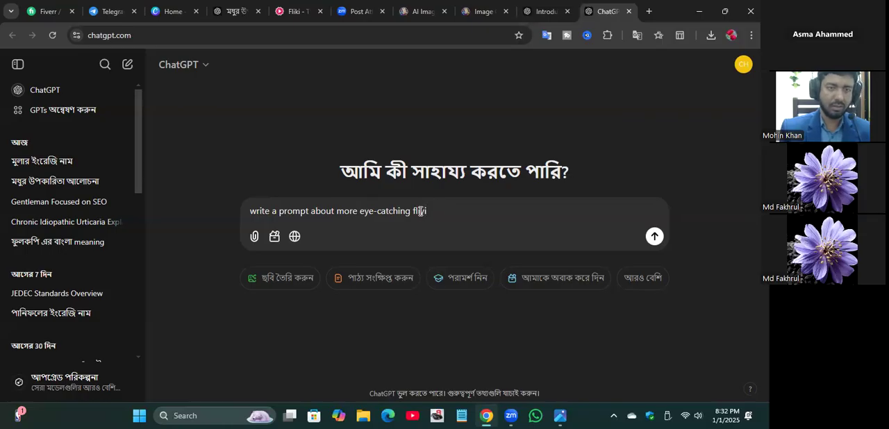
pyautogui.write('iying')
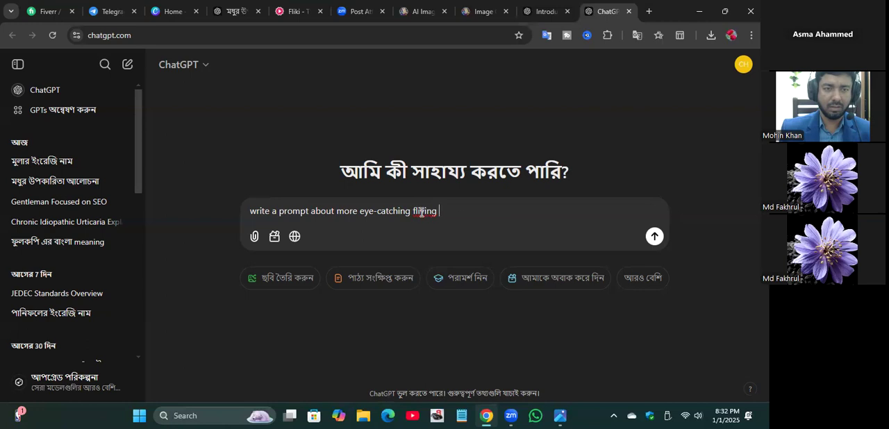
pyautogui.click(417, 211)
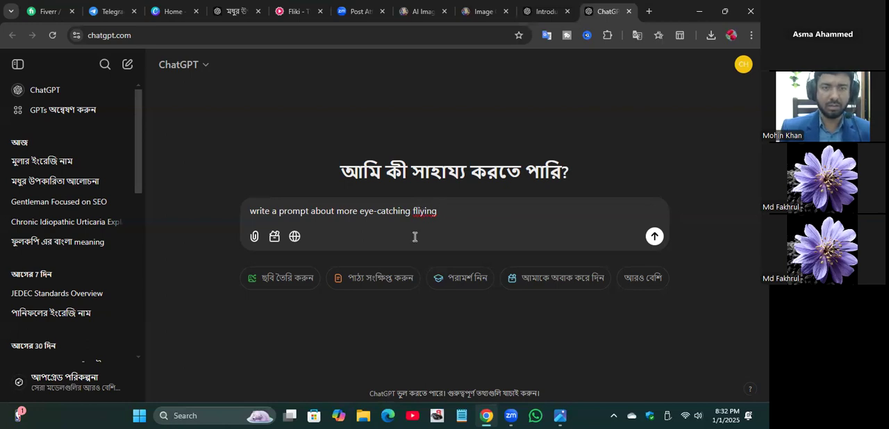
pyautogui.press('BackSpace')
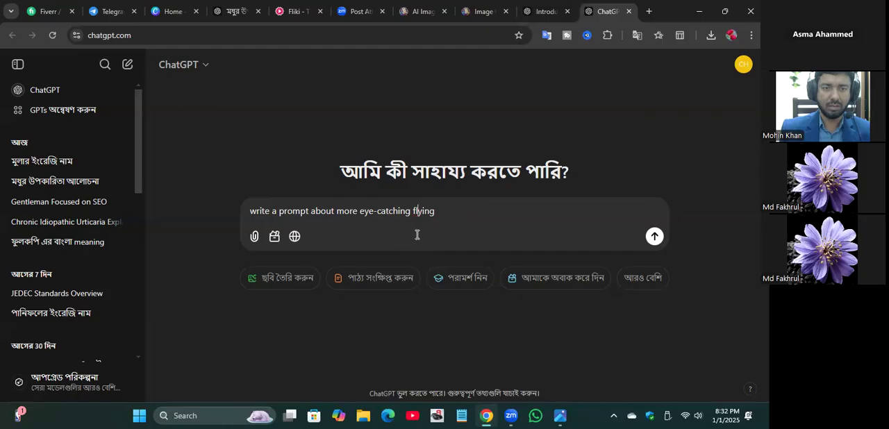
pyautogui.click(439, 212)
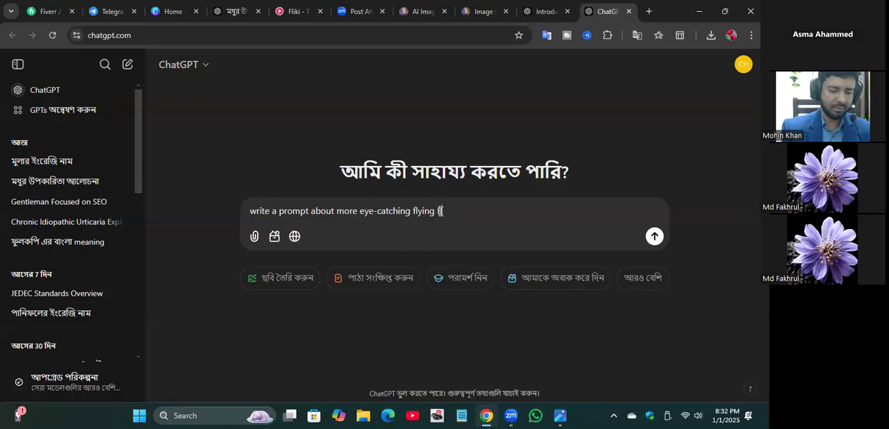
pyautogui.write('burger')
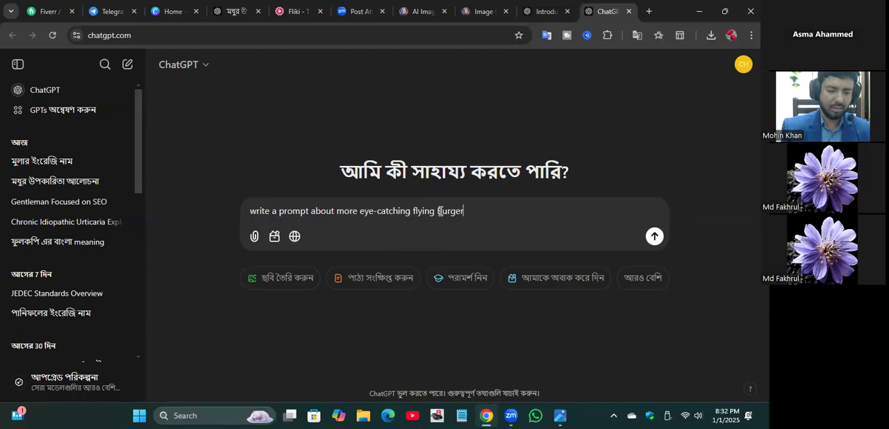
pyautogui.write(' to g')
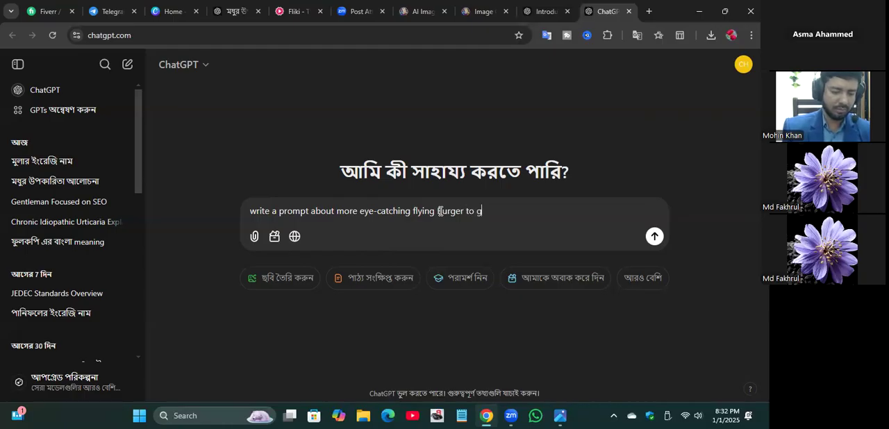
pyautogui.write('enerate')
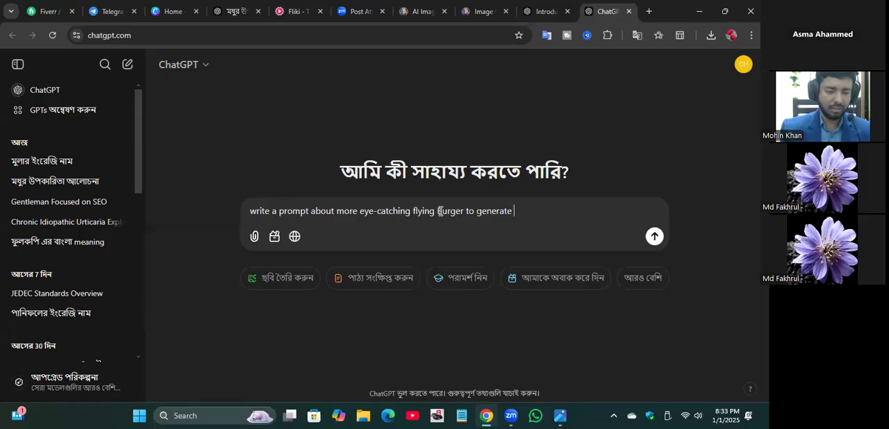
# Step: Complete the message with "to generate AI Image in 20 words" and send it to ChatGPT
pyautogui.write('AI ')
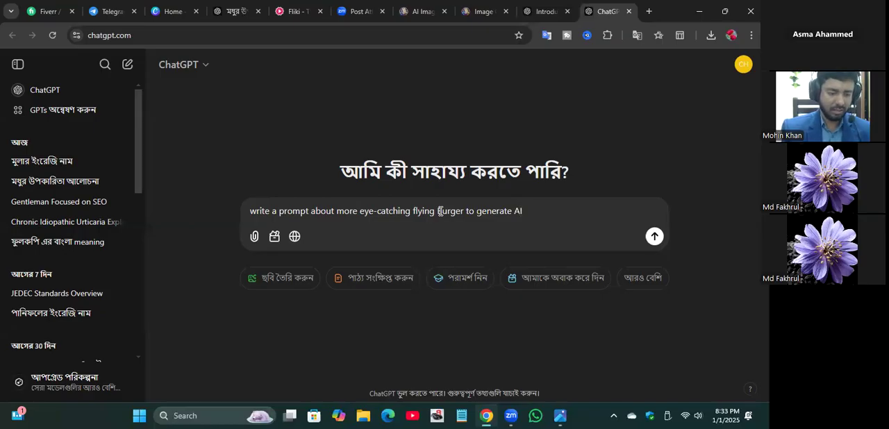
pyautogui.write('Image')
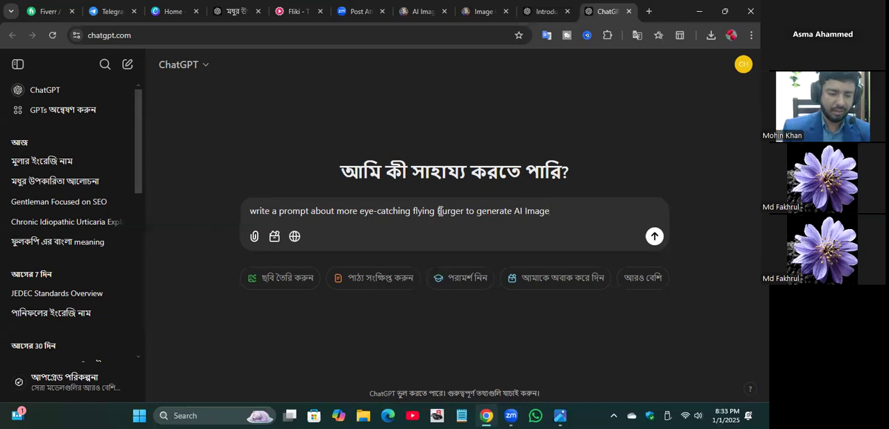
pyautogui.write(' in')
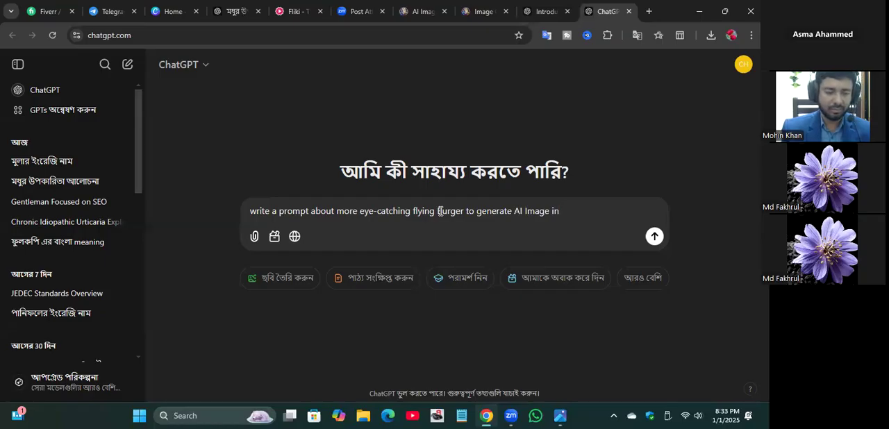
pyautogui.write('20 ')
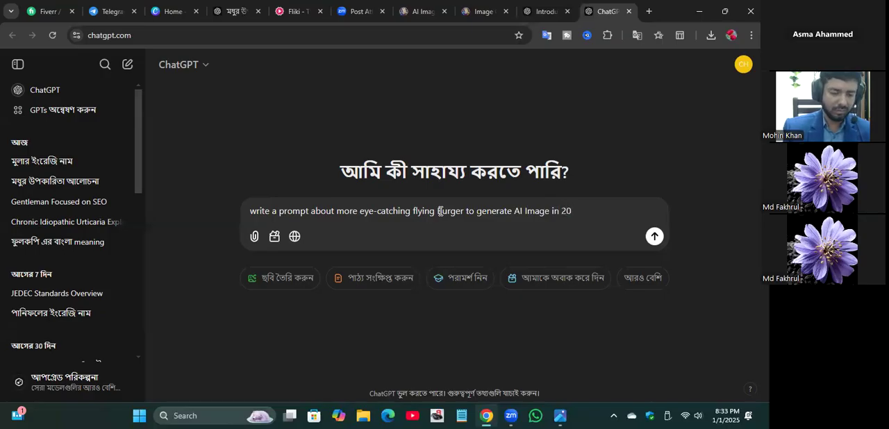
pyautogui.write('wo')
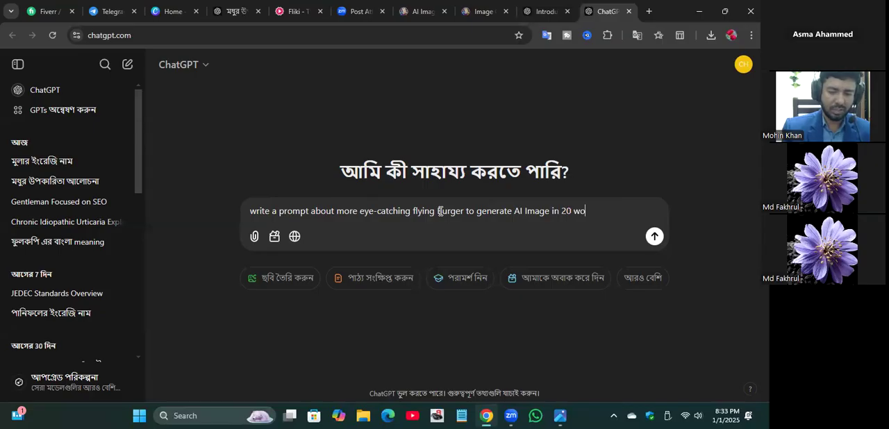
pyautogui.write('rds')
pyautogui.press('Return')
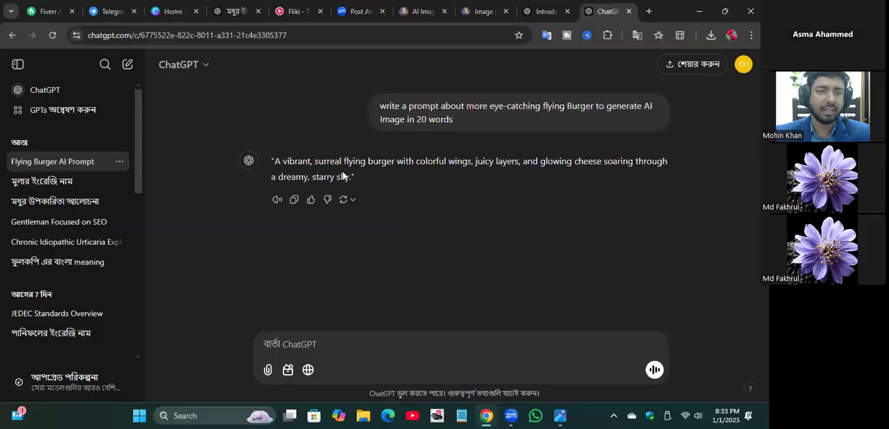
# Step: Copy the full flying burger prompt from ChatGPT's reply
pyautogui.moveTo(357, 179); pyautogui.dragTo(269, 161)
pyautogui.hotkey('ctrl', 'c')
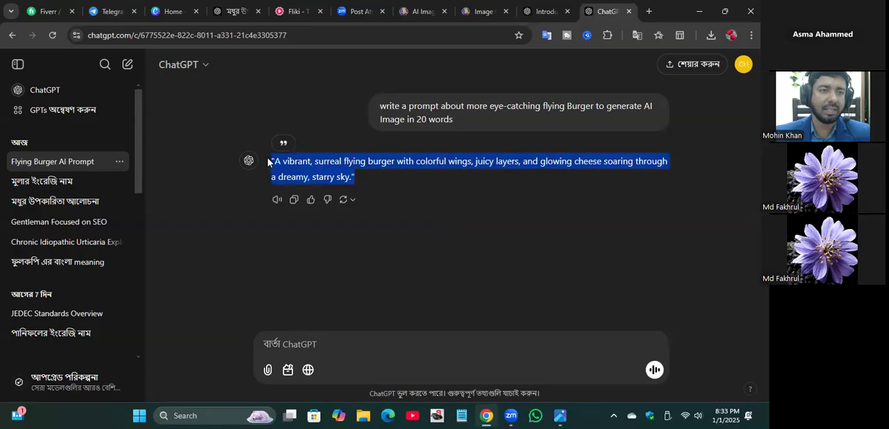
pyautogui.rightClick(301, 167)
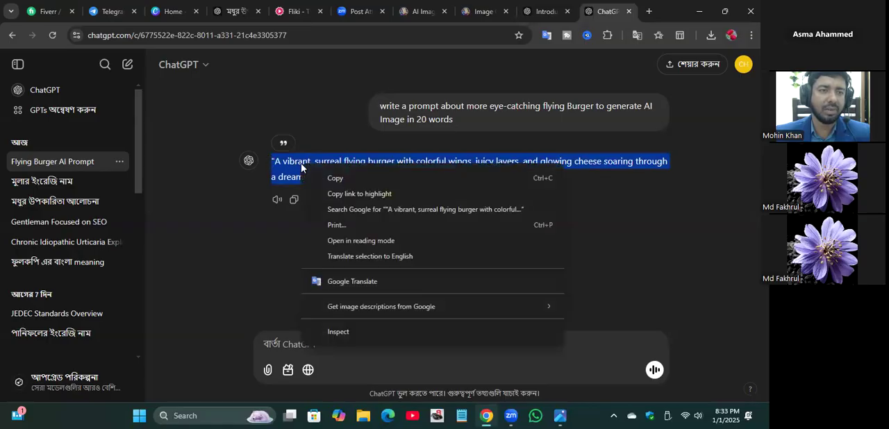
pyautogui.click(340, 178)
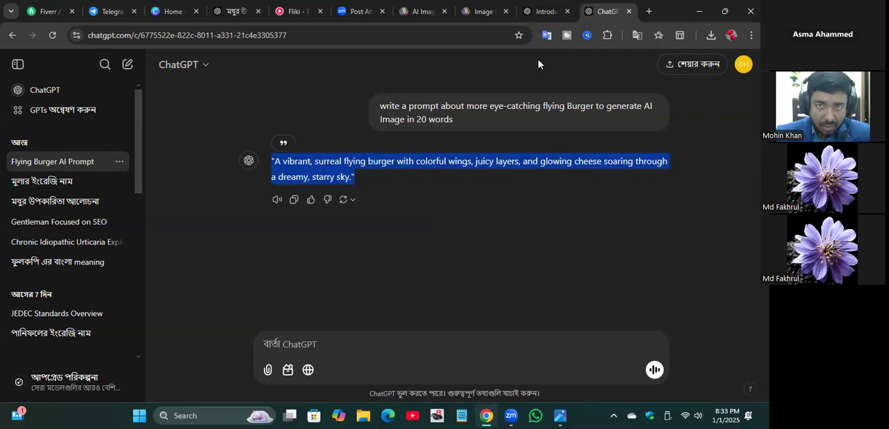
# Step: Switch to Leonardo.Ai's Image Creation page and clear the existing "AI Image Generation" banner prompt
pyautogui.click(484, 11)
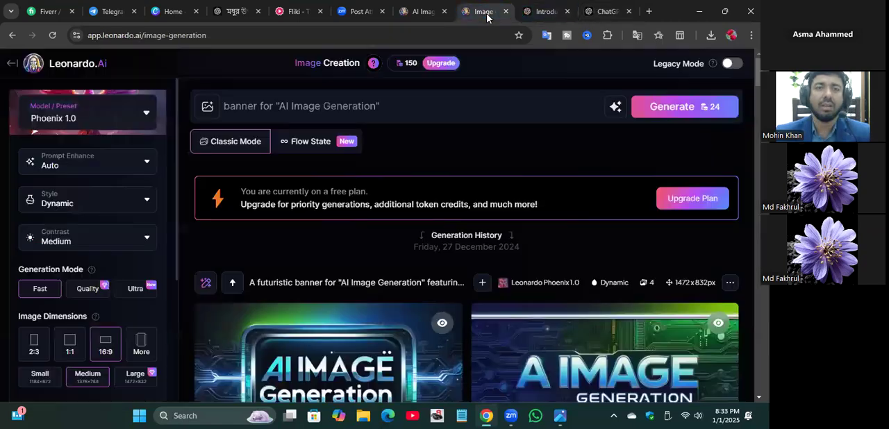
pyautogui.click(280, 104)
pyautogui.click(385, 104)
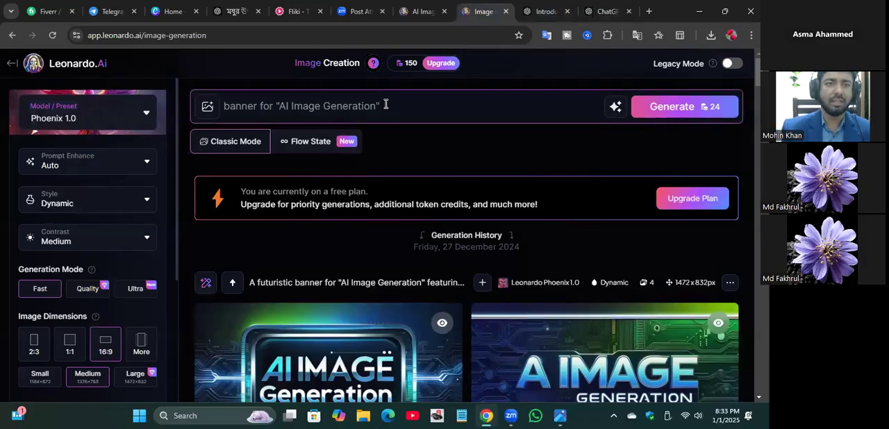
pyautogui.press('BackSpace')
pyautogui.press('BackSpace')
pyautogui.press('BackSpace')
pyautogui.press('BackSpace')
pyautogui.press('BackSpace')
pyautogui.press('BackSpace')
pyautogui.press('BackSpace')
pyautogui.press('BackSpace')
pyautogui.press('BackSpace')
pyautogui.press('BackSpace')
pyautogui.press('BackSpace')
pyautogui.press('BackSpace')
pyautogui.press('BackSpace')
pyautogui.press('BackSpace')
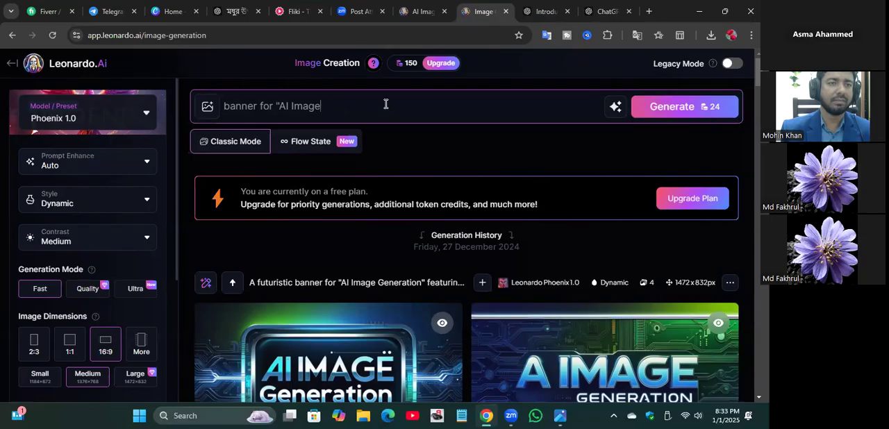
pyautogui.press('BackSpace')
pyautogui.press('BackSpace')
pyautogui.press('BackSpace')
pyautogui.press('BackSpace')
pyautogui.press('BackSpace')
pyautogui.press('BackSpace')
pyautogui.press('BackSpace')
pyautogui.press('BackSpace')
pyautogui.press('BackSpace')
pyautogui.press('BackSpace')
pyautogui.press('BackSpace')
pyautogui.press('BackSpace')
pyautogui.press('BackSpace')
pyautogui.press('BackSpace')
pyautogui.press('BackSpace')
pyautogui.press('BackSpace')
pyautogui.press('BackSpace')
pyautogui.press('BackSpace')
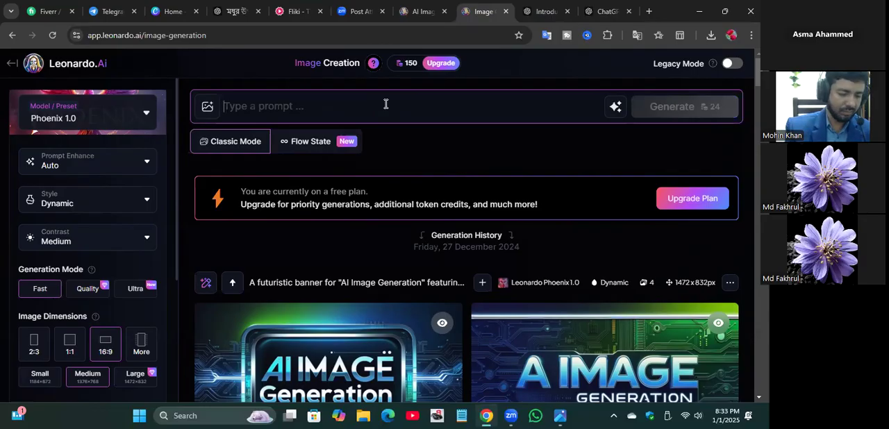
# Step: Begin the image prompt with the words "create more realistic and eye catching"
pyautogui.write('crea')
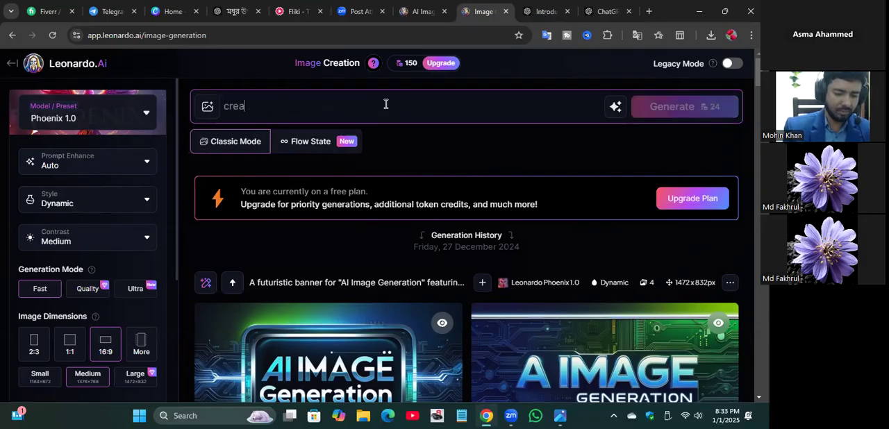
pyautogui.write('te more ')
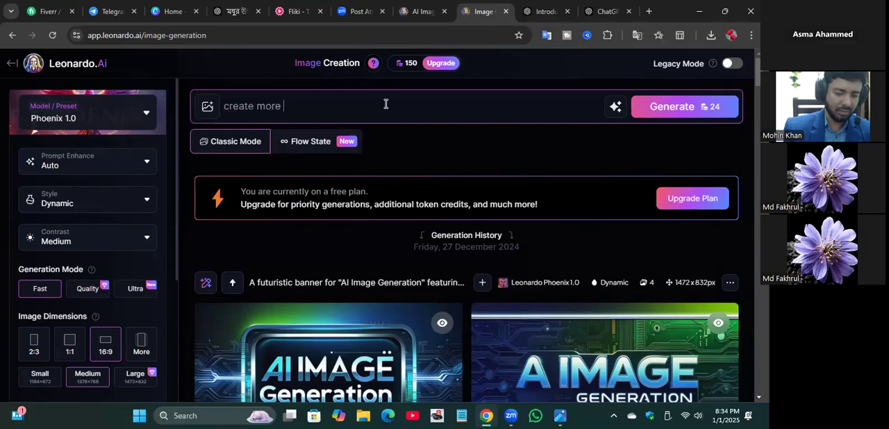
pyautogui.write('rea')
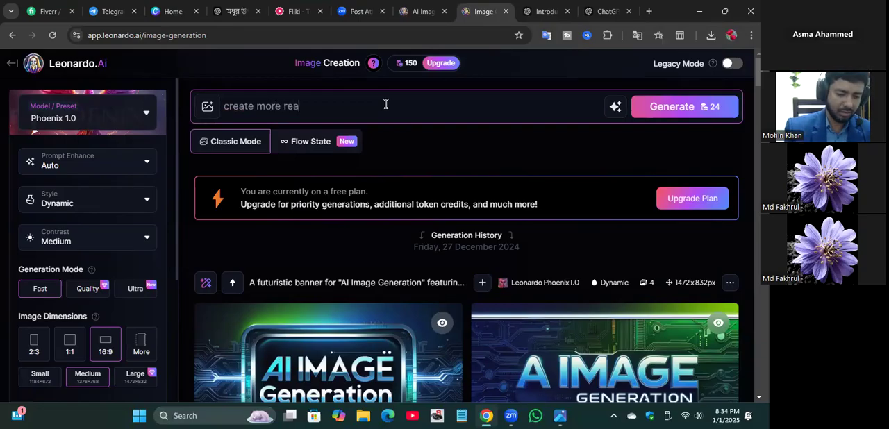
pyautogui.write('listi')
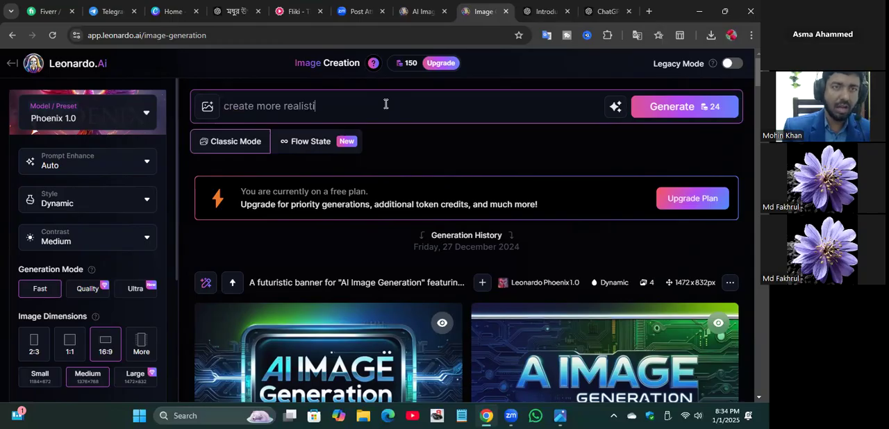
pyautogui.write('c')
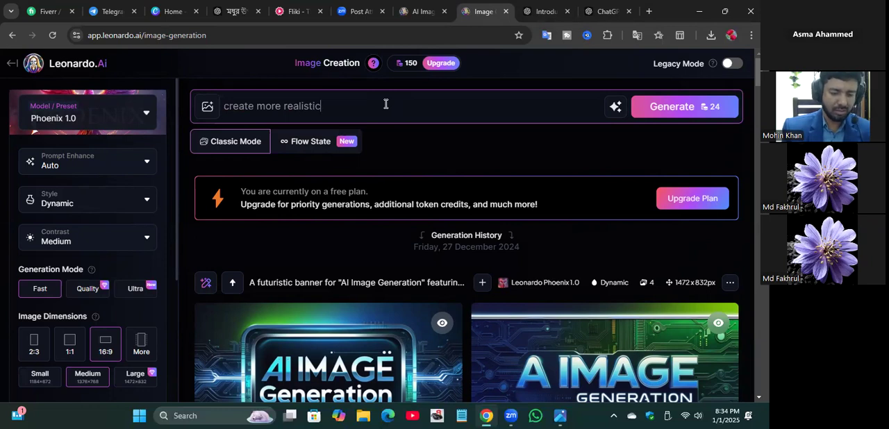
pyautogui.write('and ')
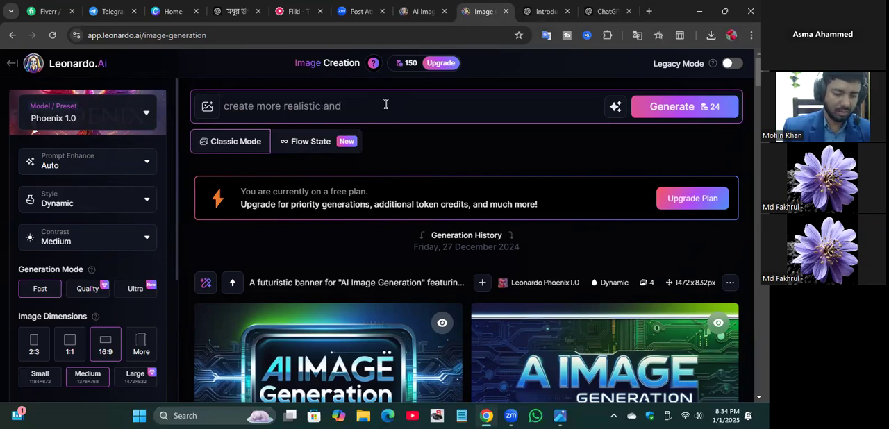
pyautogui.write('eye')
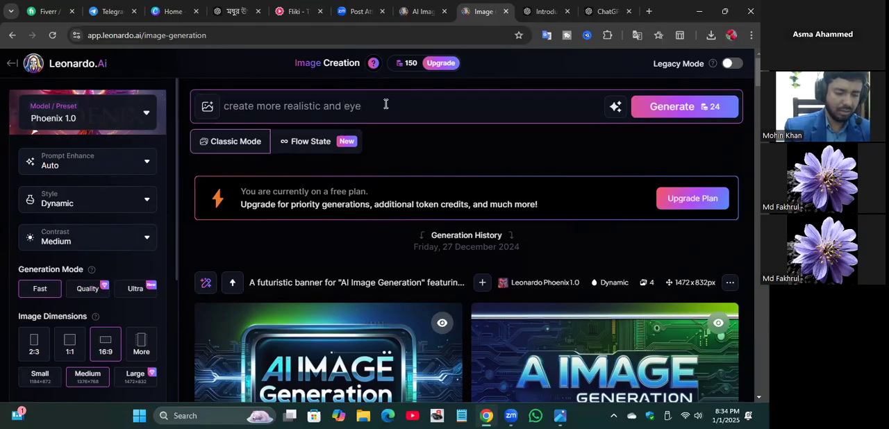
pyautogui.write(' catch')
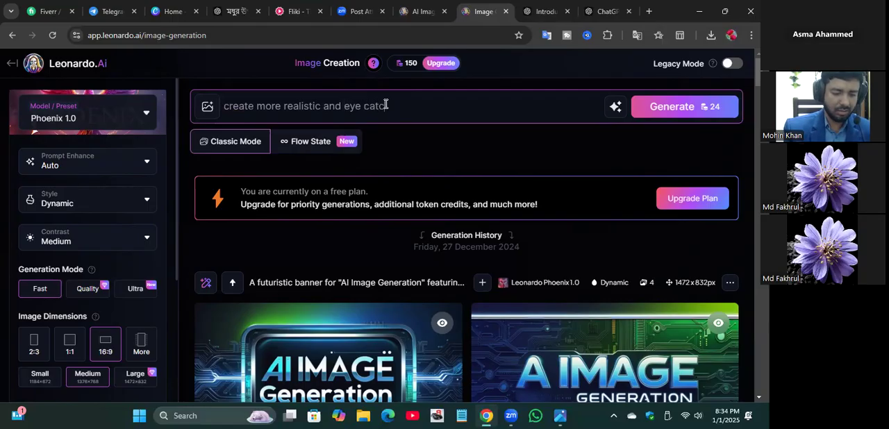
pyautogui.write('ing ')
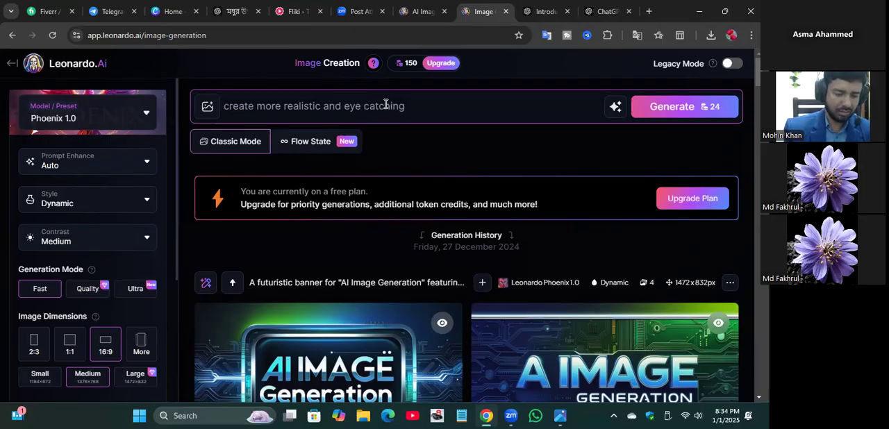
pyautogui.write('image ')
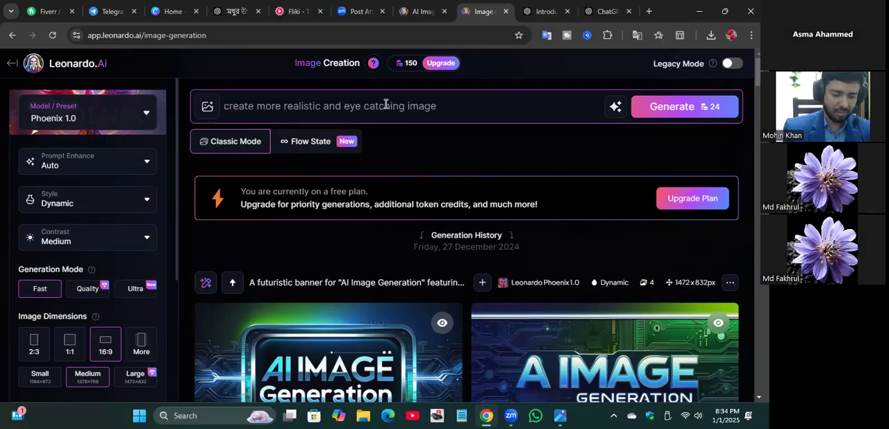
pyautogui.write('of this p')
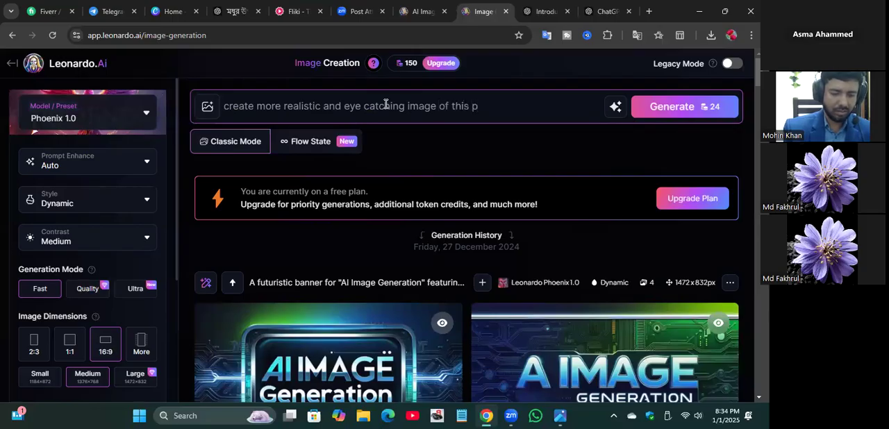
pyautogui.write('rompt')
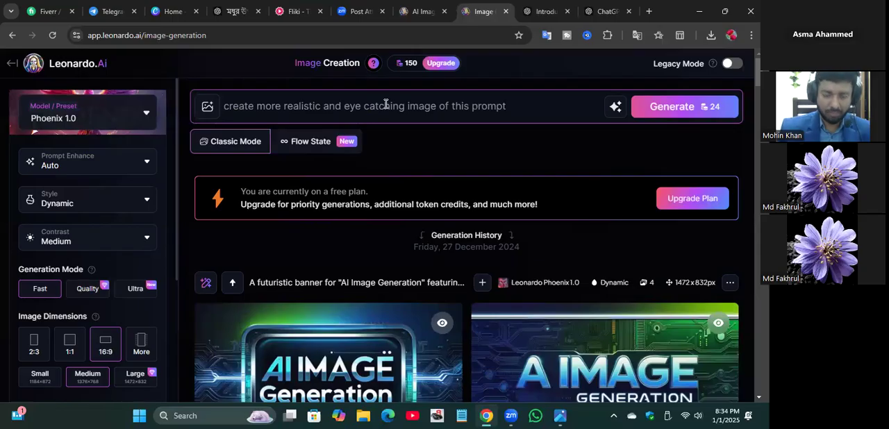
pyautogui.write('"')
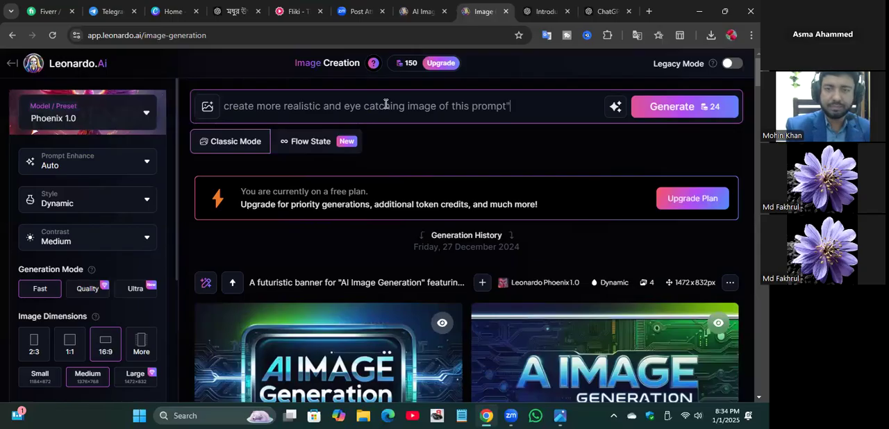
# Step: Append the copied flying burger description in quotation marks, separated by a space, and generate the images
pyautogui.hotkey('ctrl', 'v')
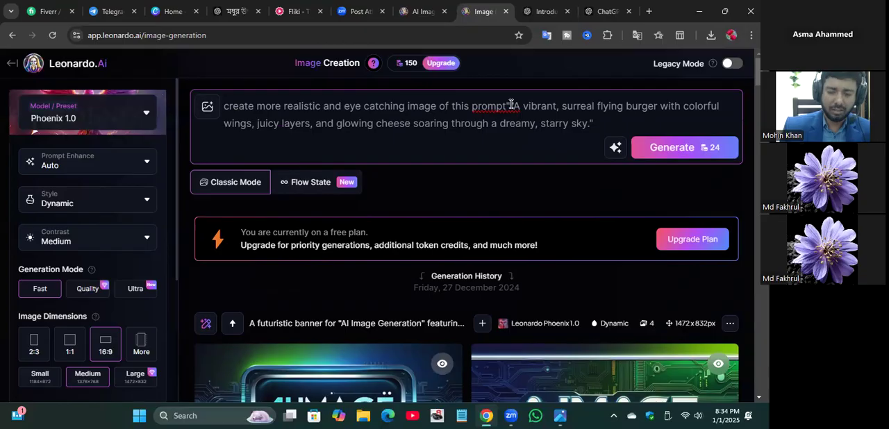
pyautogui.press('BackSpace')
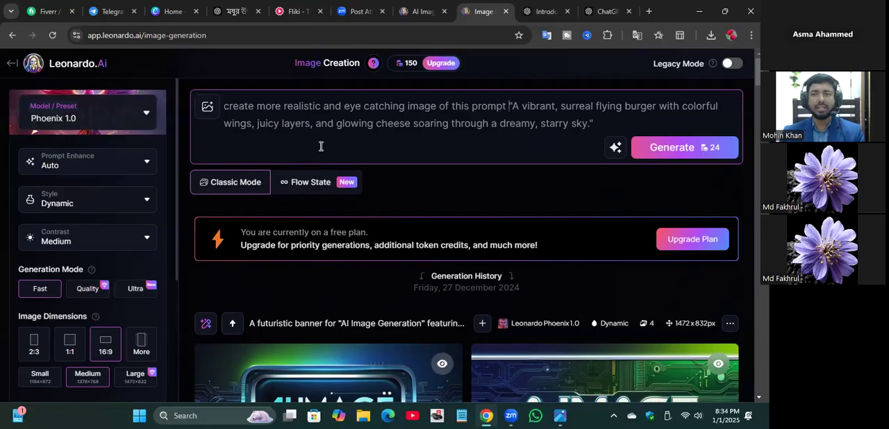
pyautogui.click(682, 150)
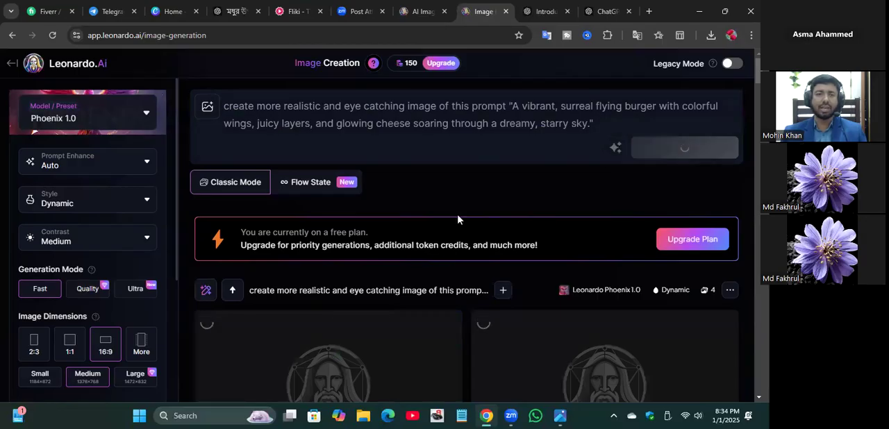
# Step: Open the generated image of the double-patty burger with one large wing beside the moon and download it
pyautogui.scroll(-4, 457, 219)
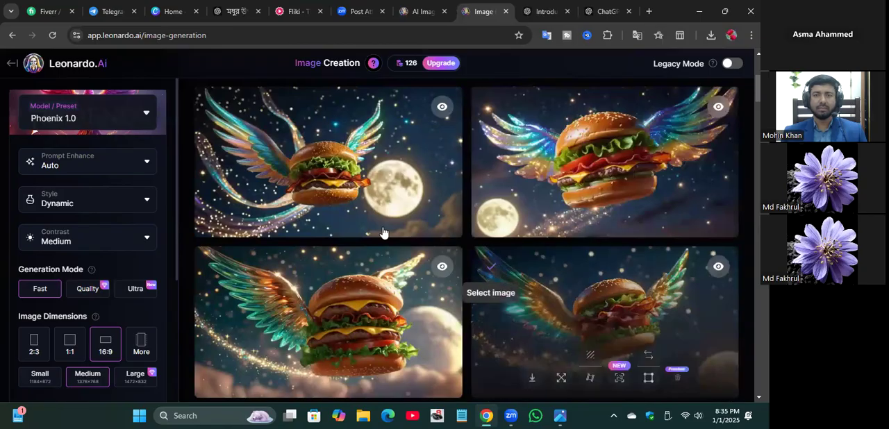
pyautogui.scroll(-3, 383, 233)
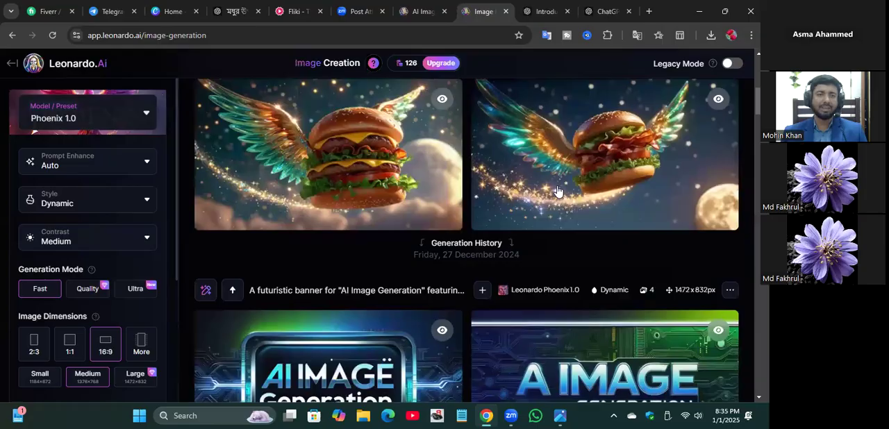
pyautogui.click(357, 151)
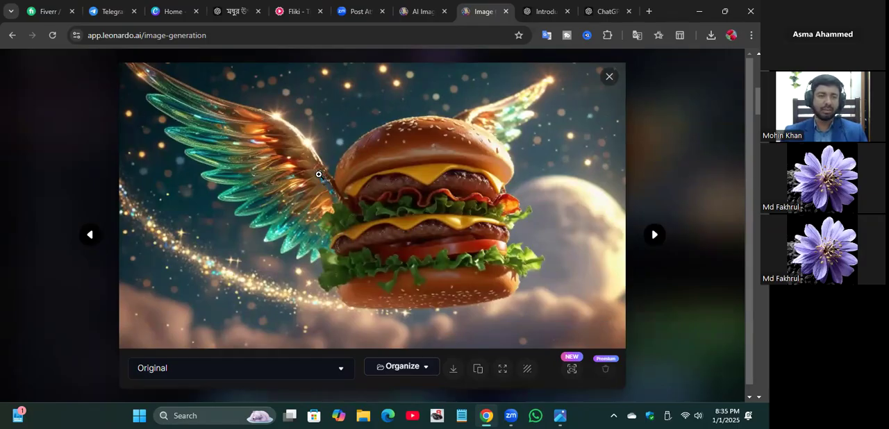
pyautogui.click(453, 373)
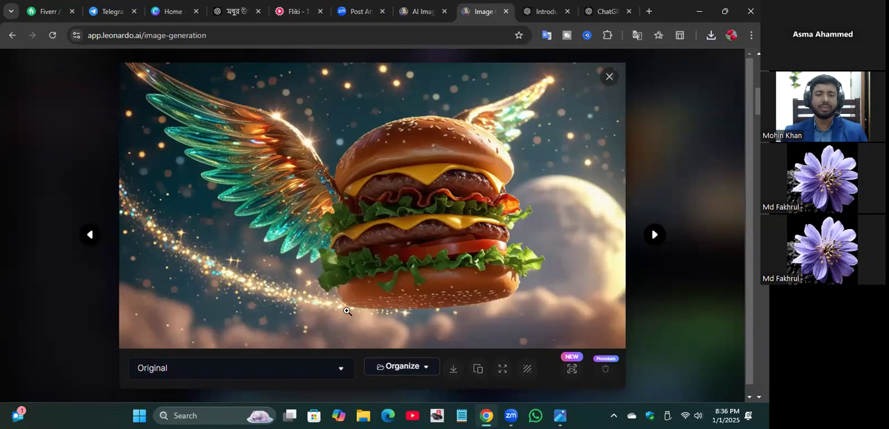
pyautogui.click(490, 416)
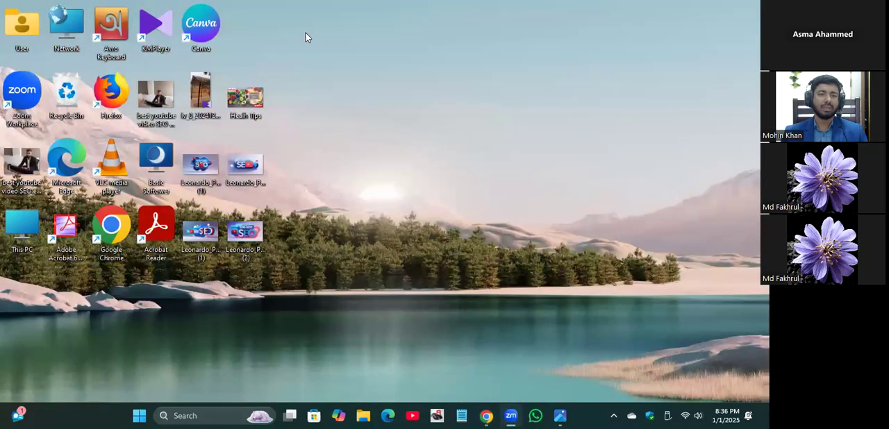
pyautogui.click(488, 415)
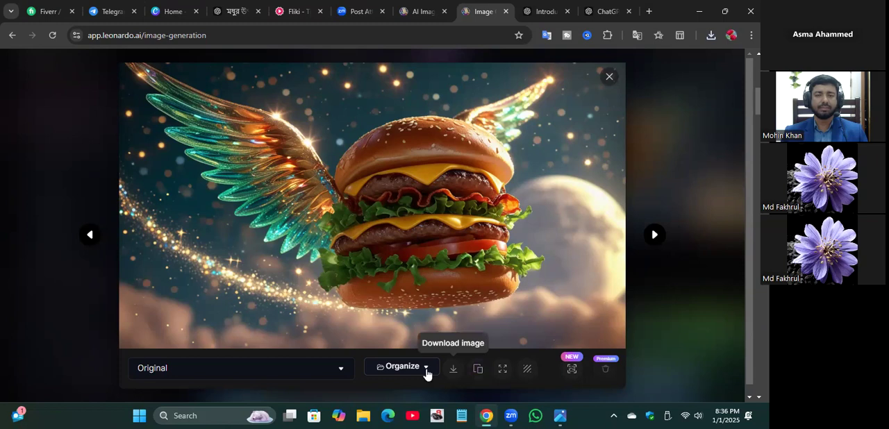
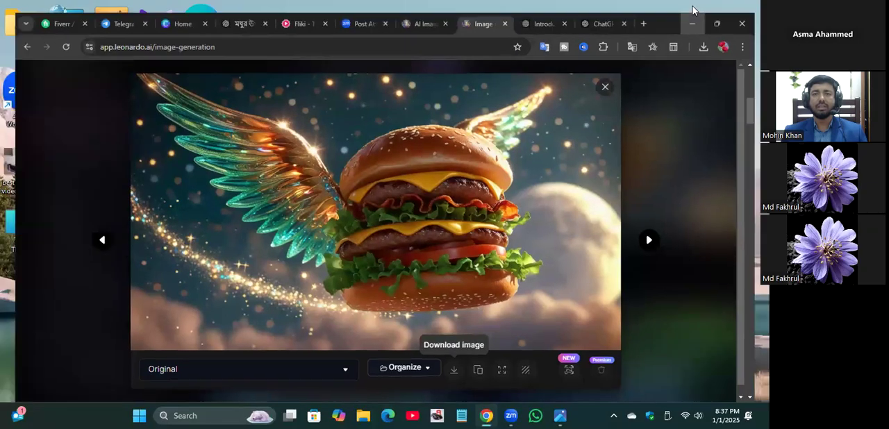
# Step: Minimize the browser and open the desktop picture "best youtube video SEO expert - Copy" in its default viewer
pyautogui.click(699, 11)
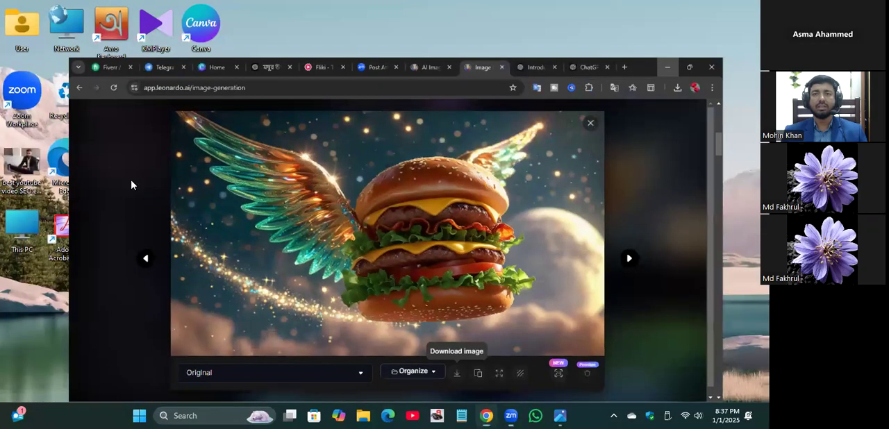
pyautogui.doubleClick(21, 162)
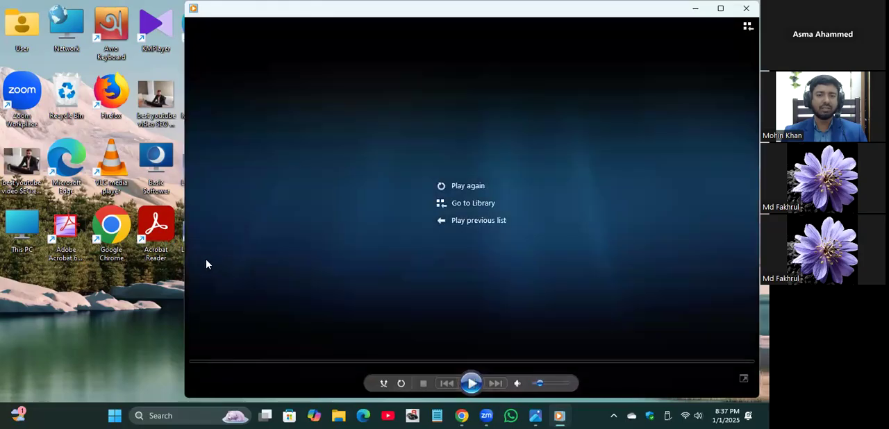
pyautogui.click(28, 158)
pyautogui.doubleClick(28, 158)
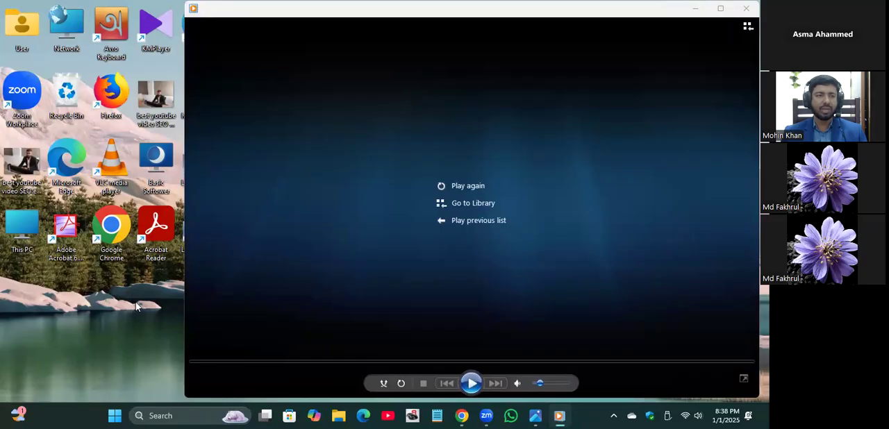
pyautogui.doubleClick(31, 166)
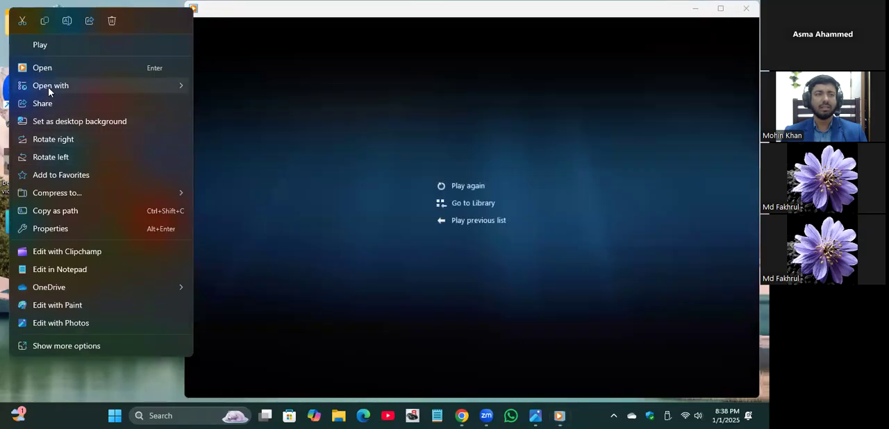
# Step: Switch to the already open photo editor with the same picture, and close both the editor and the media player
pyautogui.moveTo(117, 95)
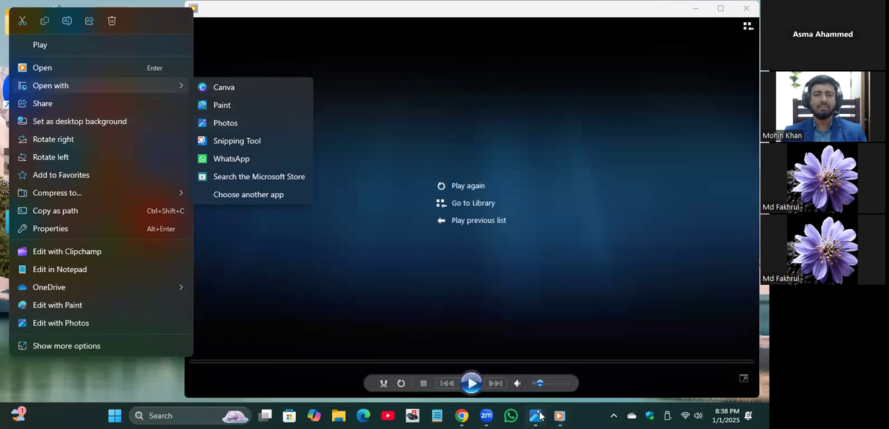
pyautogui.moveTo(533, 415)
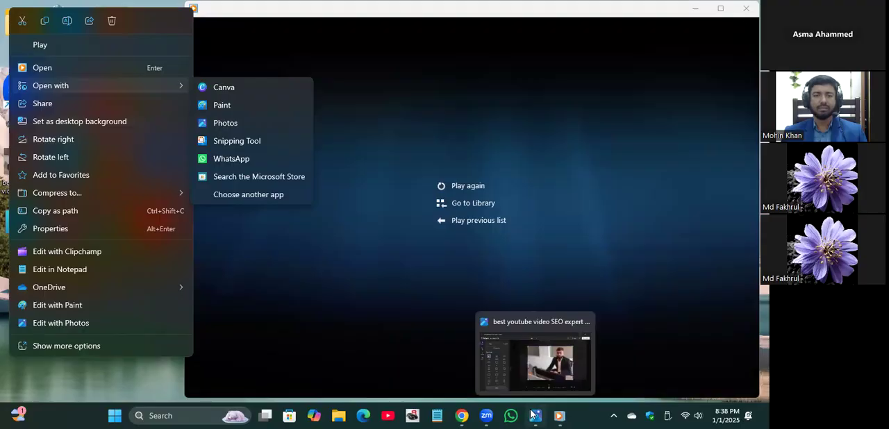
pyautogui.click(511, 356)
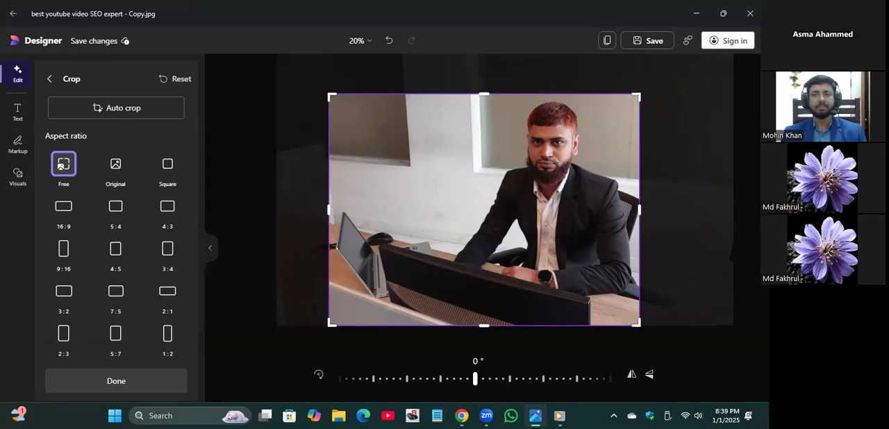
pyautogui.click(750, 13)
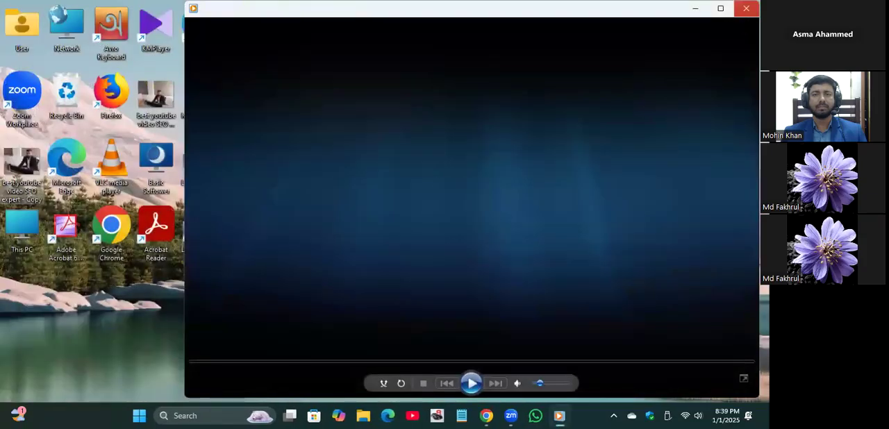
pyautogui.click(747, 8)
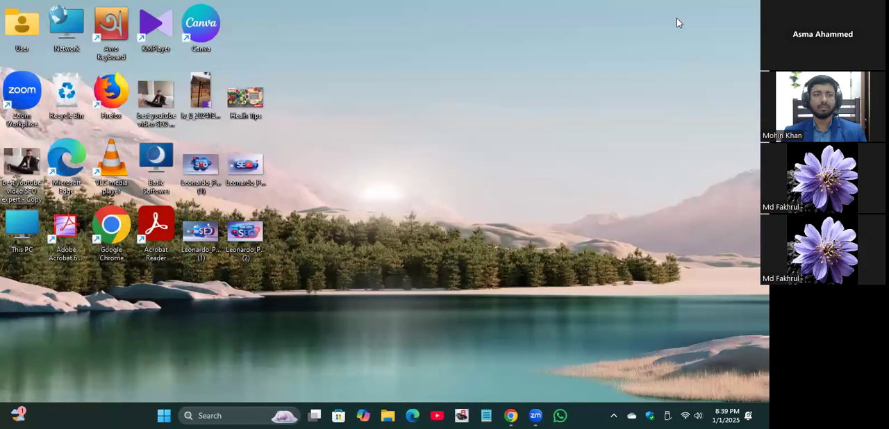
# Step: Open the desktop picture "best youtube video SEO expert - Copy" with Photos instead of the default media player
pyautogui.doubleClick(20, 169)
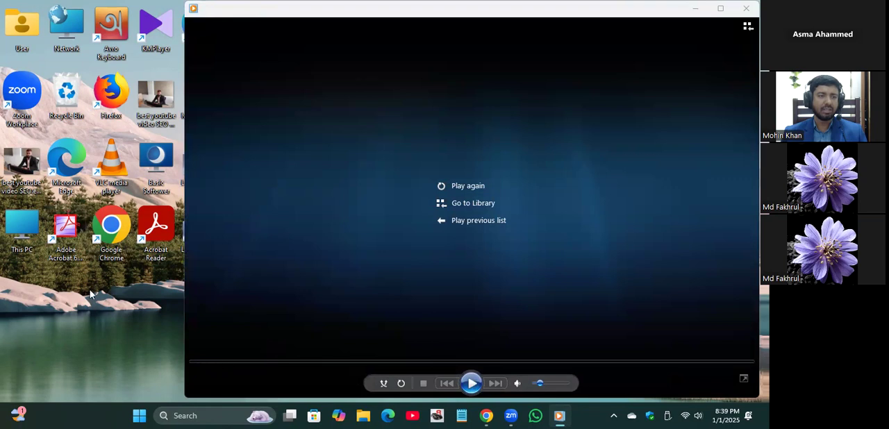
pyautogui.rightClick(25, 171)
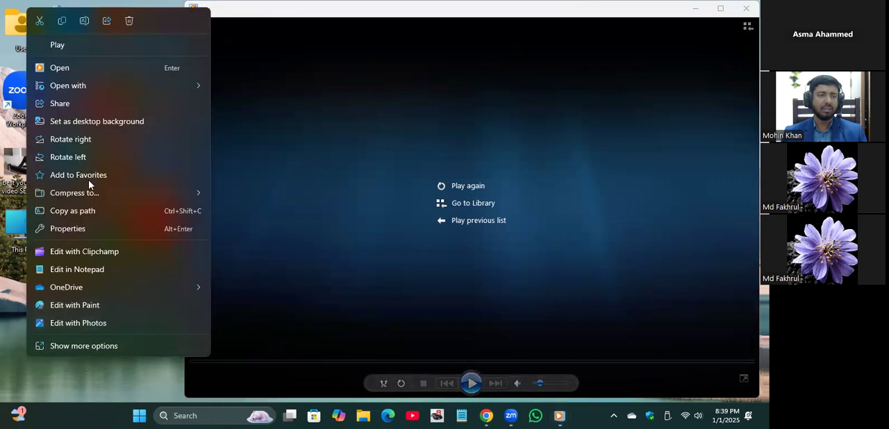
pyautogui.moveTo(91, 89)
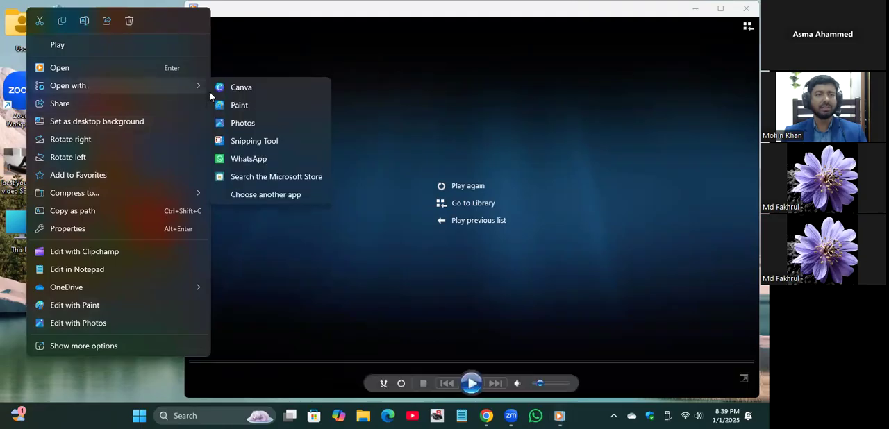
pyautogui.click(242, 124)
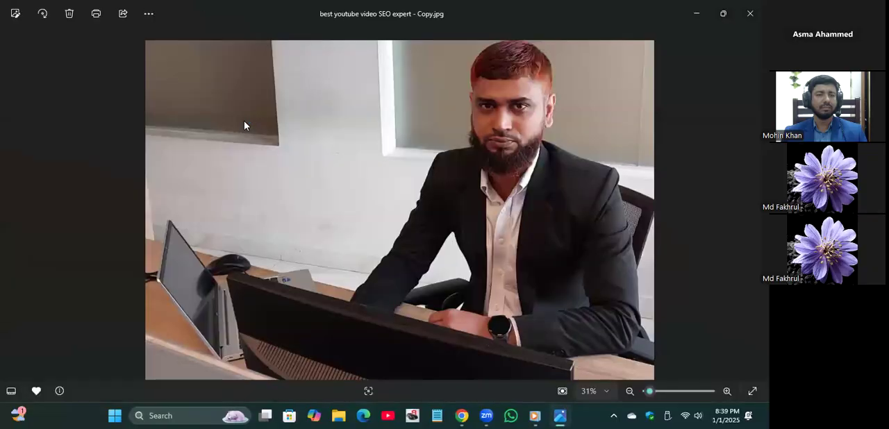